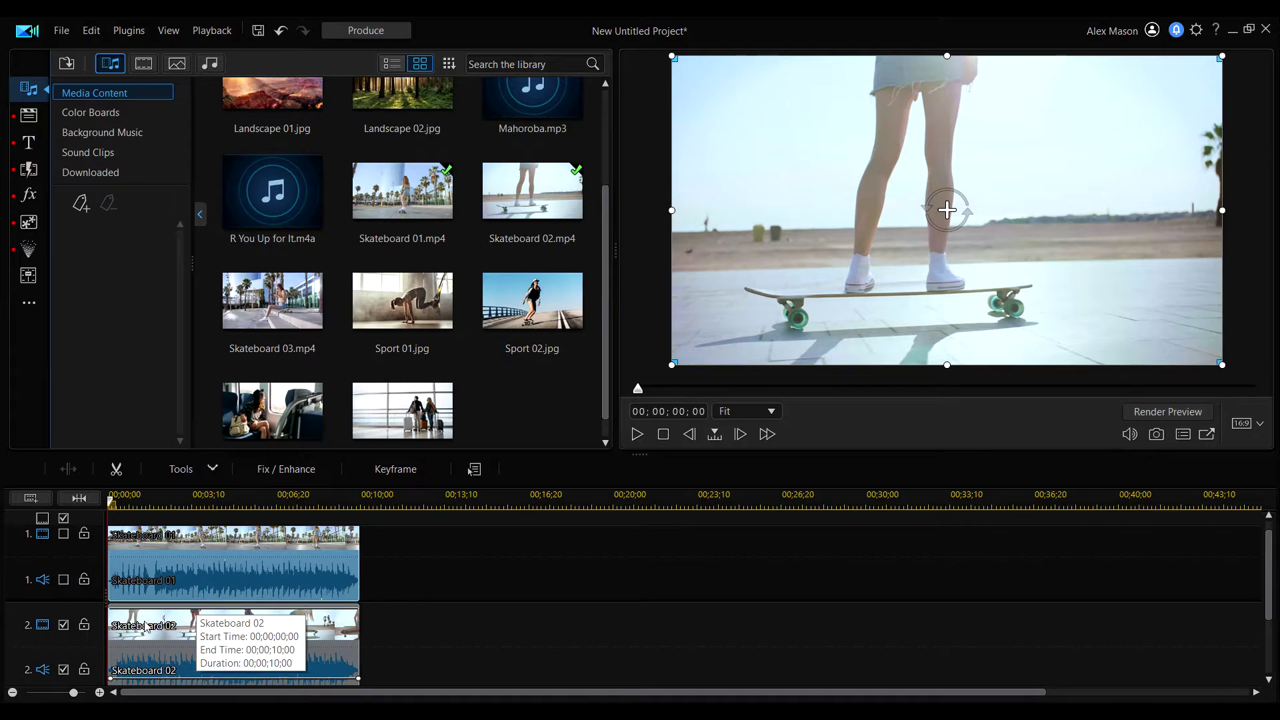
Lower the opacity of the Skateboard 02 clip on track 2 to blend it with track 1, and restore it to 100.
{"action": "scroll", "coordinate": [213, 667], "scroll_direction": "down", "scroll_amount": 1}
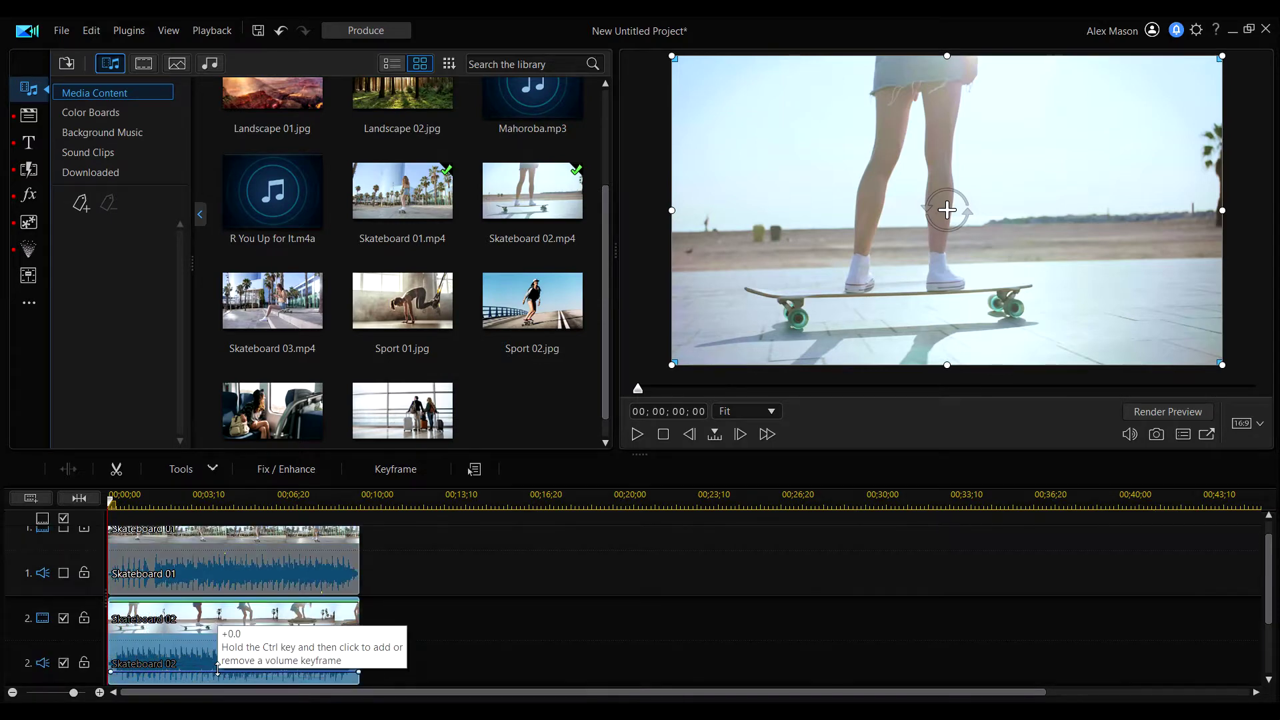
{"action": "mouse_move", "coordinate": [232, 602]}
{"action": "left_mouse_down"}
{"action": "mouse_move", "coordinate": [234, 637]}
{"action": "mouse_move", "coordinate": [247, 615]}
{"action": "left_mouse_up"}
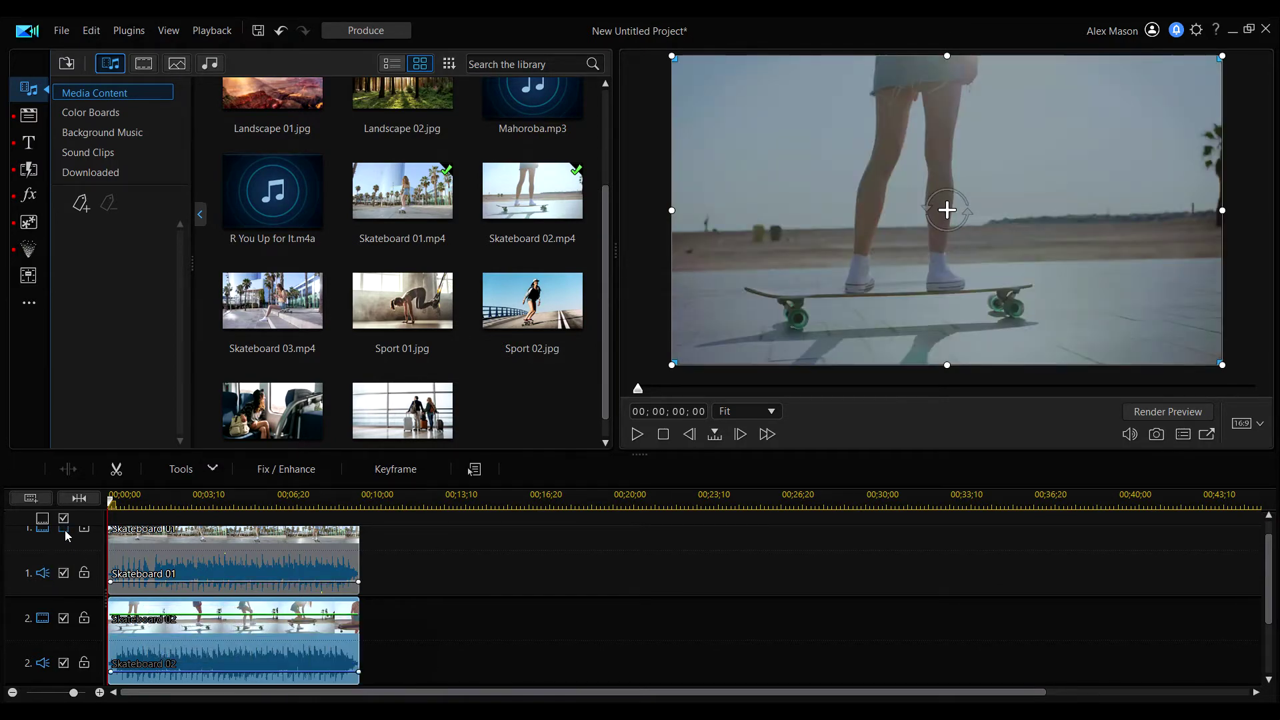
{"action": "scroll", "coordinate": [373, 564], "scroll_direction": "up", "scroll_amount": 1}
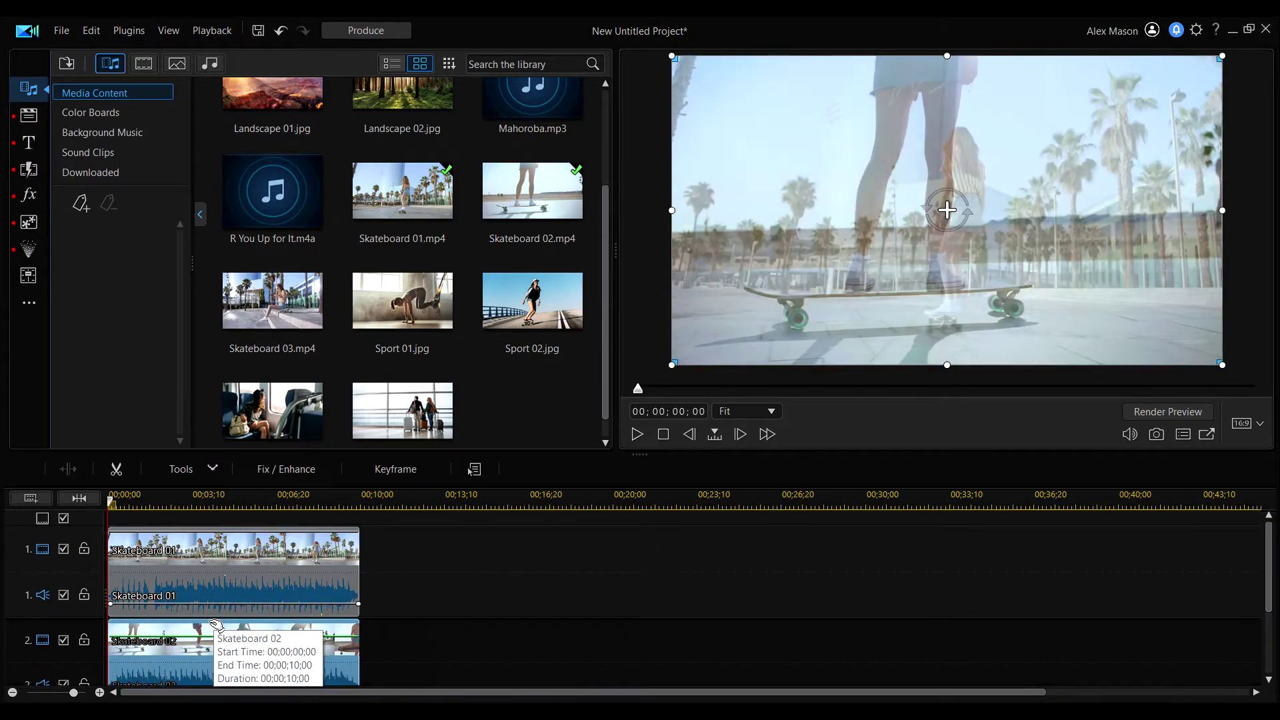
{"action": "scroll", "coordinate": [252, 634], "scroll_direction": "down", "scroll_amount": 1}
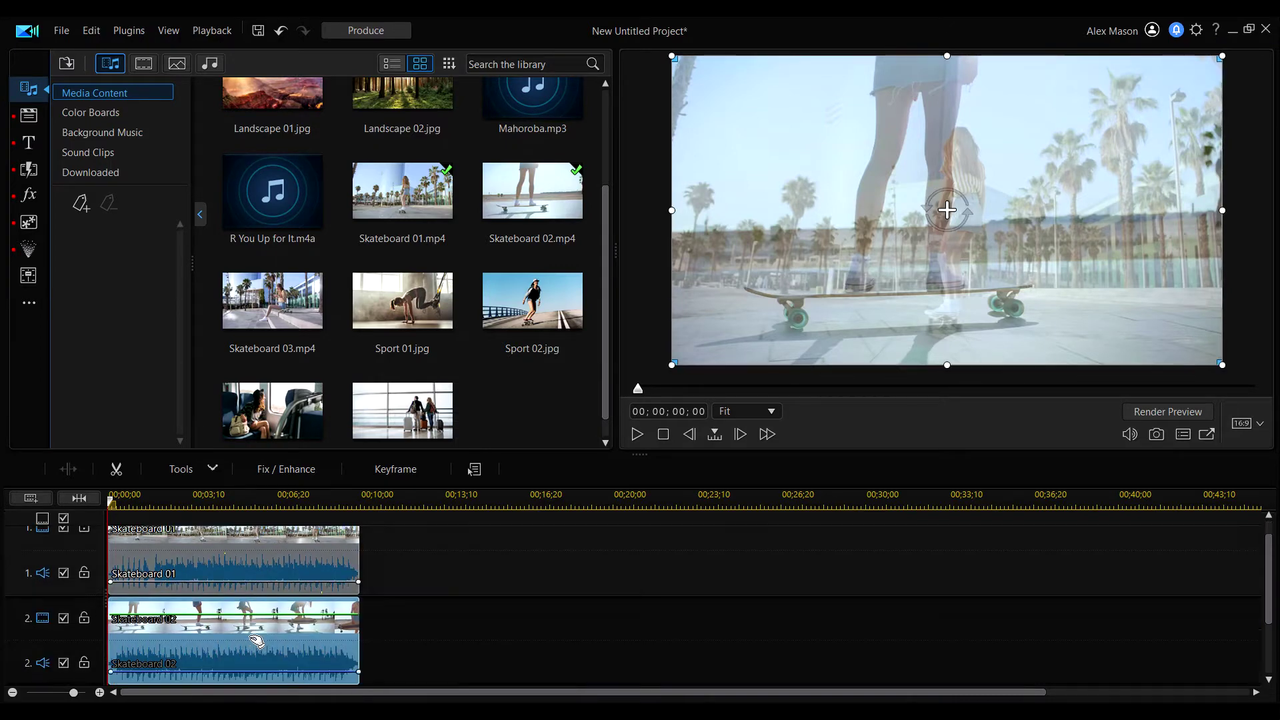
{"action": "left_click_drag", "start_coordinate": [252, 625], "coordinate": [261, 575]}
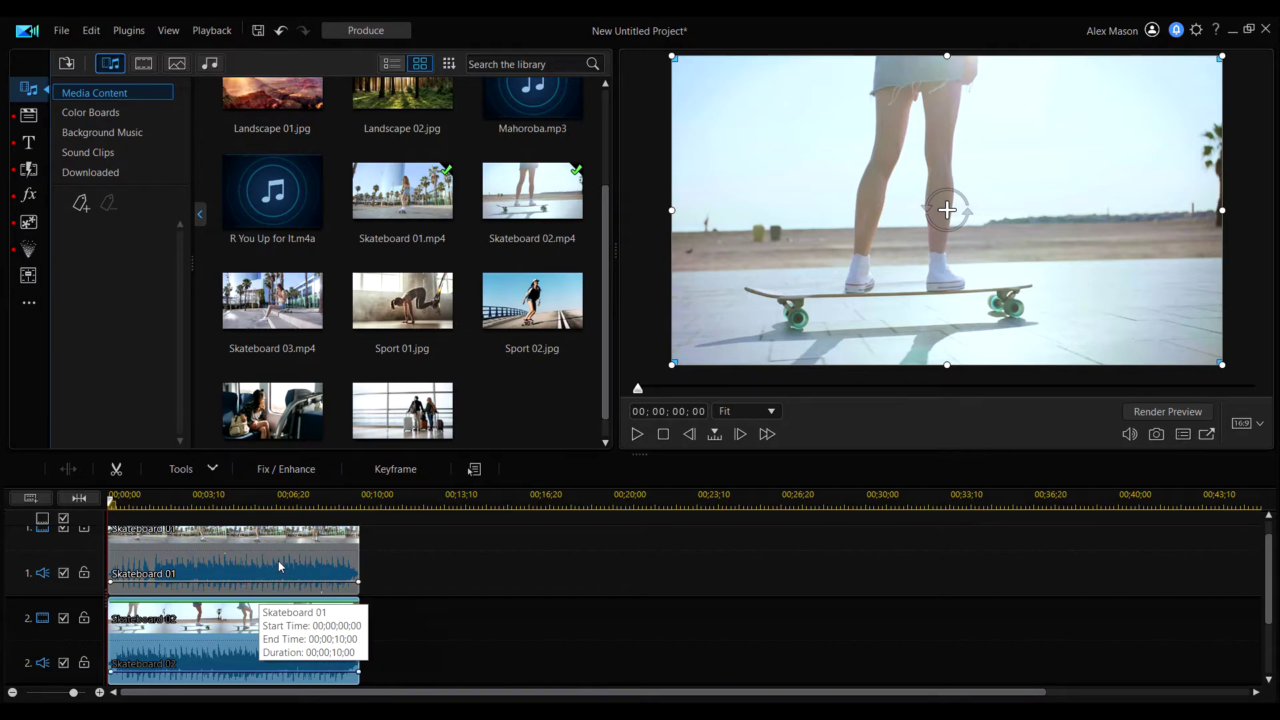
{"action": "left_click", "coordinate": [270, 587]}
{"action": "scroll", "coordinate": [271, 589], "scroll_direction": "up", "scroll_amount": 1}
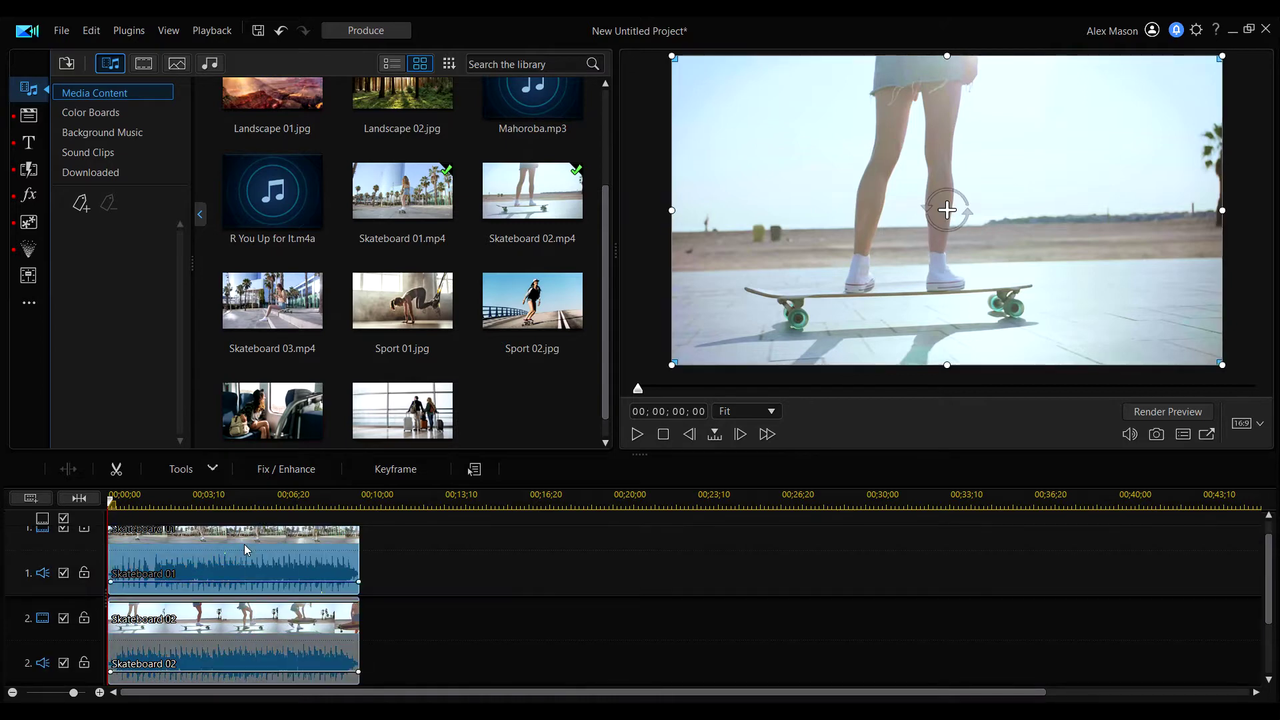
{"action": "left_click", "coordinate": [245, 617]}
{"action": "scroll", "coordinate": [244, 612], "scroll_direction": "down", "scroll_amount": 1}
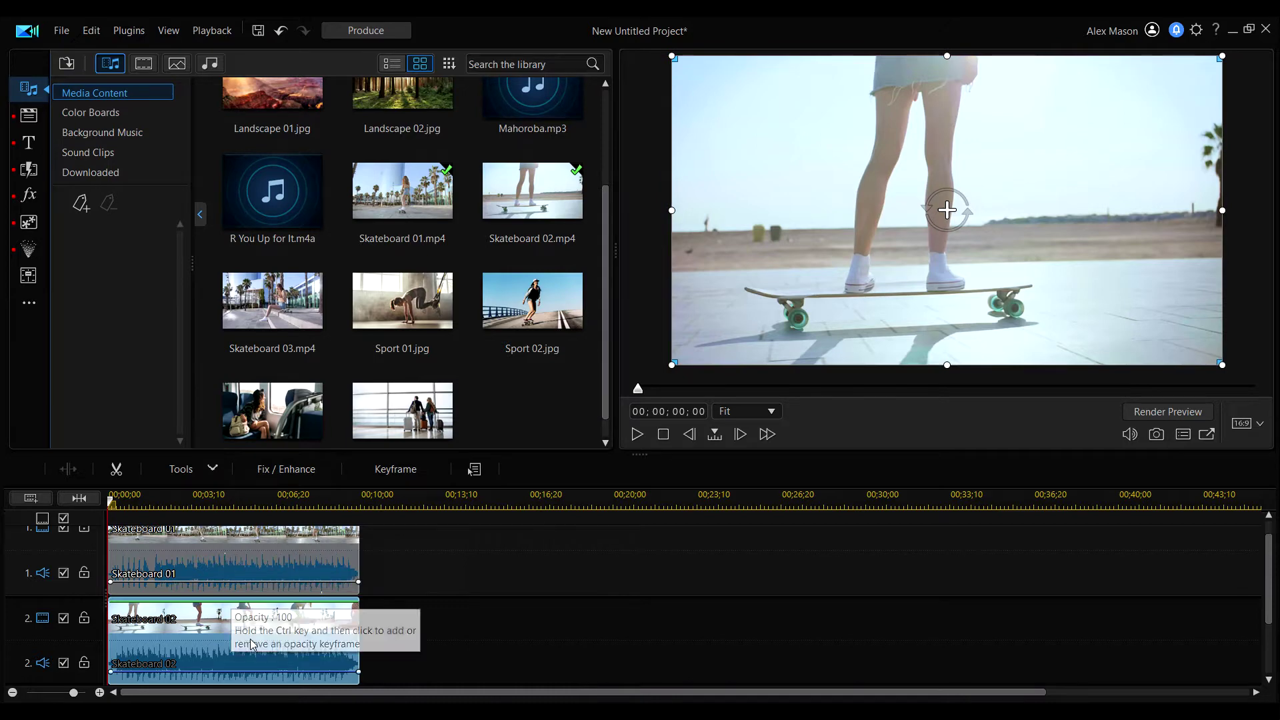
Select the Skateboard 01 clip, disable video track 2, and enable that track again.
{"action": "left_click", "coordinate": [238, 559]}
{"action": "scroll", "coordinate": [302, 566], "scroll_direction": "up", "scroll_amount": 1}
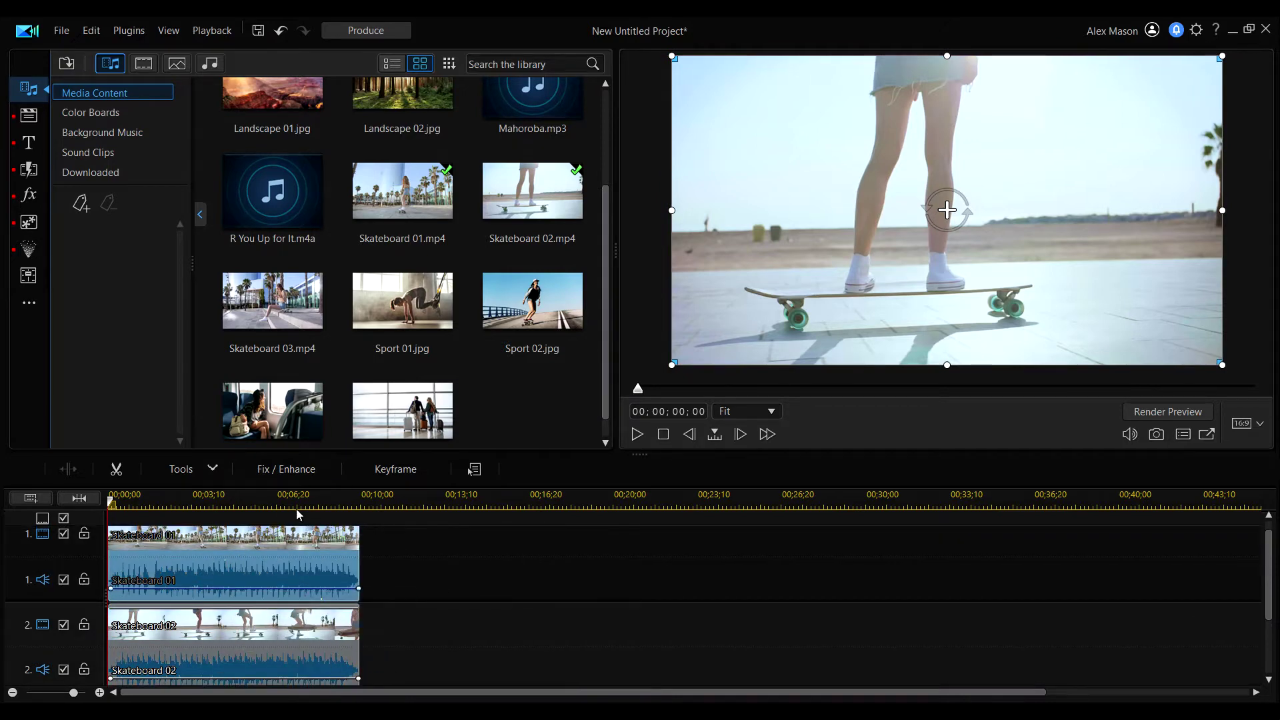
{"action": "left_click", "coordinate": [64, 626]}
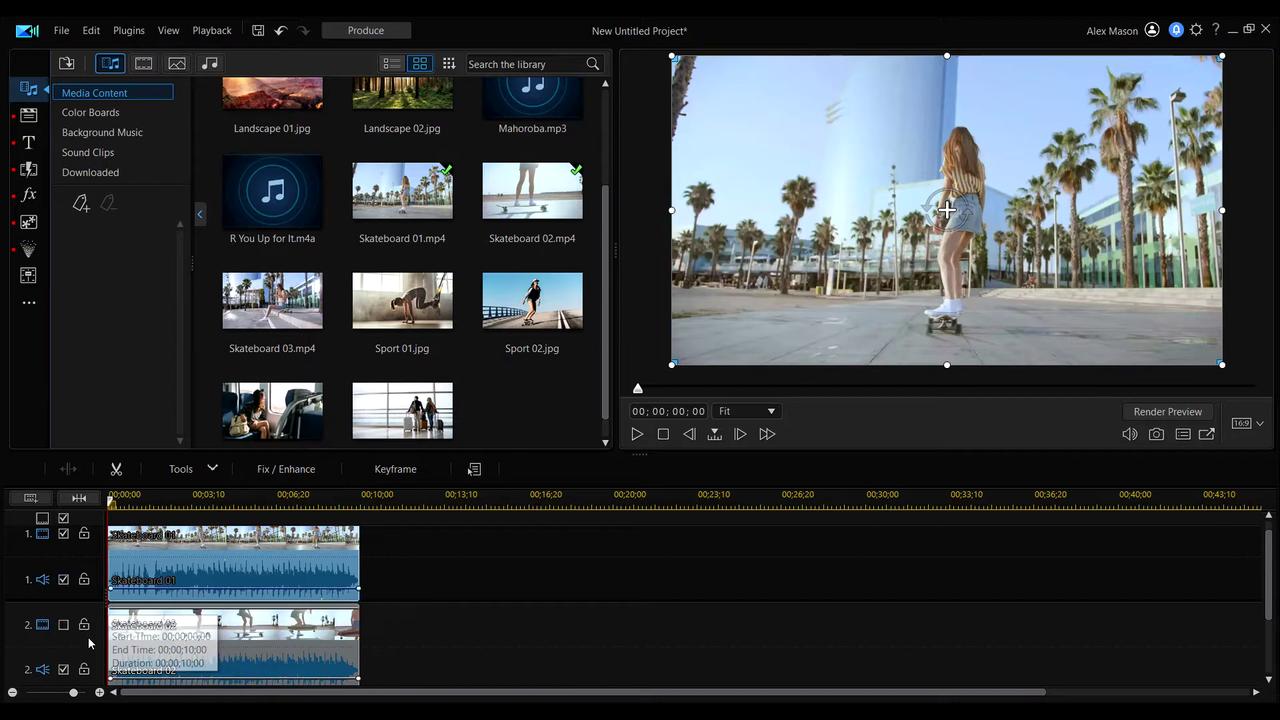
{"action": "left_click", "coordinate": [64, 625]}
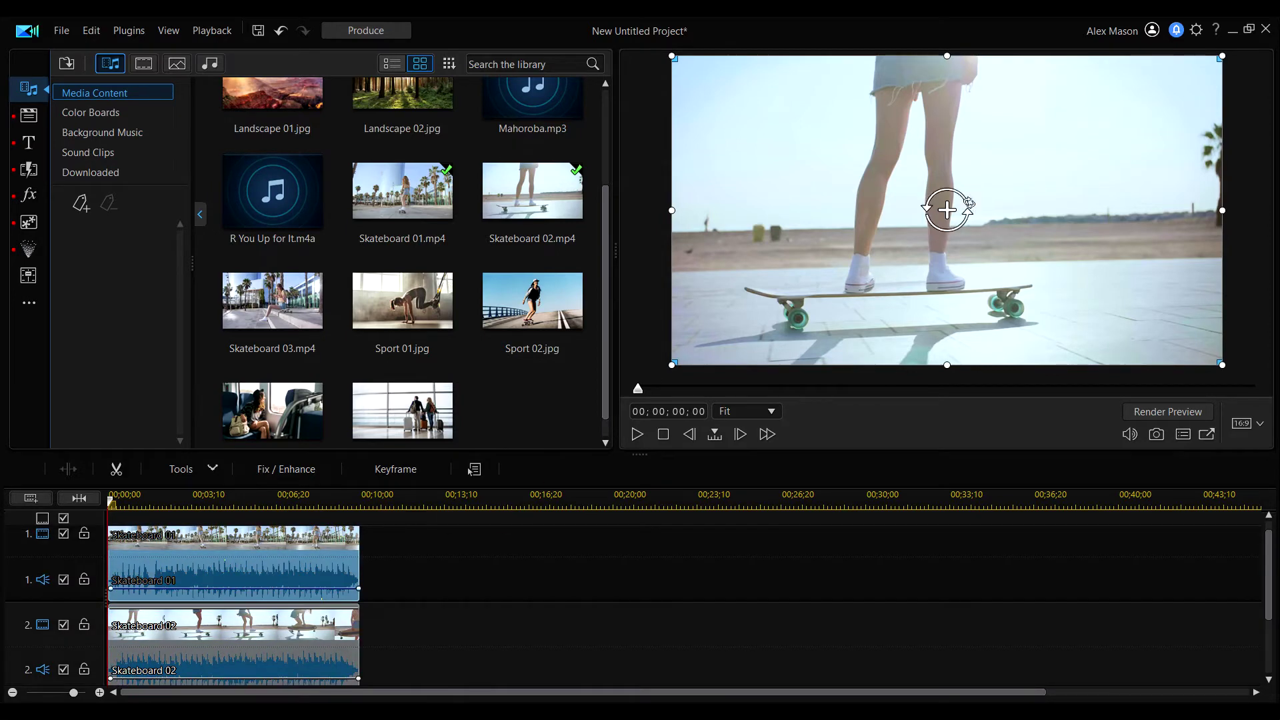
Try rotating and repositioning the selected Skateboard 01 clip in the preview.
{"action": "left_click_drag", "start_coordinate": [969, 203], "coordinate": [916, 210]}
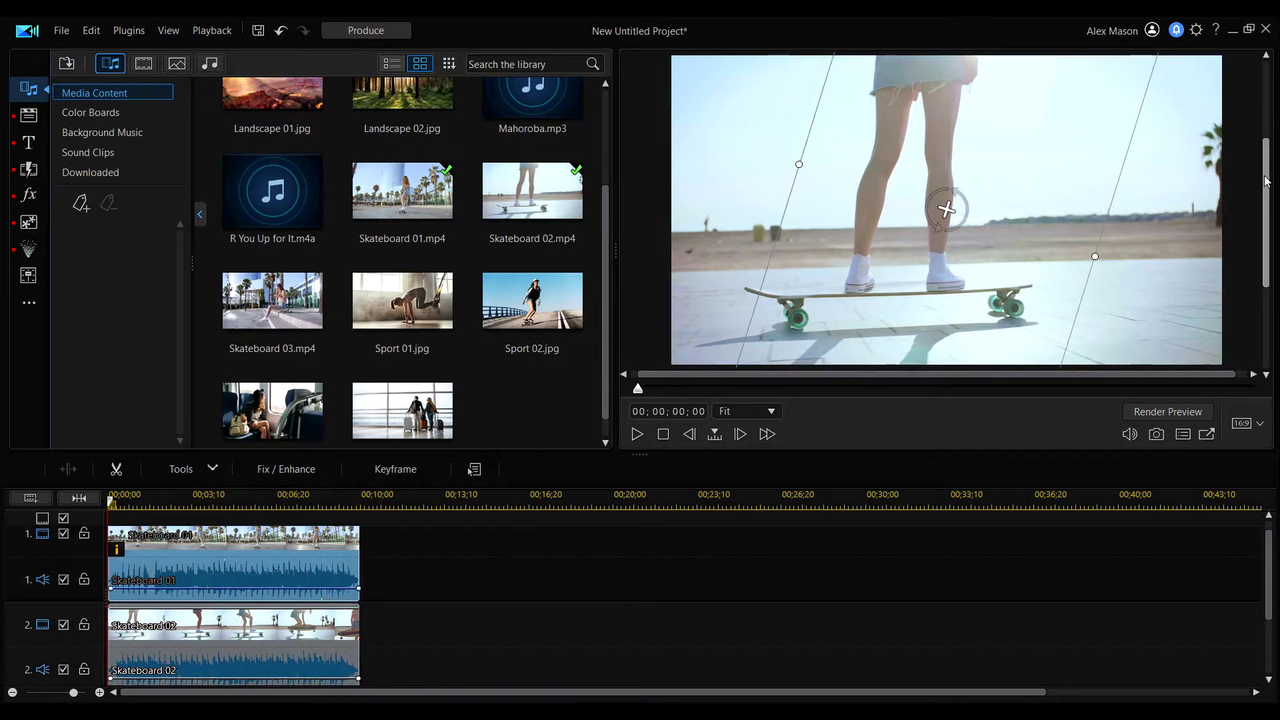
{"action": "left_click_drag", "start_coordinate": [1271, 195], "coordinate": [1228, 273]}
{"action": "left_click_drag", "start_coordinate": [948, 296], "coordinate": [989, 335]}
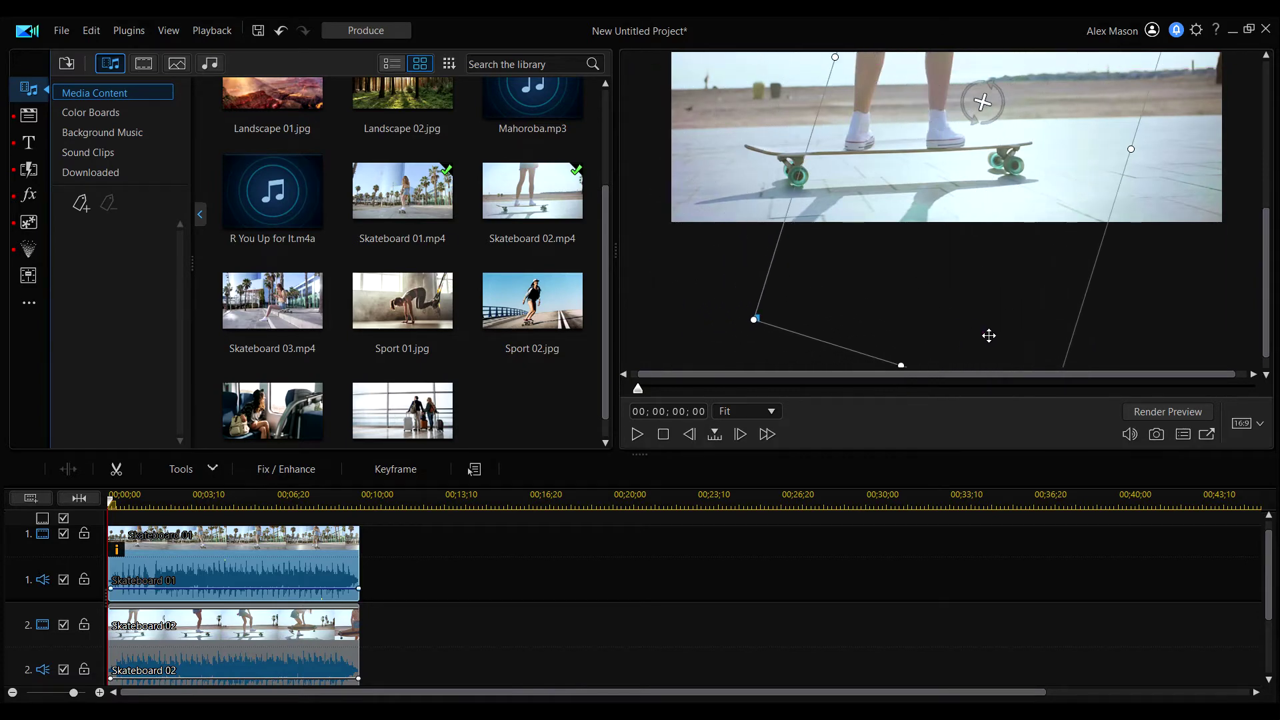
{"action": "left_click", "coordinate": [1143, 330]}
{"action": "left_click", "coordinate": [1214, 265]}
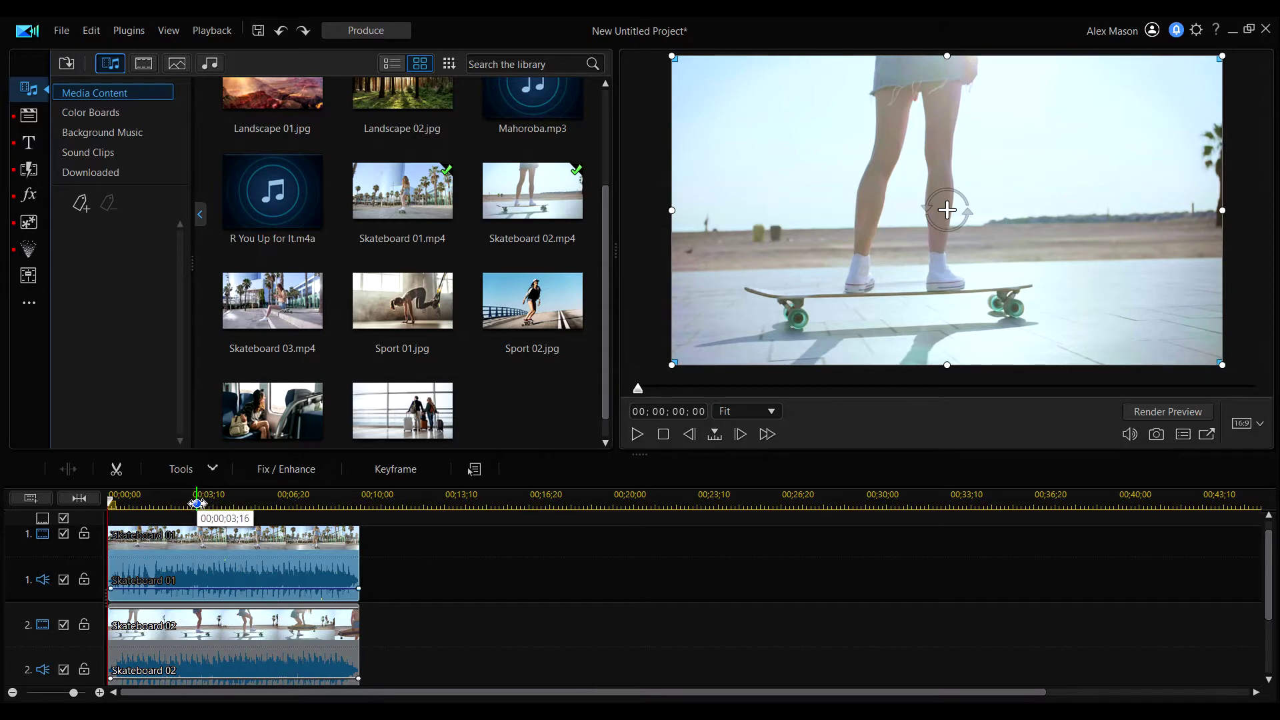
Split the Skateboard 02 clip on track 2 at 00;00;03;16 and again at 00;00;05;19.
{"action": "left_click", "coordinate": [198, 503]}
{"action": "left_click", "coordinate": [224, 608]}
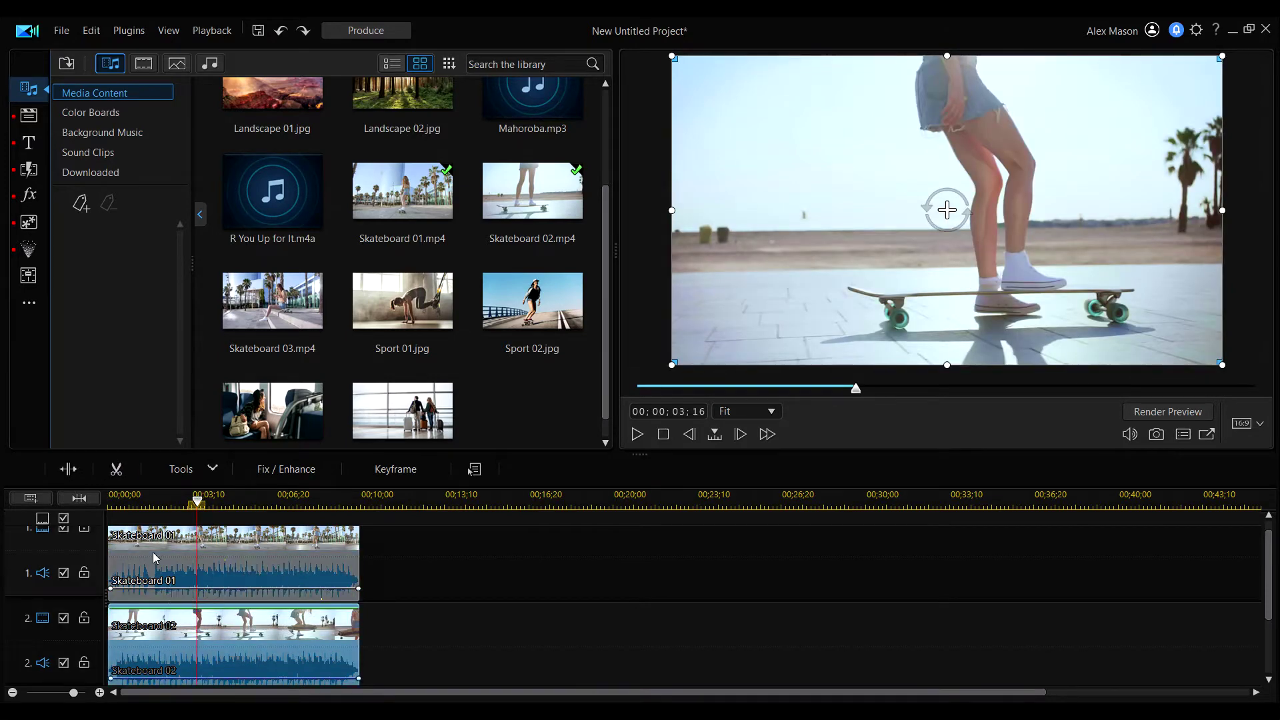
{"action": "left_click", "coordinate": [116, 469]}
{"action": "left_click", "coordinate": [251, 502]}
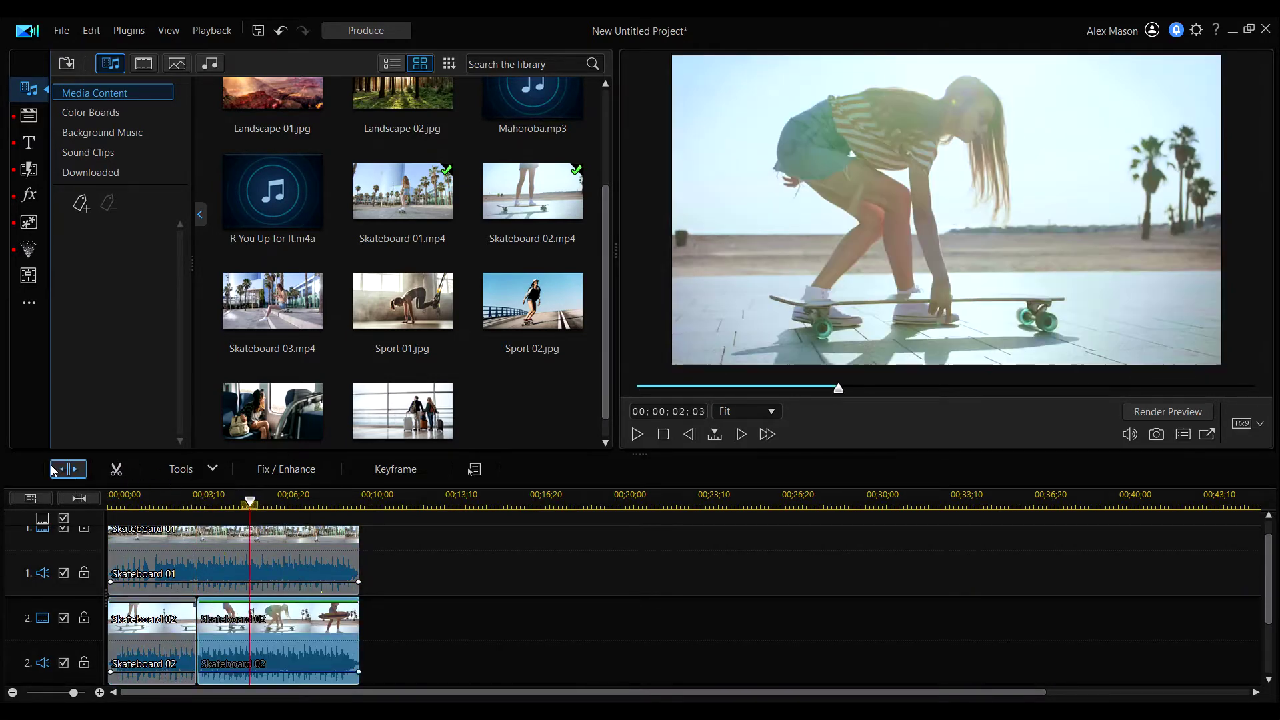
{"action": "left_click", "coordinate": [116, 469]}
Remove the middle Skateboard 02 segment with the Remove and Leave Gap option, and undo the removal.
{"action": "left_click", "coordinate": [244, 600]}
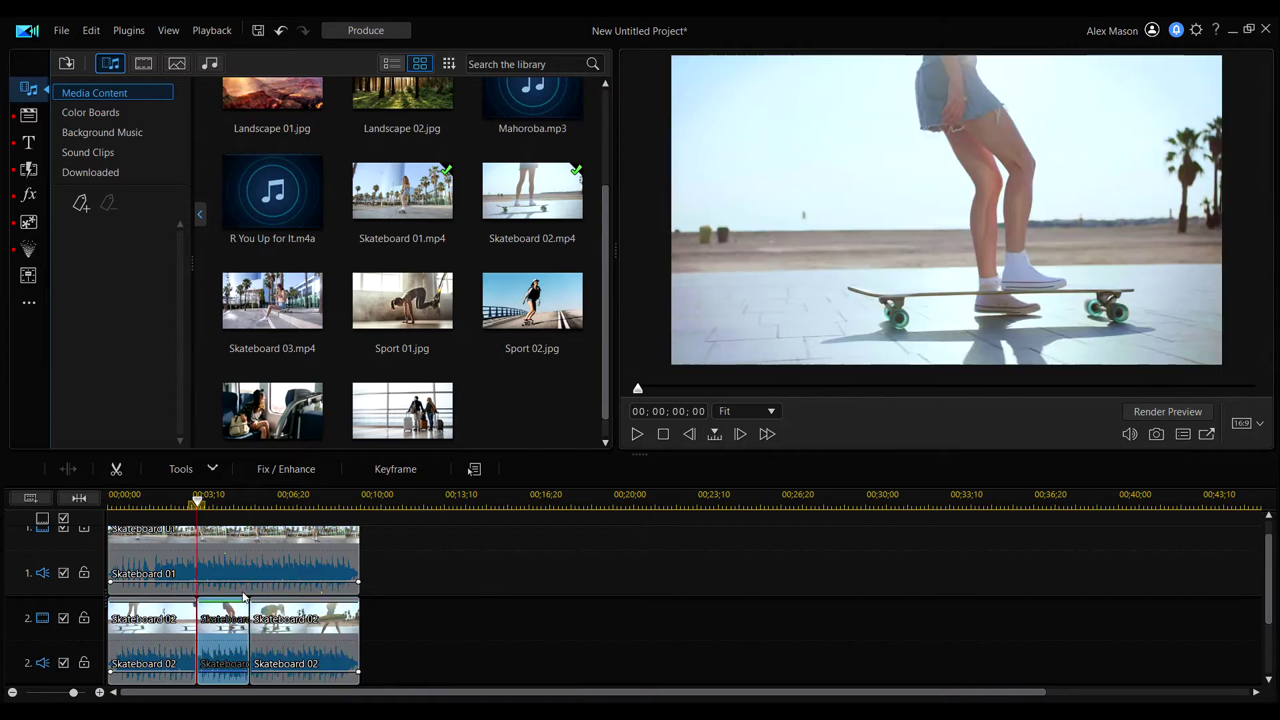
{"action": "key", "text": "Delete"}
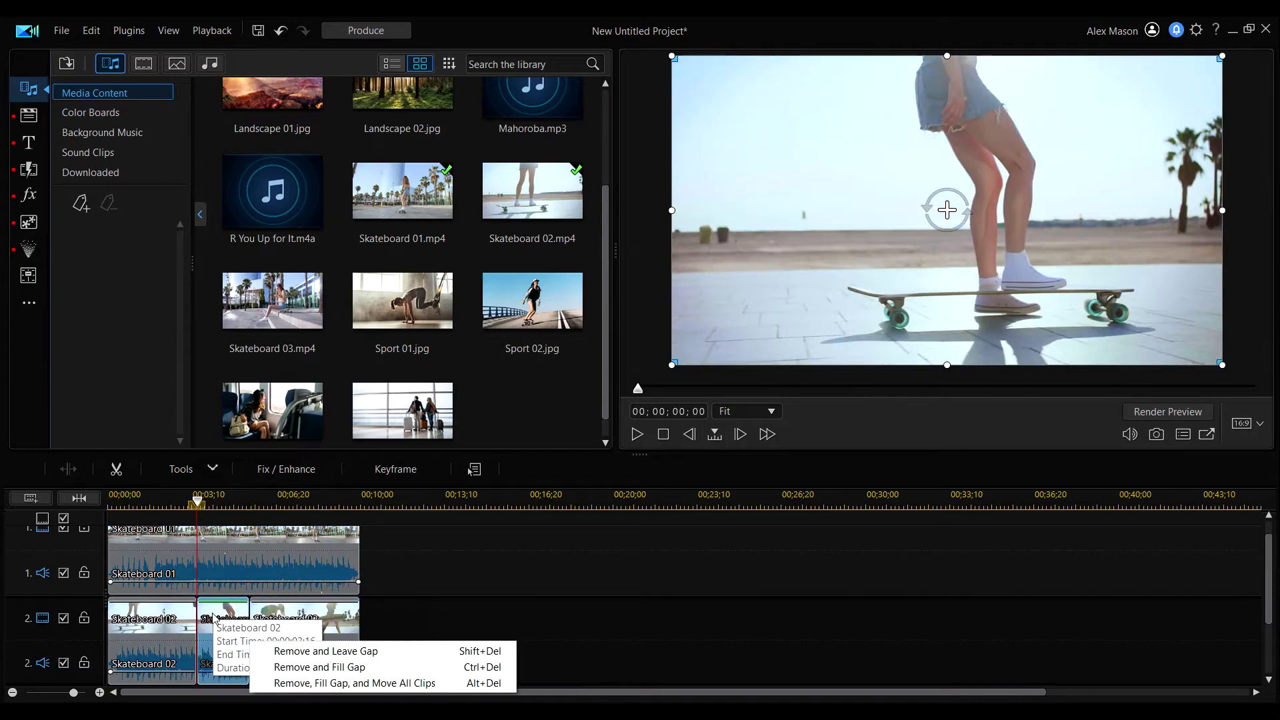
{"action": "left_click", "coordinate": [400, 652]}
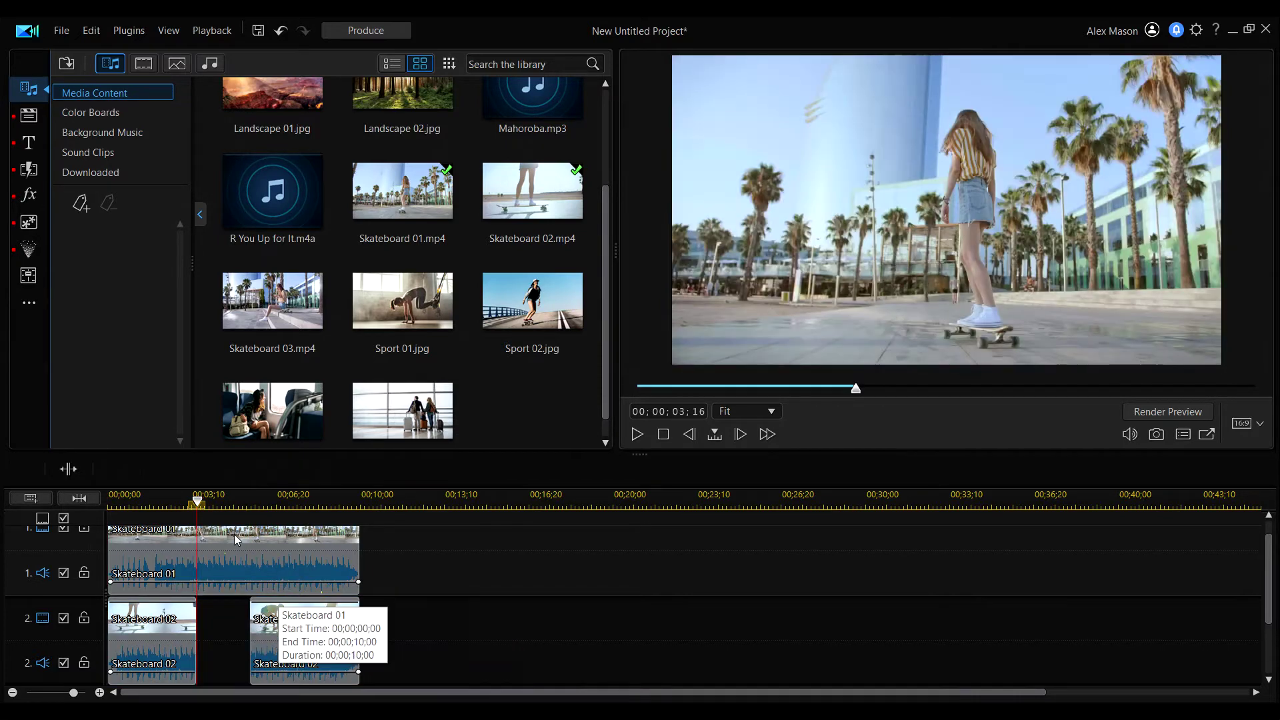
{"action": "left_click", "coordinate": [233, 542]}
{"action": "left_click_drag", "start_coordinate": [979, 243], "coordinate": [1021, 272]}
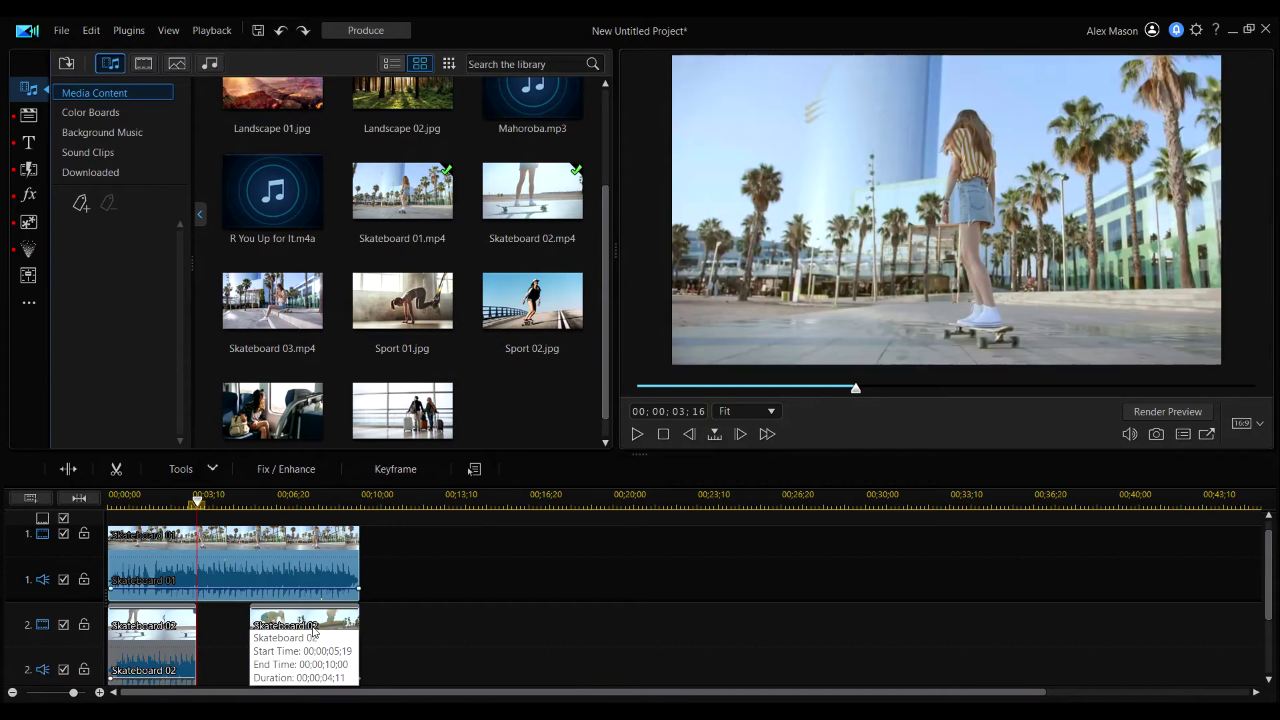
{"action": "key", "text": "ctrl+z"}
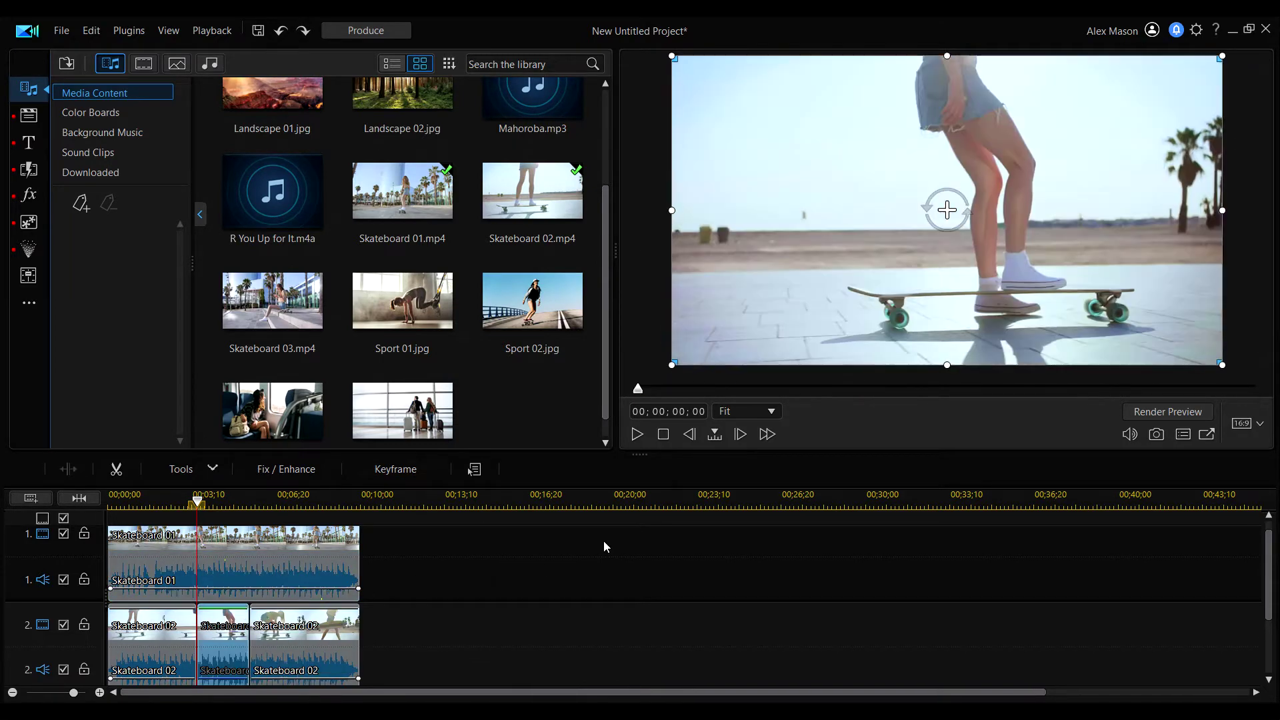
Lower the middle Skateboard 02 segment's opacity to 0 and play back the timeline.
{"action": "scroll", "coordinate": [232, 661], "scroll_direction": "down", "scroll_amount": 1}
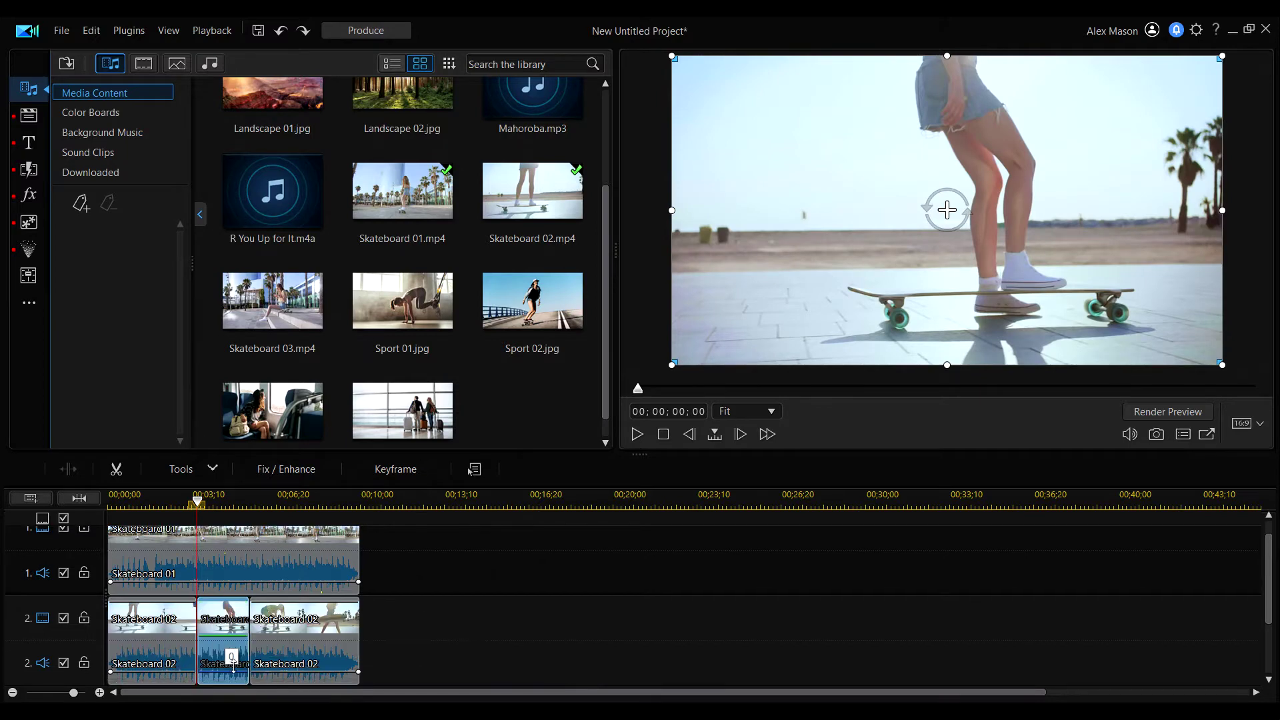
{"action": "left_click", "coordinate": [245, 546]}
{"action": "key", "text": "space"}
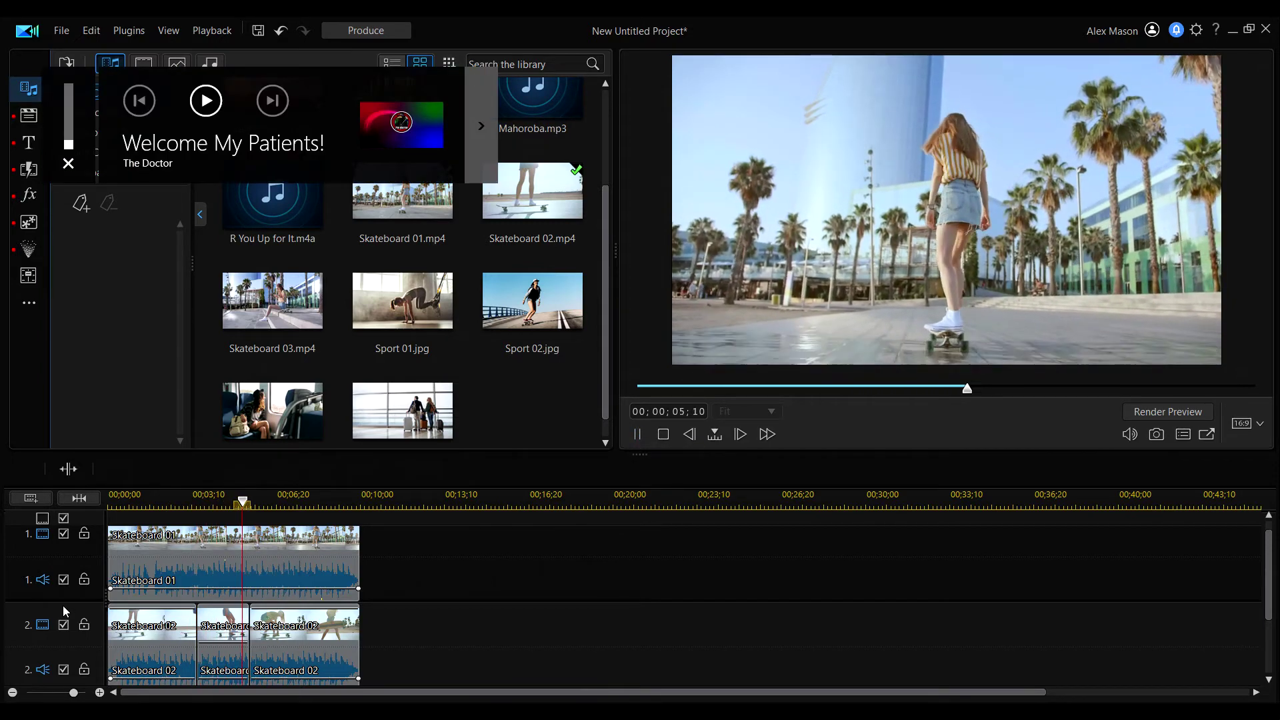
Mute audio track 2 and replay the timeline from just before the middle Skateboard 02 segment.
{"action": "left_click", "coordinate": [63, 670]}
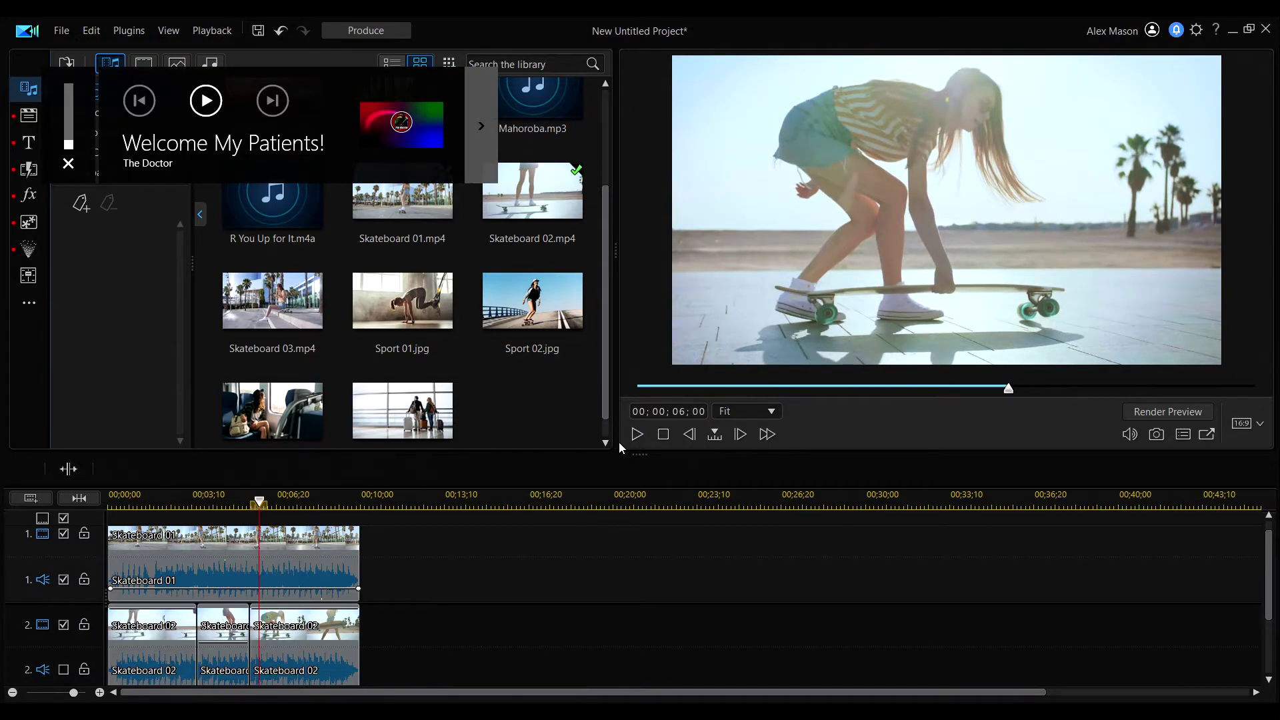
{"action": "left_click", "coordinate": [638, 435]}
{"action": "left_click", "coordinate": [192, 501]}
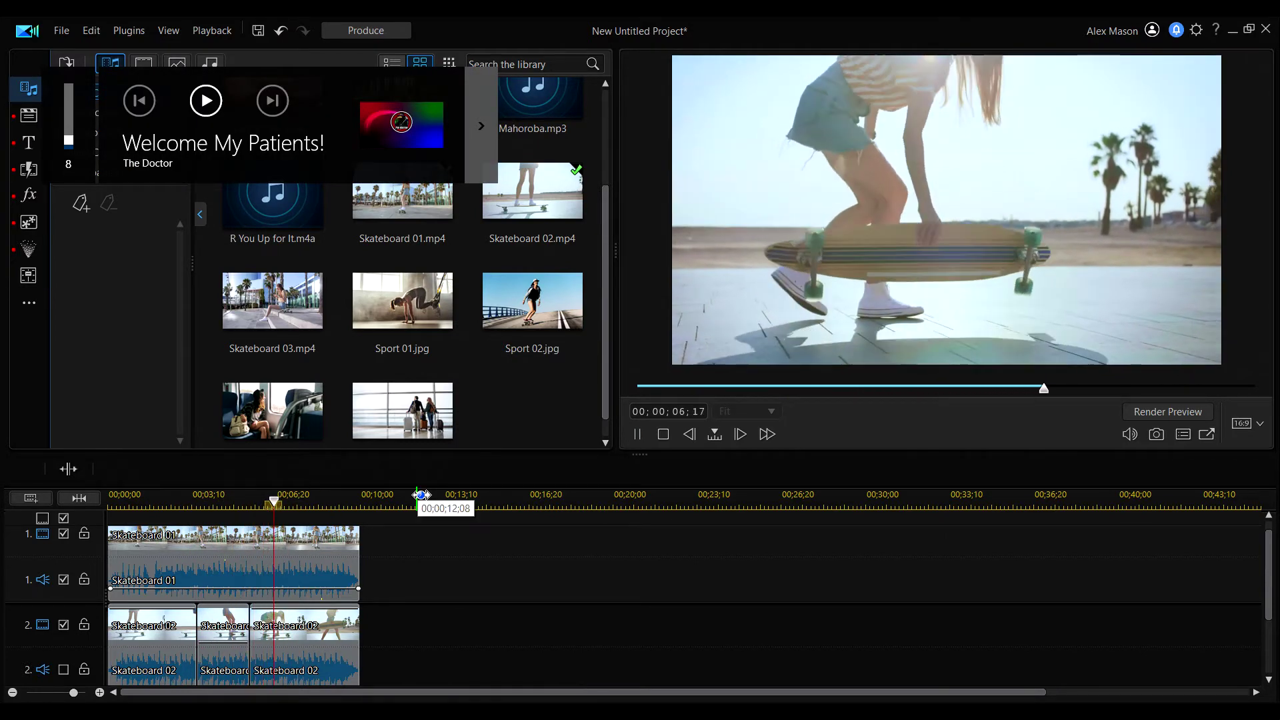
{"action": "left_click", "coordinate": [638, 434]}
Place the playhead over the middle Skateboard 02 segment, shift the picture to the left in the preview, and undo the shift.
{"action": "left_click", "coordinate": [218, 632]}
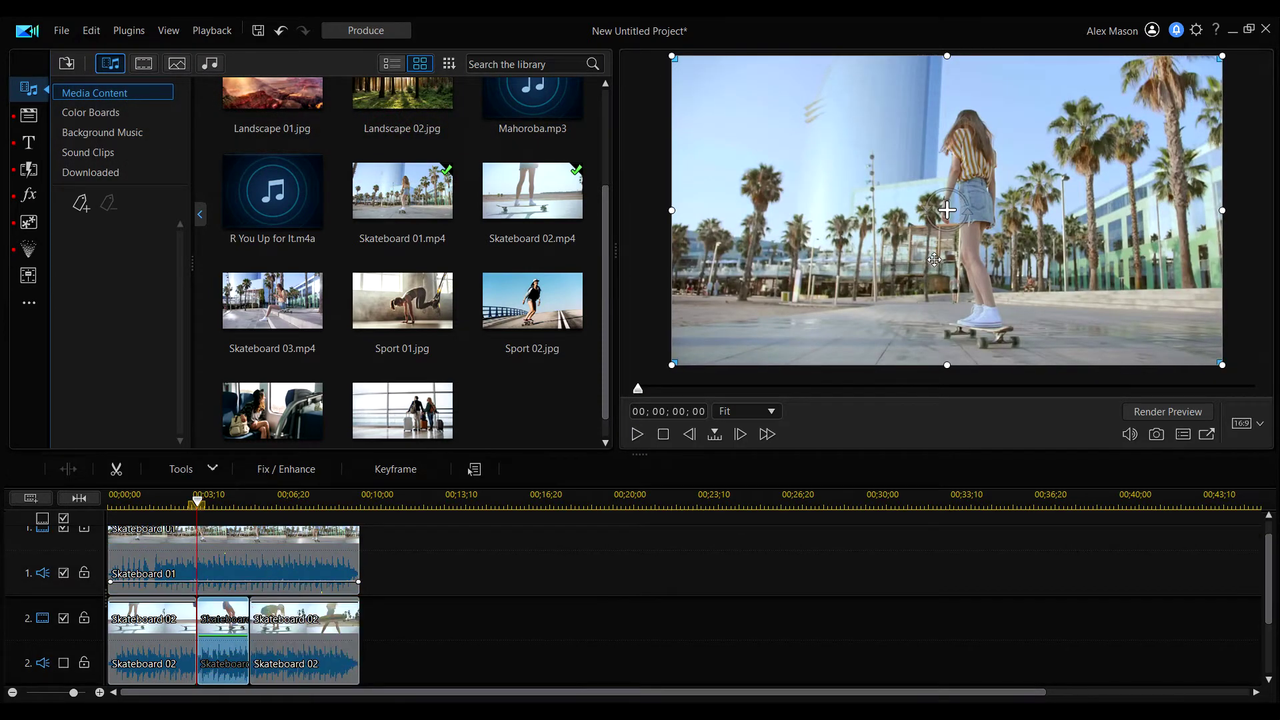
{"action": "mouse_move", "coordinate": [947, 210]}
{"action": "left_mouse_down"}
{"action": "mouse_move", "coordinate": [919, 236]}
{"action": "mouse_move", "coordinate": [883, 223]}
{"action": "mouse_move", "coordinate": [891, 267]}
{"action": "mouse_move", "coordinate": [960, 207]}
{"action": "left_mouse_up"}
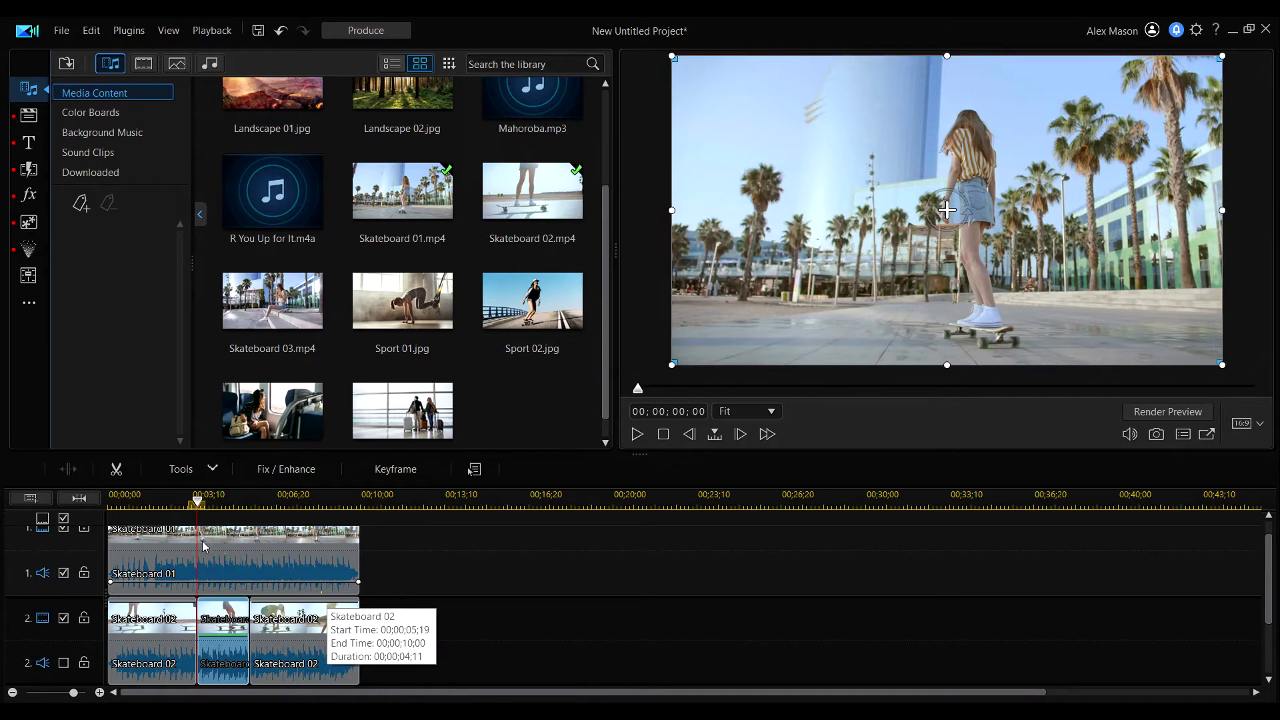
{"action": "left_click", "coordinate": [222, 500]}
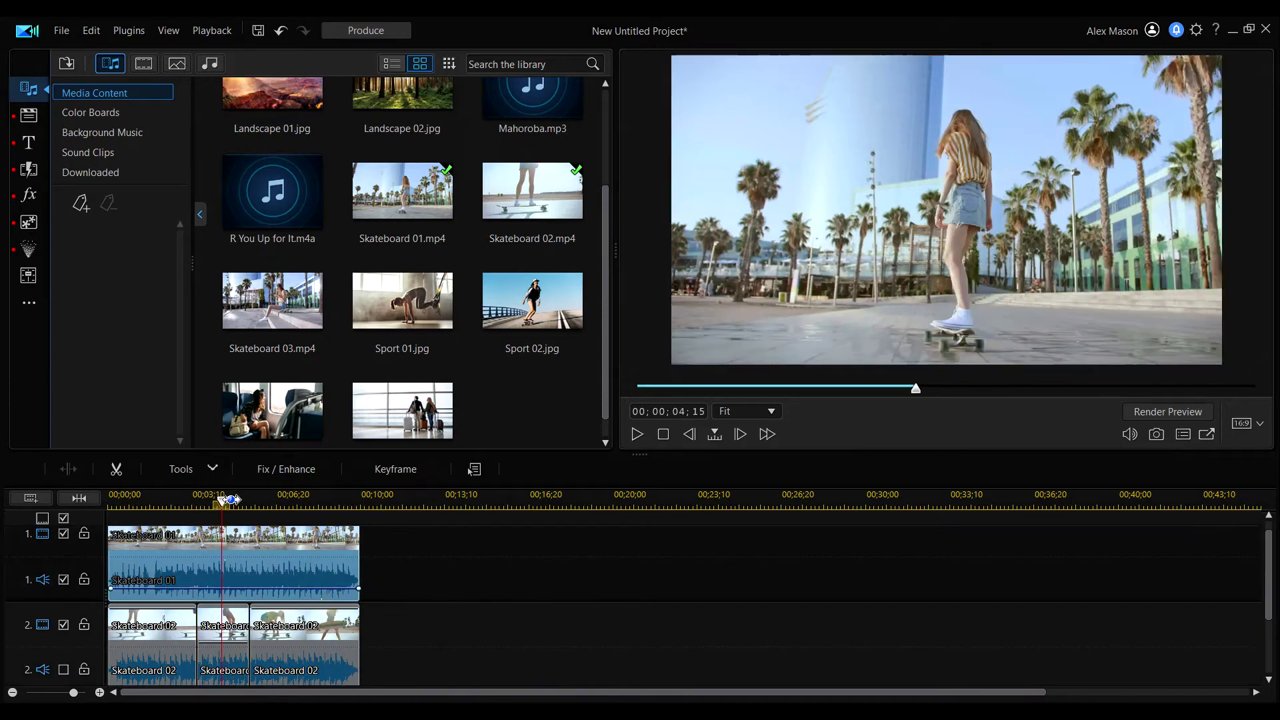
{"action": "left_click", "coordinate": [947, 209]}
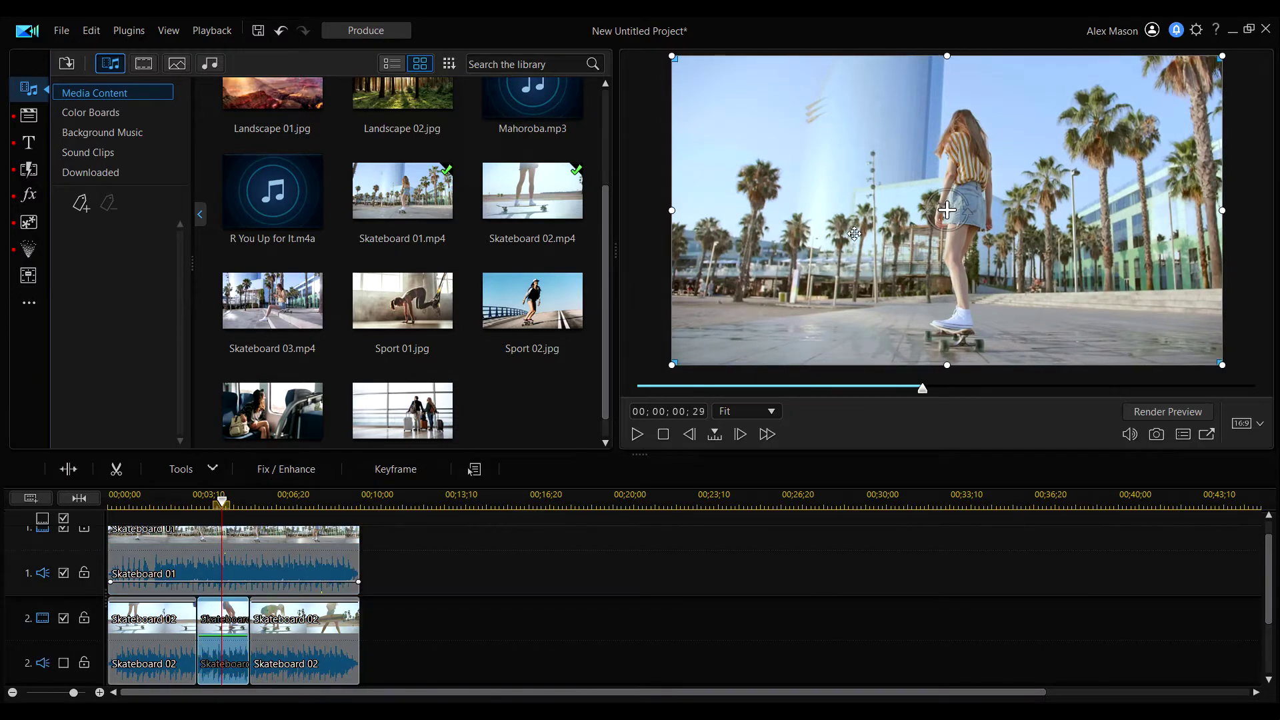
{"action": "left_click_drag", "start_coordinate": [1155, 246], "coordinate": [1079, 237]}
{"action": "left_click", "coordinate": [1079, 238]}
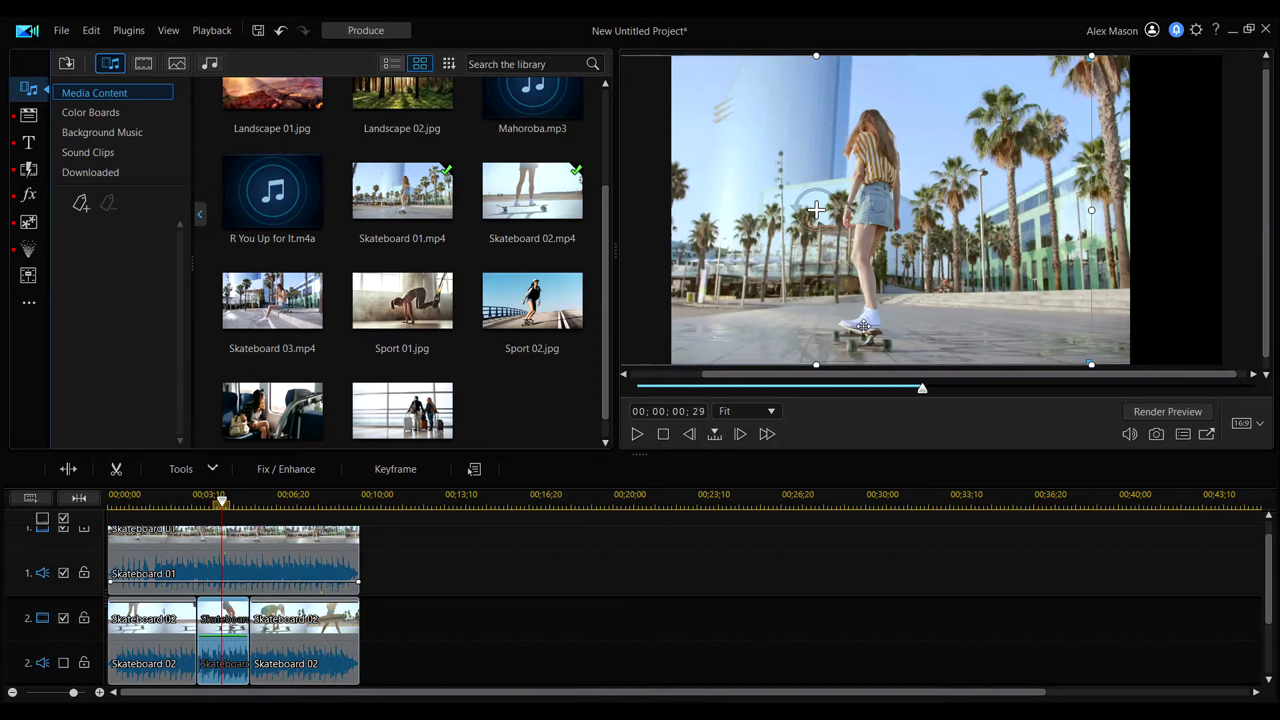
{"action": "key", "text": "ctrl+z"}
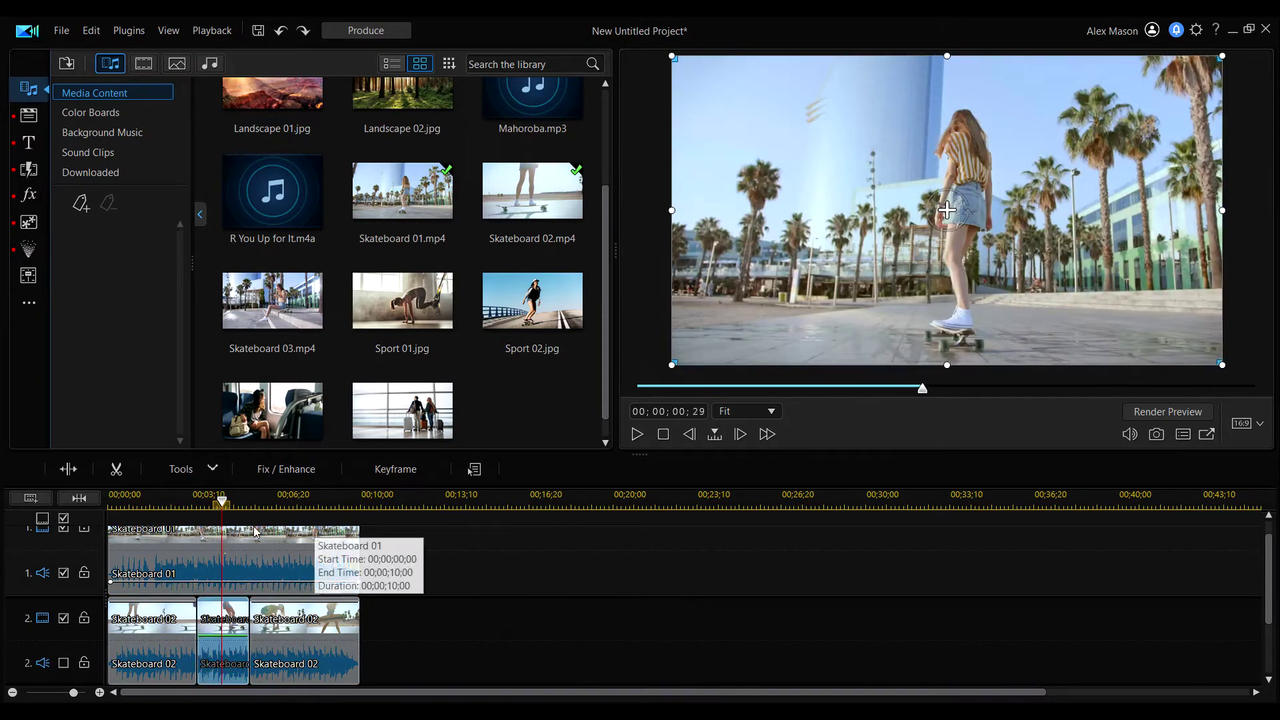
Position the playhead at 00;00;04;19 and raise the middle Skateboard 02 segment's opacity back to full.
{"action": "left_click", "coordinate": [208, 502]}
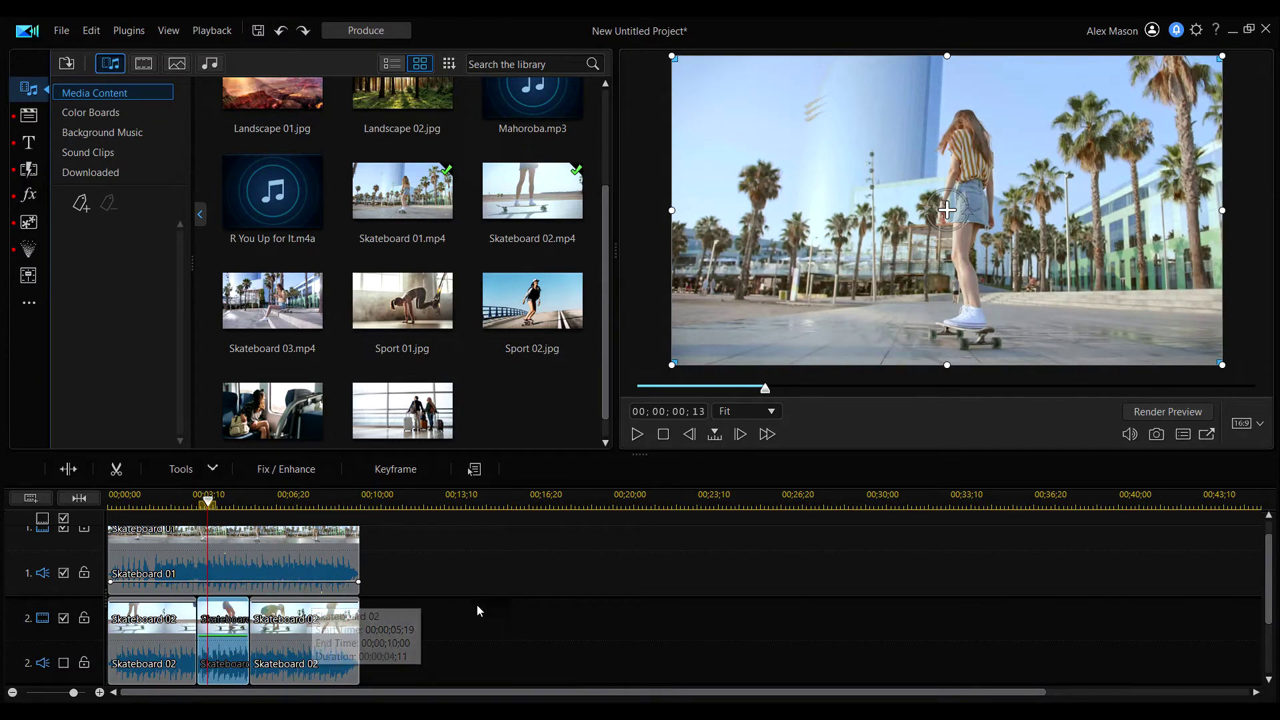
{"action": "left_click", "coordinate": [224, 502]}
{"action": "left_click_drag", "start_coordinate": [237, 633], "coordinate": [240, 545]}
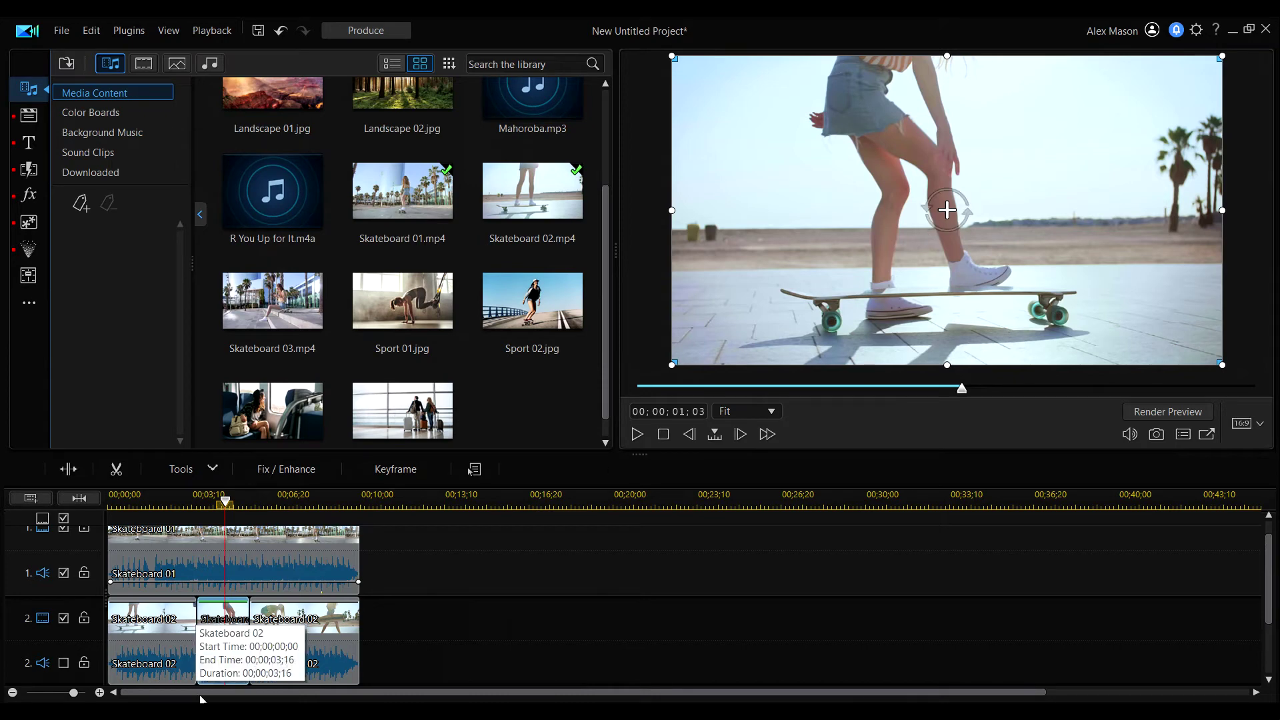
Select all clips on both timeline tracks and remove them.
{"action": "left_click_drag", "start_coordinate": [418, 611], "coordinate": [109, 531]}
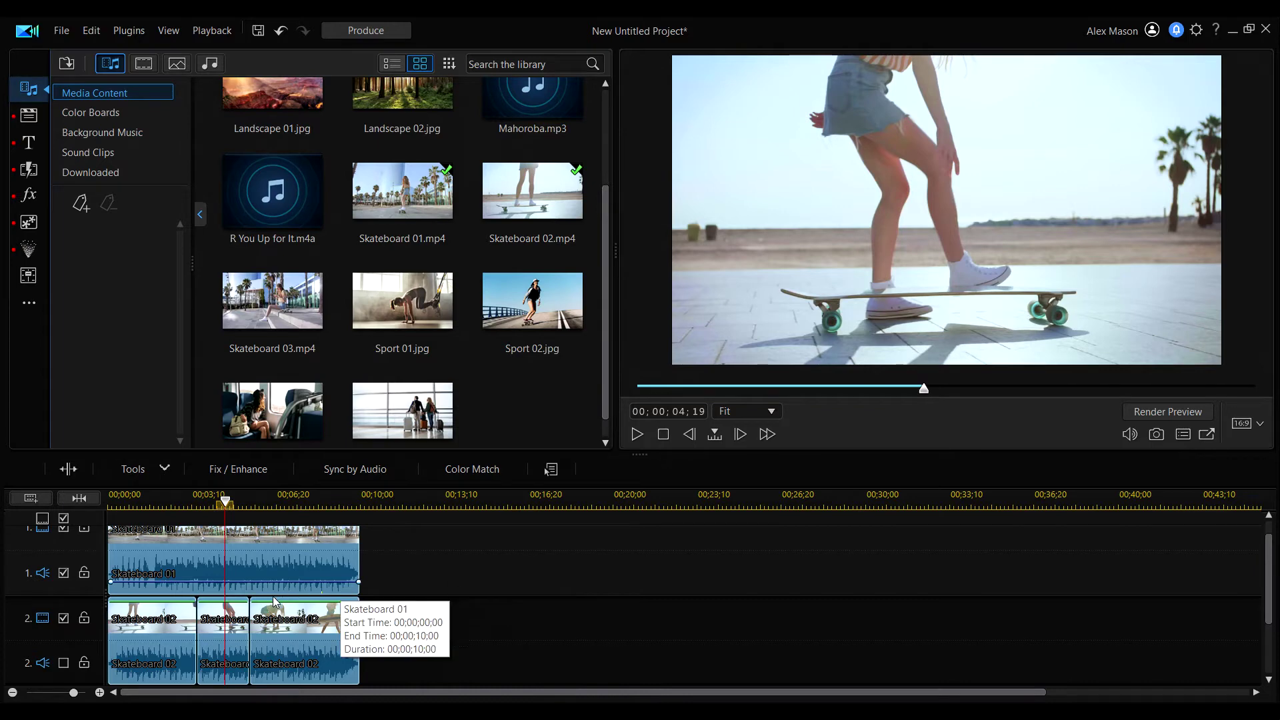
{"action": "left_click", "coordinate": [266, 622]}
{"action": "left_click", "coordinate": [176, 553]}
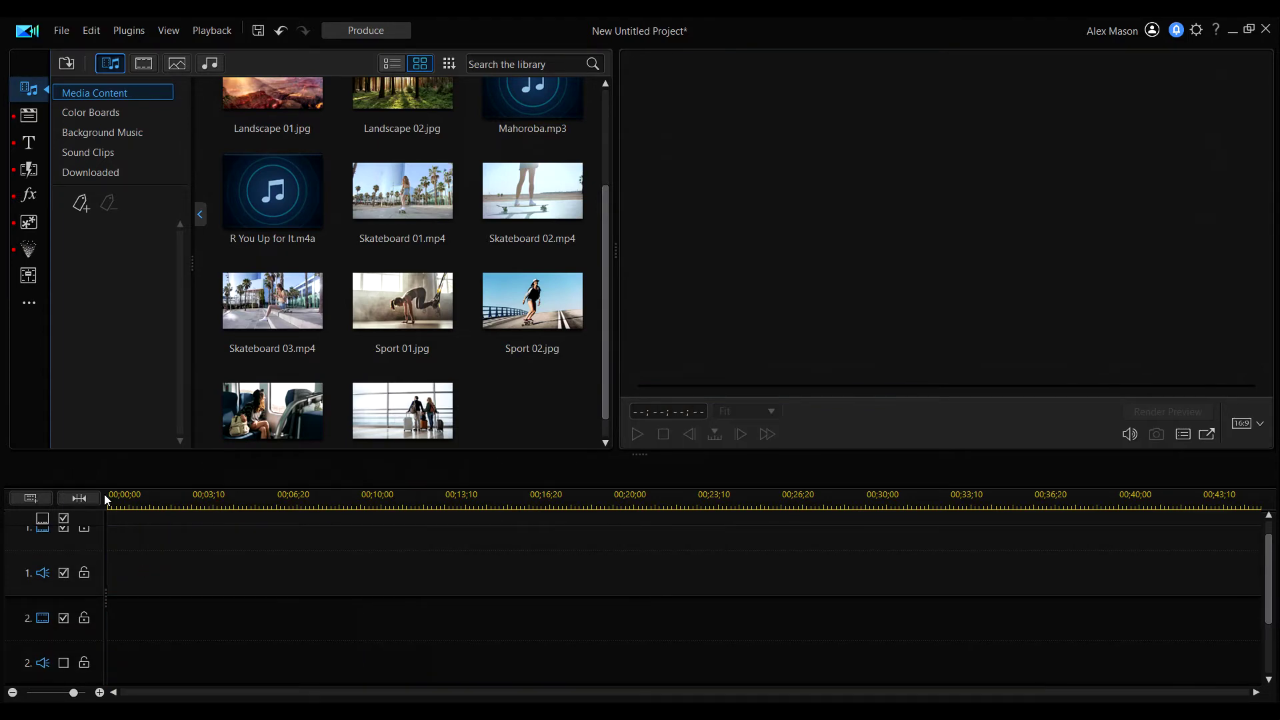
Place Skateboard 02.mp4 at the start of video track 1 and open it in Crop/Zoom/Pan.
{"action": "left_click_drag", "start_coordinate": [548, 196], "coordinate": [148, 525]}
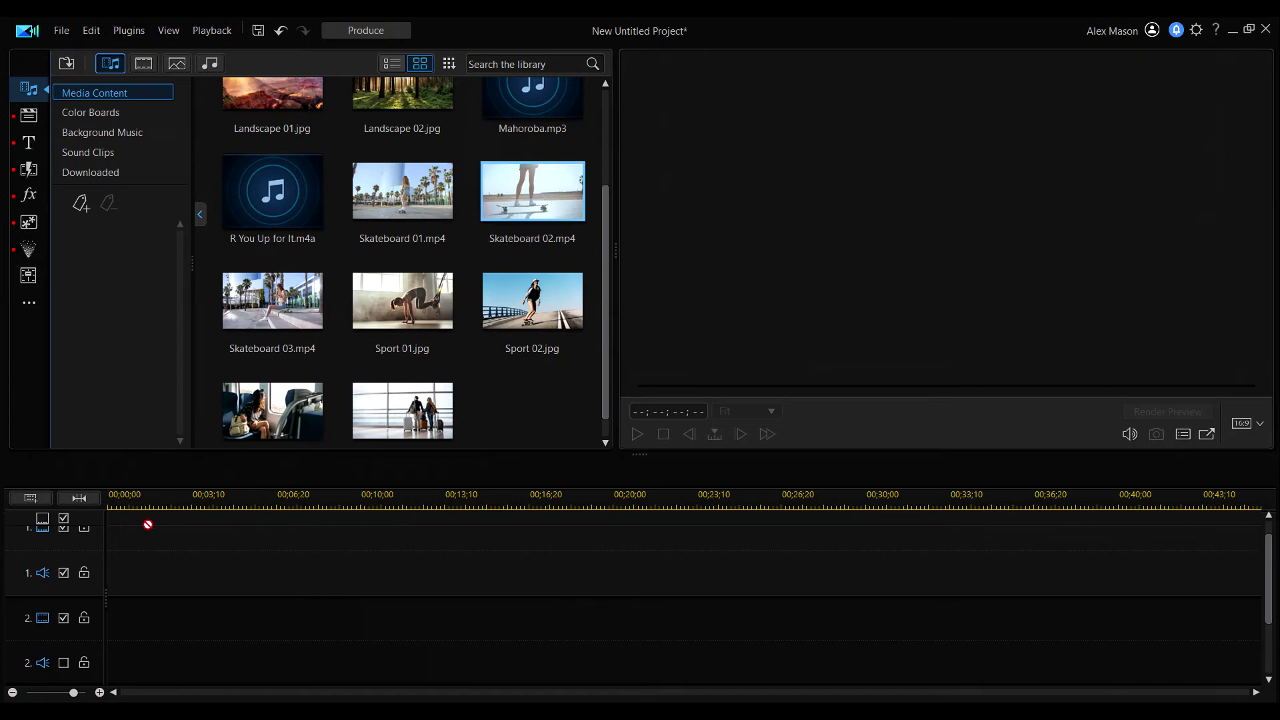
{"action": "left_click_drag", "start_coordinate": [47, 549], "coordinate": [48, 549]}
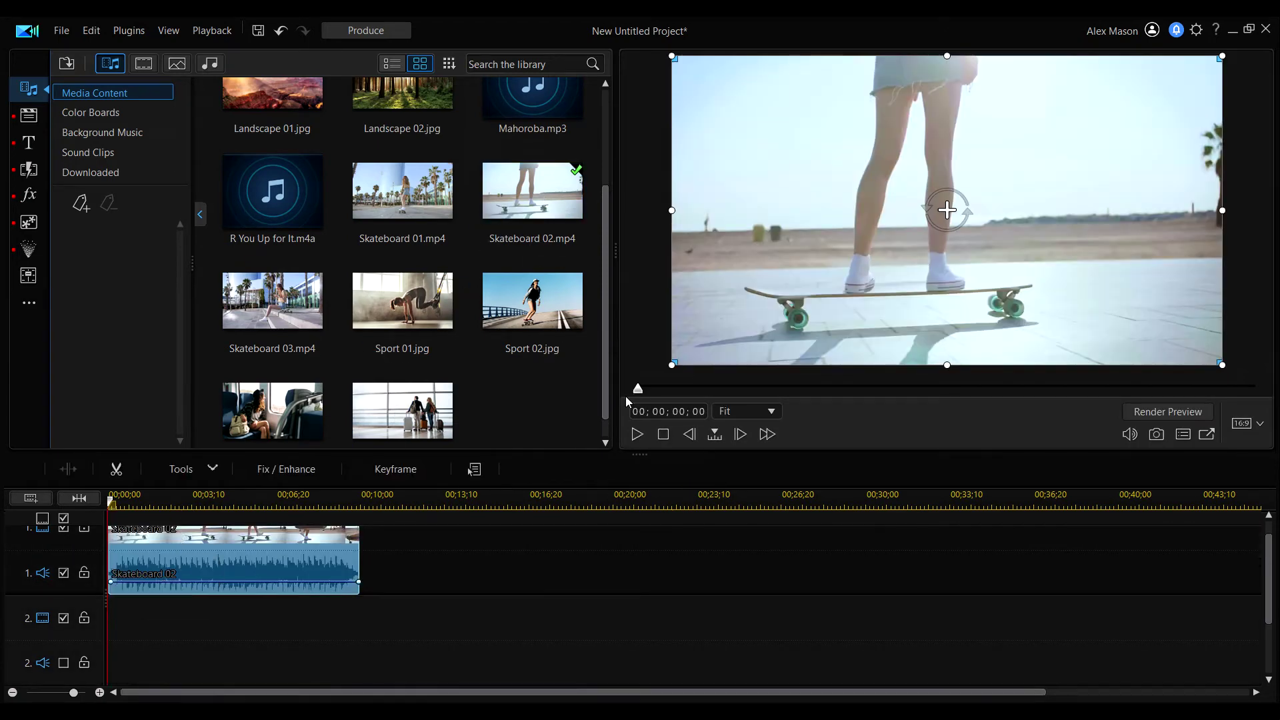
{"action": "left_click", "coordinate": [188, 470]}
{"action": "left_click", "coordinate": [203, 535]}
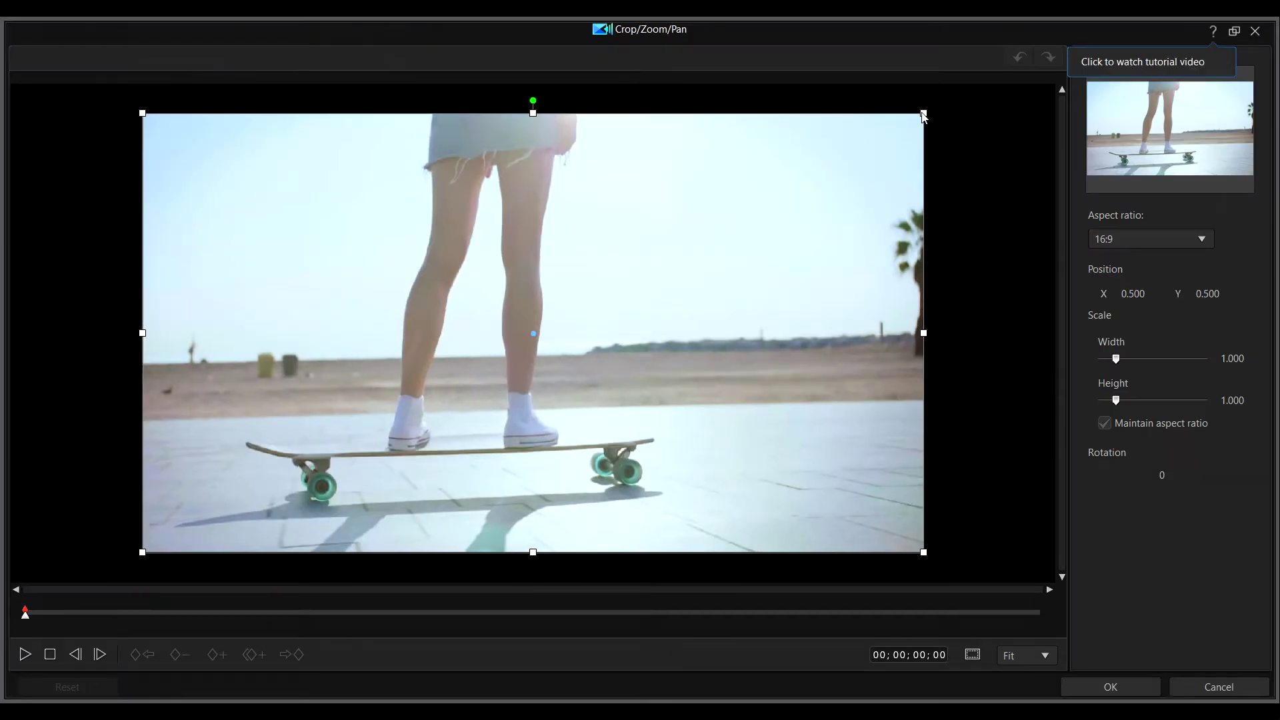
Shrink the crop frame to about 0.253 scale and set its aspect ratio to 1:1 after trying Freeform.
{"action": "left_click_drag", "start_coordinate": [925, 111], "coordinate": [665, 245]}
{"action": "left_click", "coordinate": [1175, 238]}
{"action": "left_click", "coordinate": [1127, 324]}
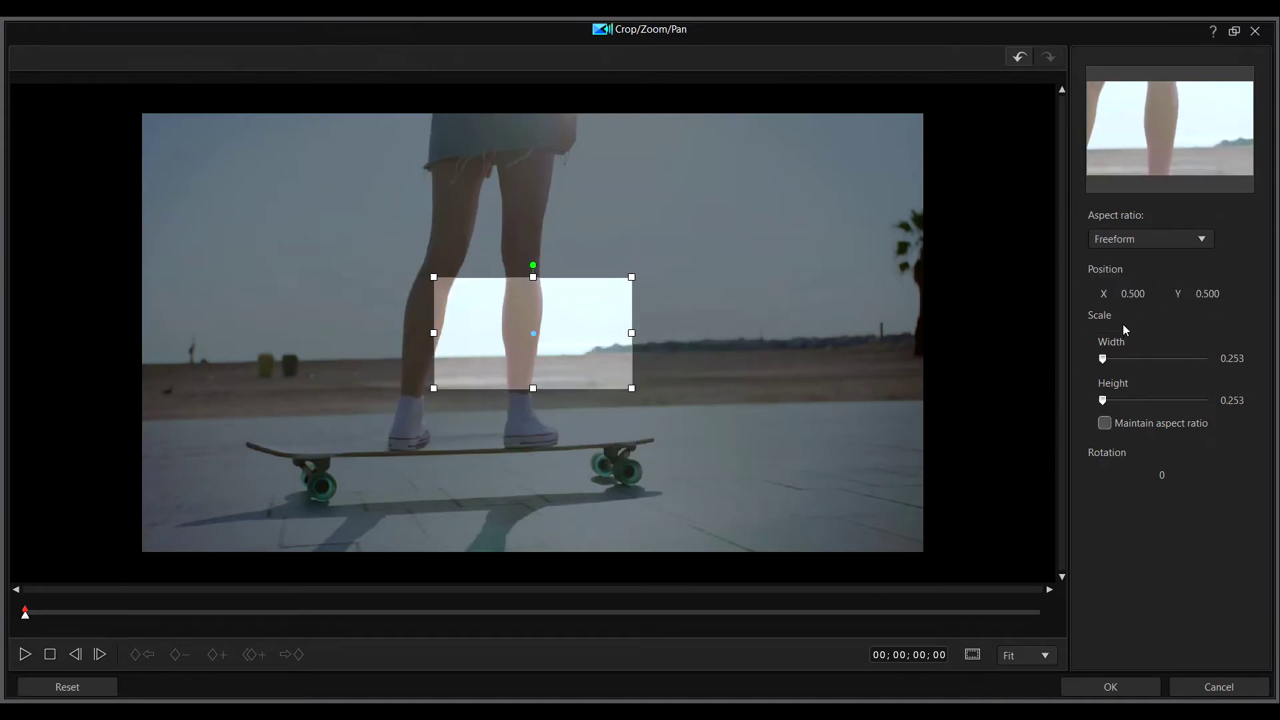
{"action": "left_click", "coordinate": [1154, 238]}
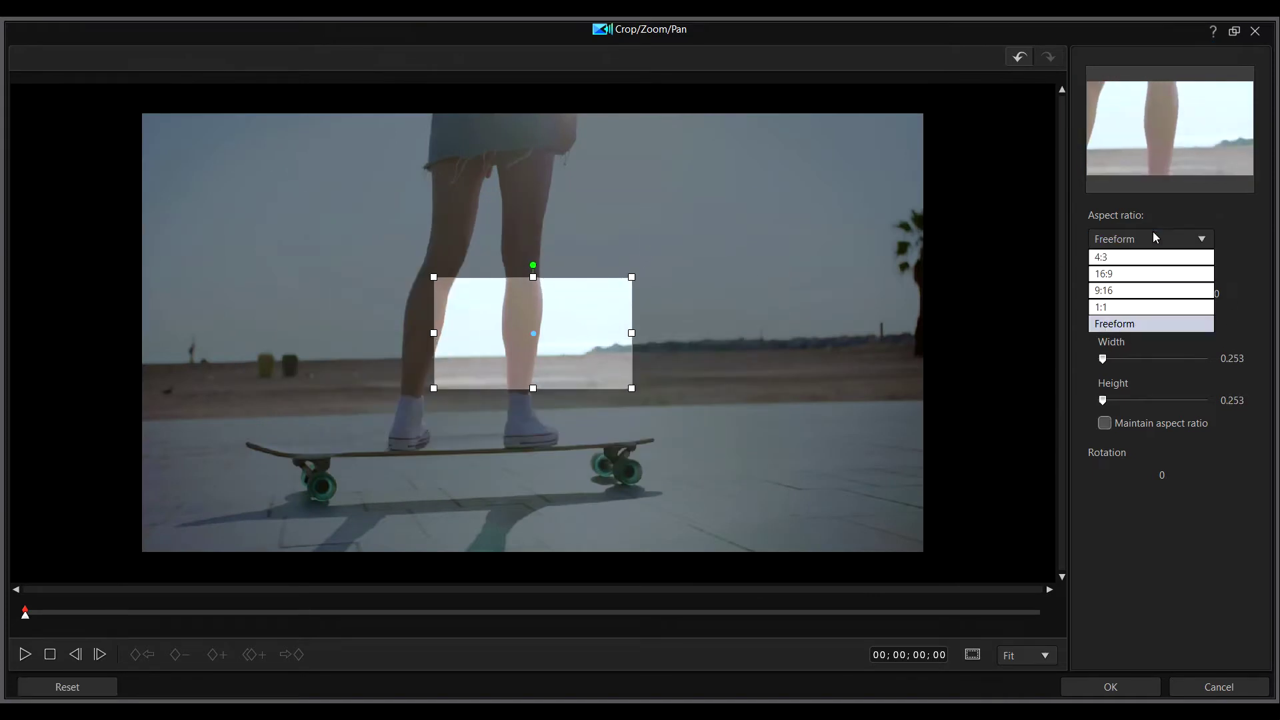
{"action": "left_click", "coordinate": [1127, 305]}
Resize the square crop frame to about 0.151 width by 0.269 height and centre it on the rear shoe at about X 0.350, Y 0.690.
{"action": "left_click_drag", "start_coordinate": [752, 333], "coordinate": [620, 334]}
{"action": "left_click_drag", "start_coordinate": [538, 335], "coordinate": [418, 416]}
{"action": "left_click_drag", "start_coordinate": [496, 332], "coordinate": [471, 355]}
{"action": "left_click_drag", "start_coordinate": [421, 412], "coordinate": [417, 418]}
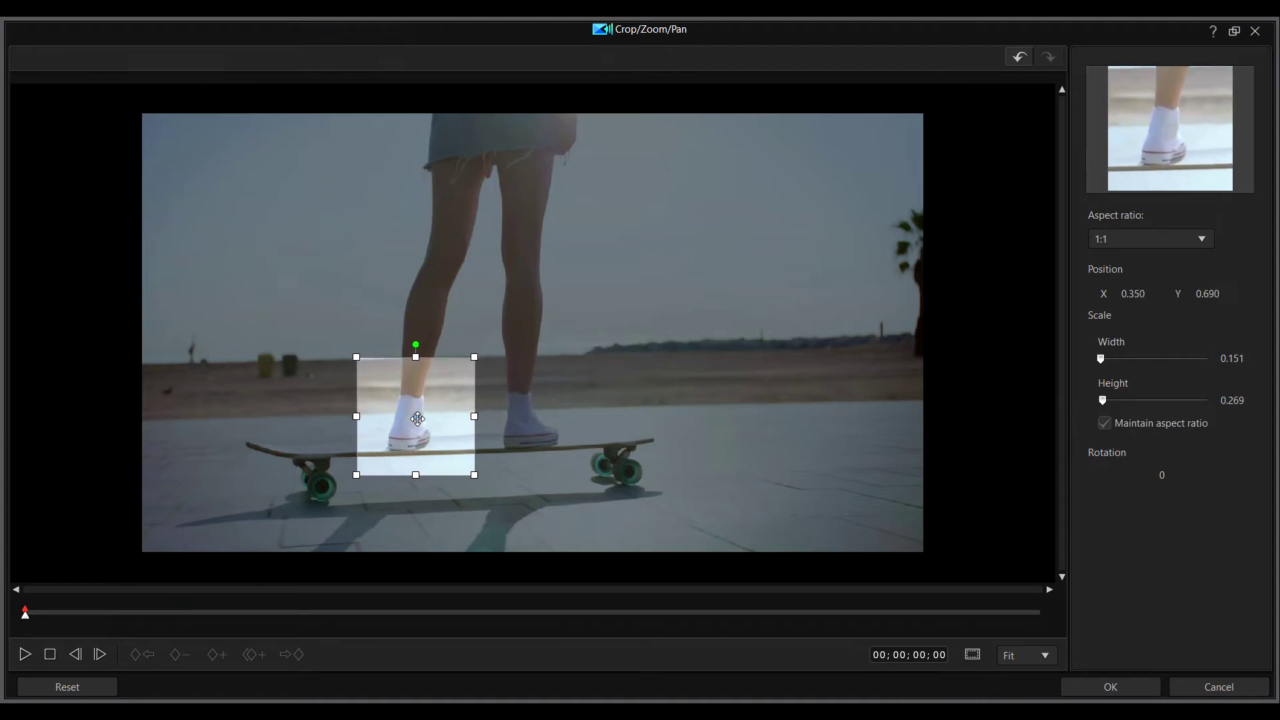
Keyframe the crop position along the shoe: X 0.392, Y 0.705 at 00;00;00;20; X 0.457, Y 0.693 at 00;00;01;16; X 0.642, Y 0.705 at 00;00;02;16.
{"action": "left_click", "coordinate": [95, 613]}
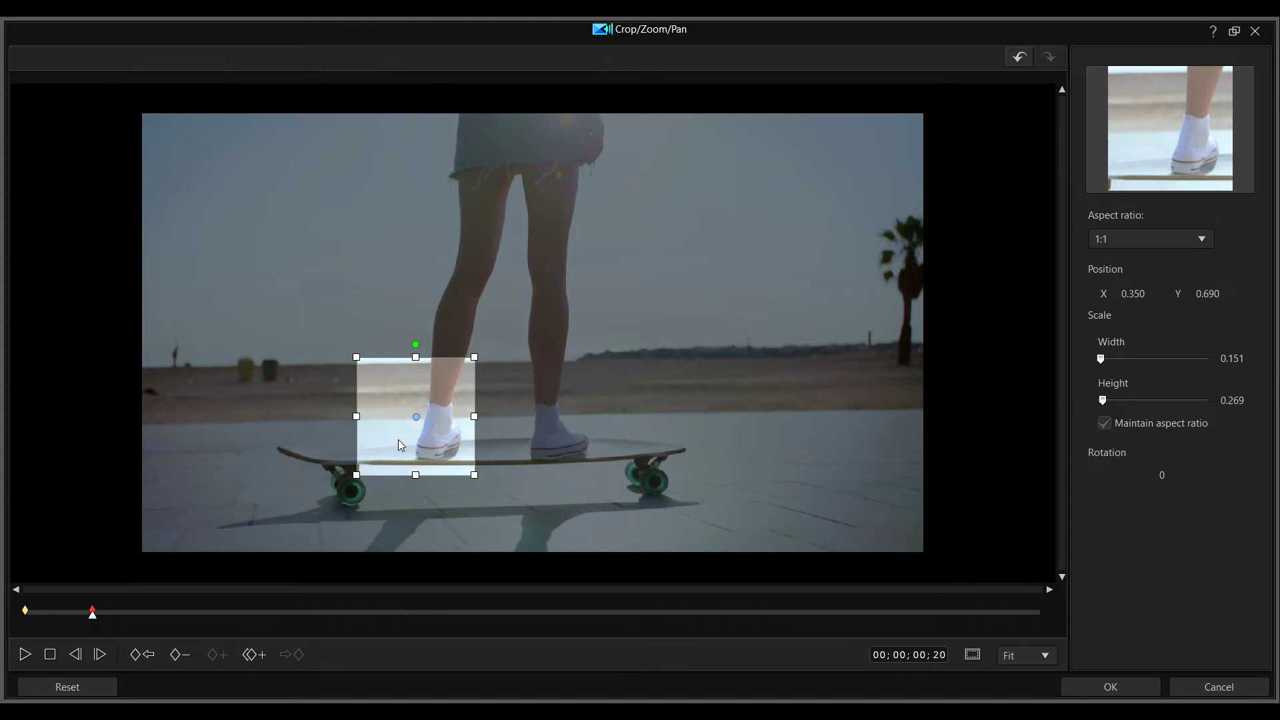
{"action": "left_click_drag", "start_coordinate": [421, 415], "coordinate": [454, 423]}
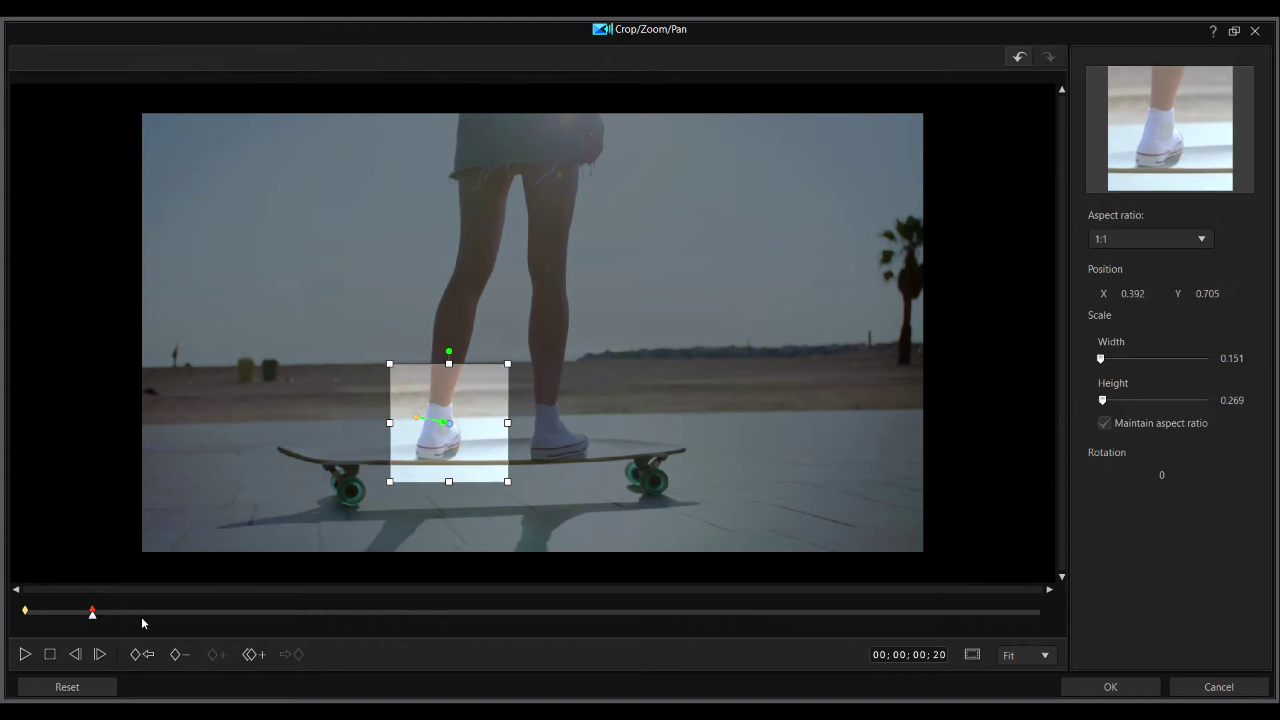
{"action": "left_click", "coordinate": [181, 613]}
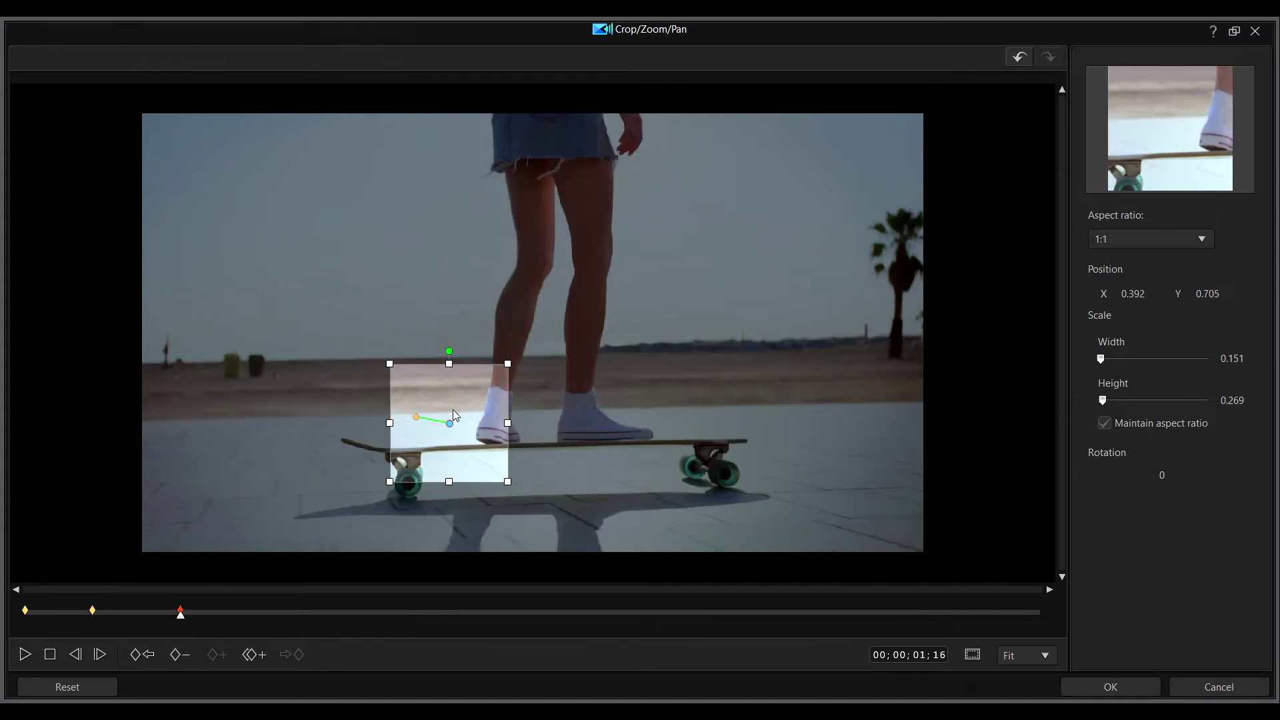
{"action": "left_click_drag", "start_coordinate": [496, 417], "coordinate": [546, 411]}
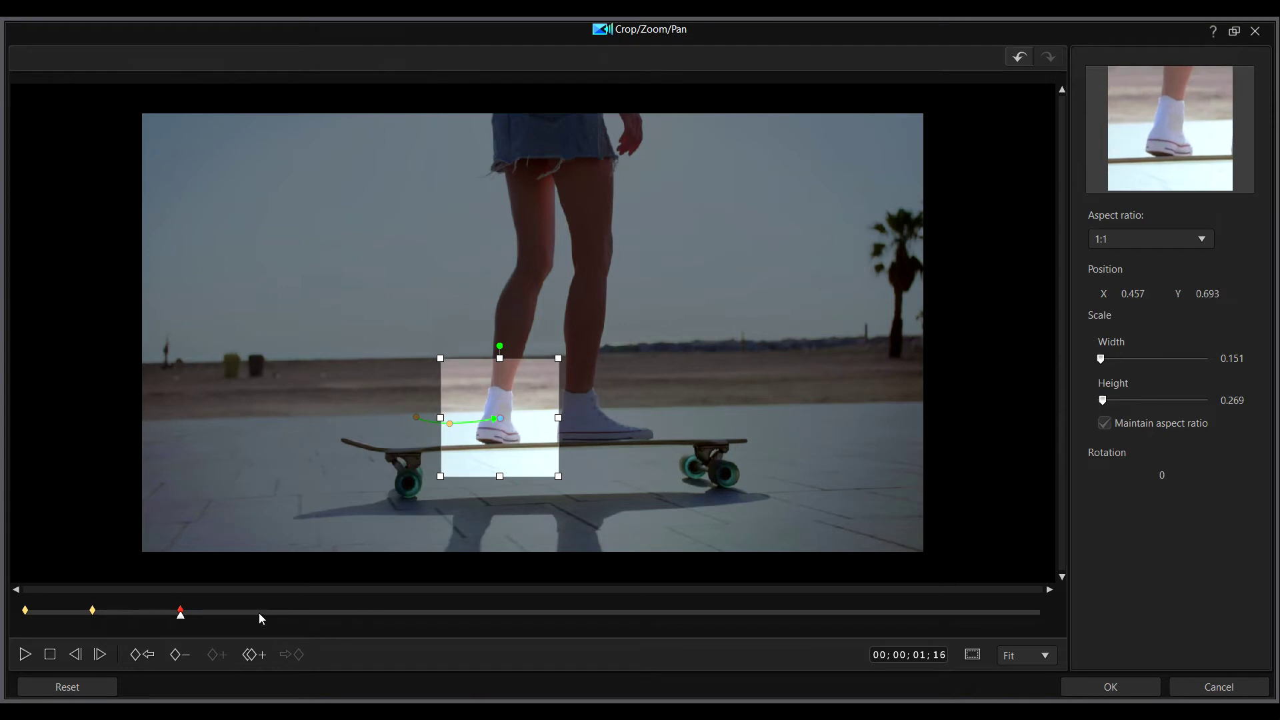
{"action": "left_click_drag", "start_coordinate": [497, 419], "coordinate": [645, 428]}
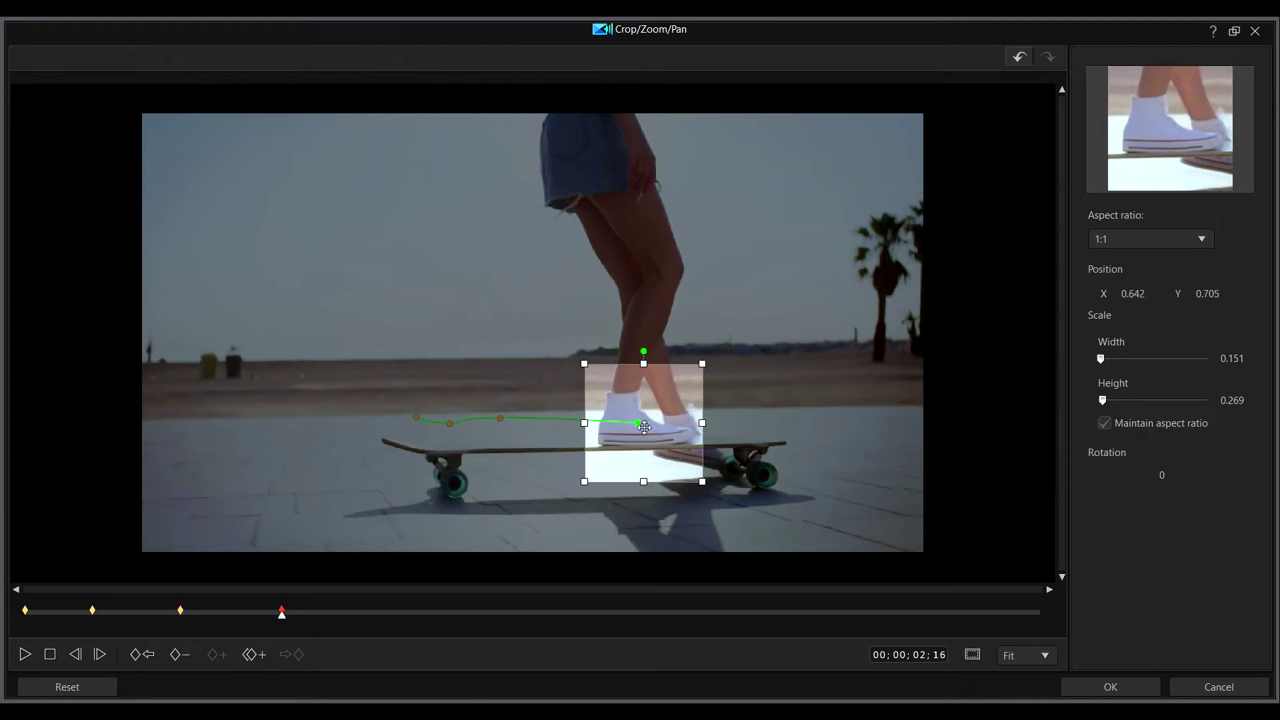
Keyframe the crop position at X 0.604, Y 0.776 at 00;00;03;17 and X 0.424, Y 0.794 at 00;00;04;14.
{"action": "left_click", "coordinate": [388, 612]}
{"action": "left_click", "coordinate": [458, 614]}
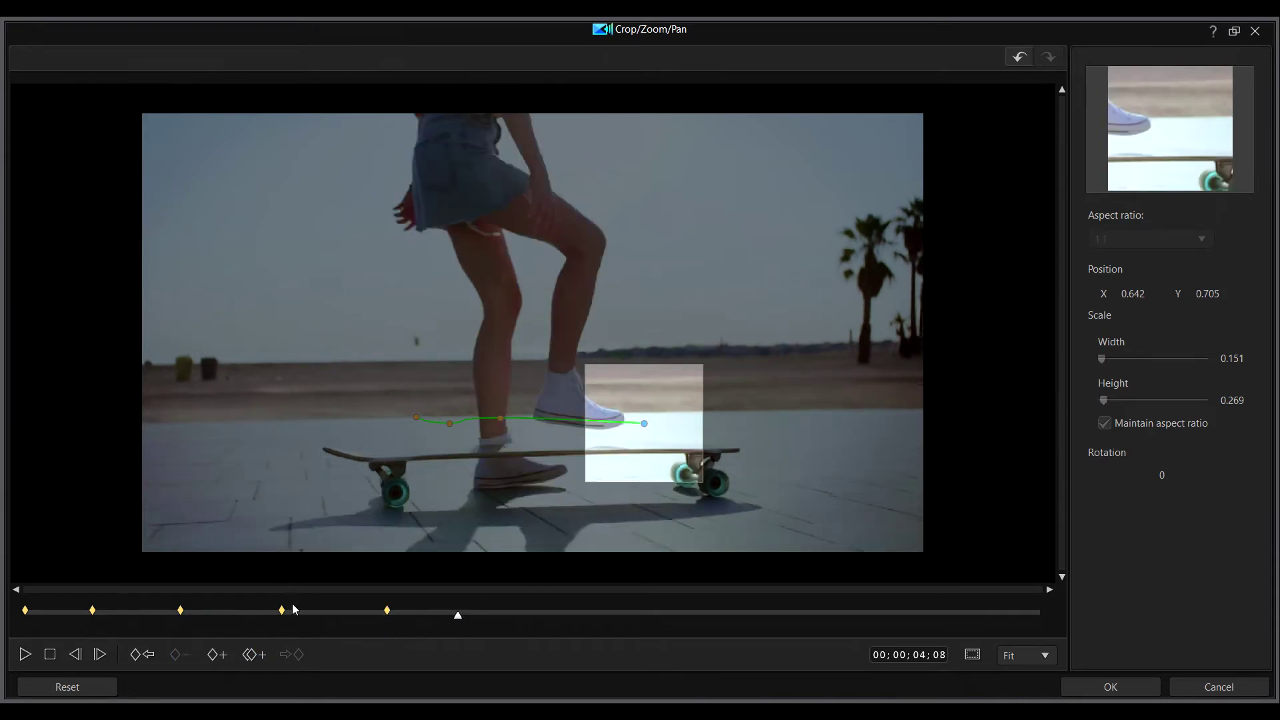
{"action": "left_click", "coordinate": [386, 612]}
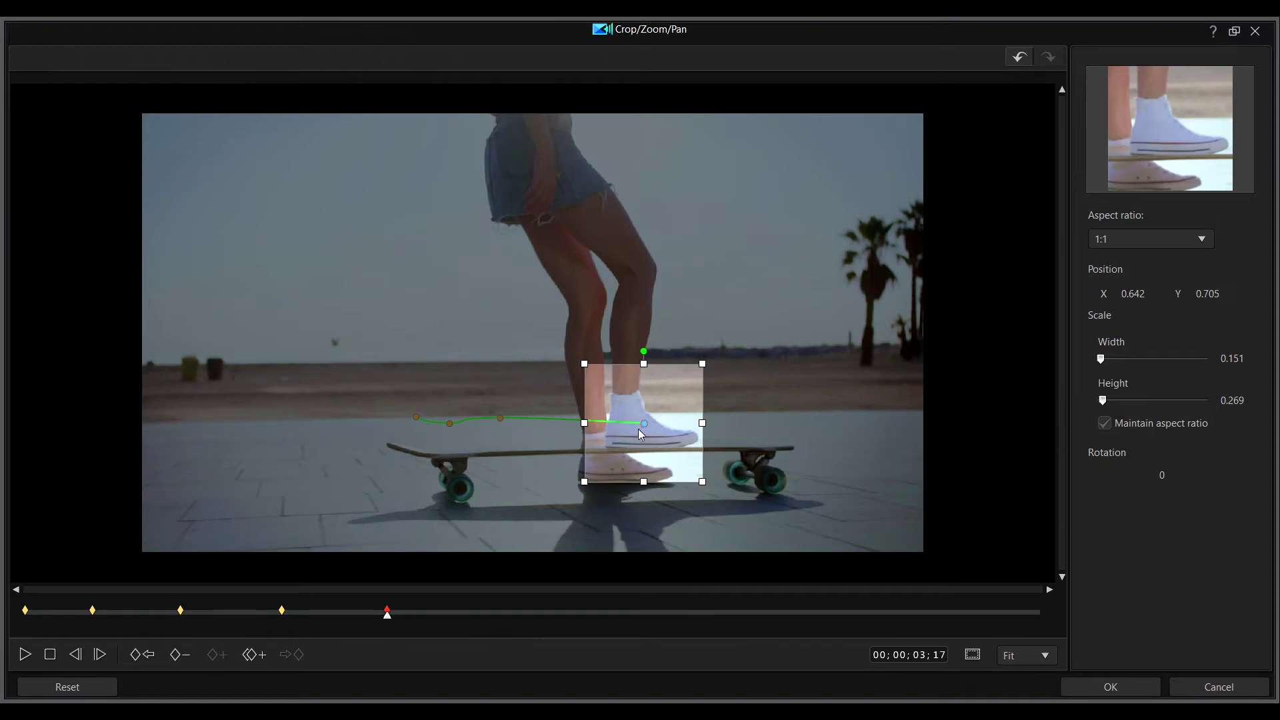
{"action": "left_click_drag", "start_coordinate": [642, 430], "coordinate": [615, 460]}
{"action": "left_click", "coordinate": [479, 618]}
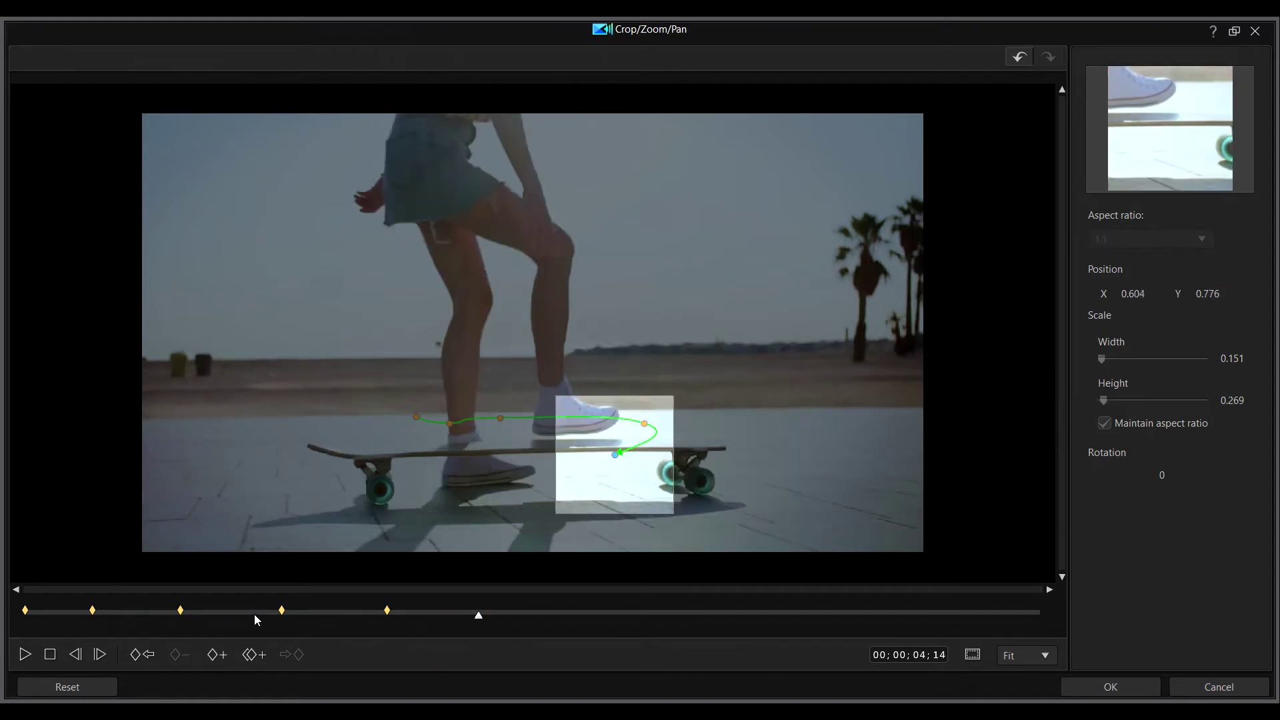
{"action": "left_click_drag", "start_coordinate": [622, 462], "coordinate": [480, 464]}
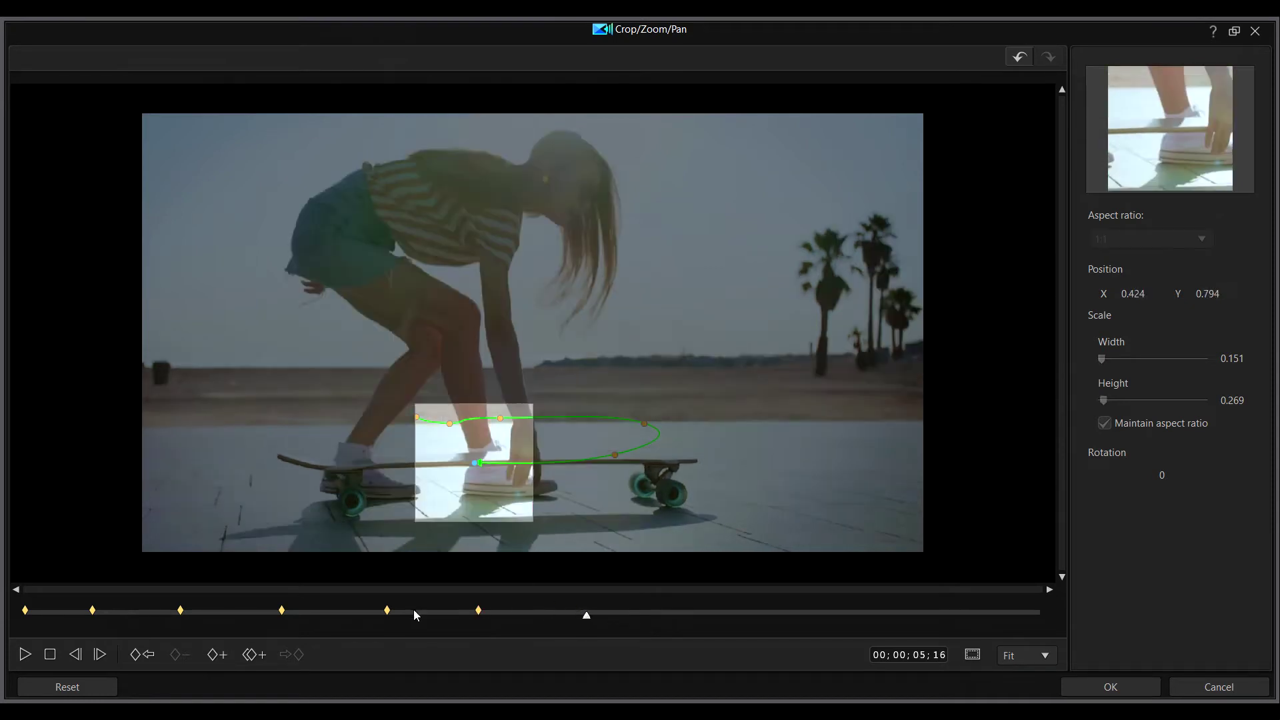
Add crop keyframes at 00;00;05;16 with position X 0.285, Y 0.810 and at 00;00;06;15 with position X 0.224, Y 0.775.
{"action": "left_click", "coordinate": [217, 654]}
{"action": "left_click_drag", "start_coordinate": [476, 468], "coordinate": [367, 476]}
{"action": "left_click", "coordinate": [690, 614]}
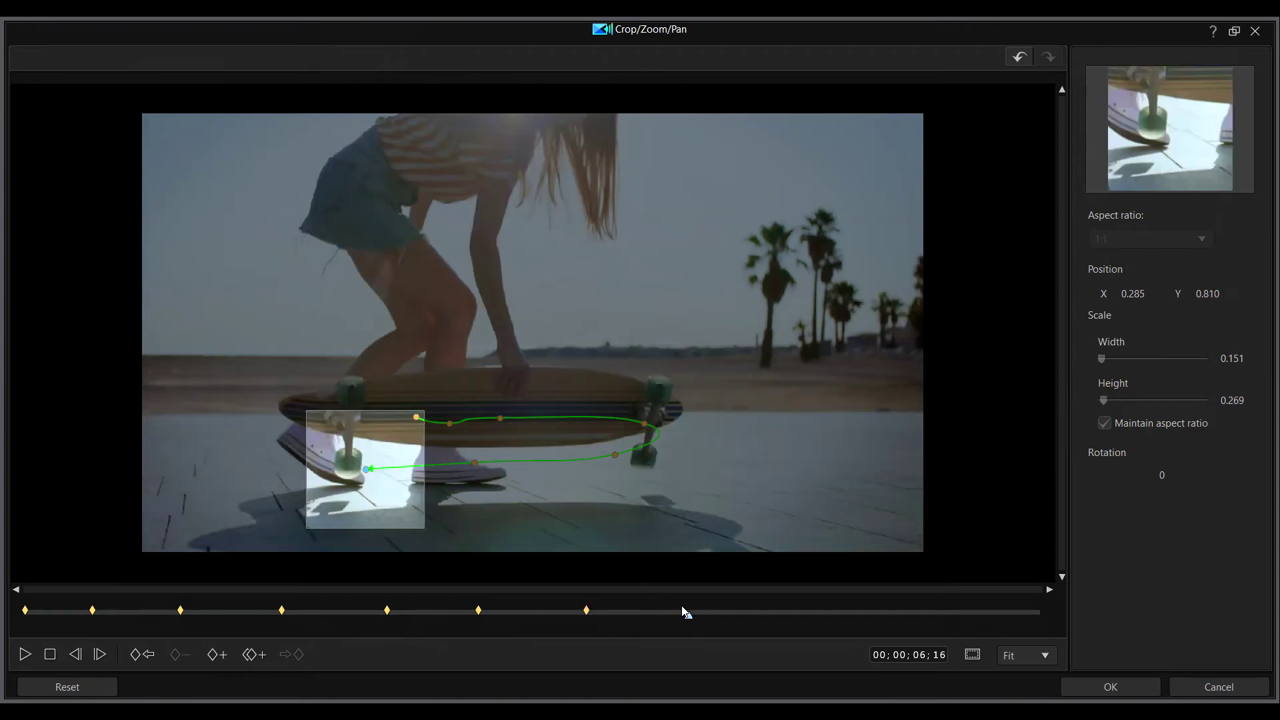
{"action": "left_click", "coordinate": [212, 656]}
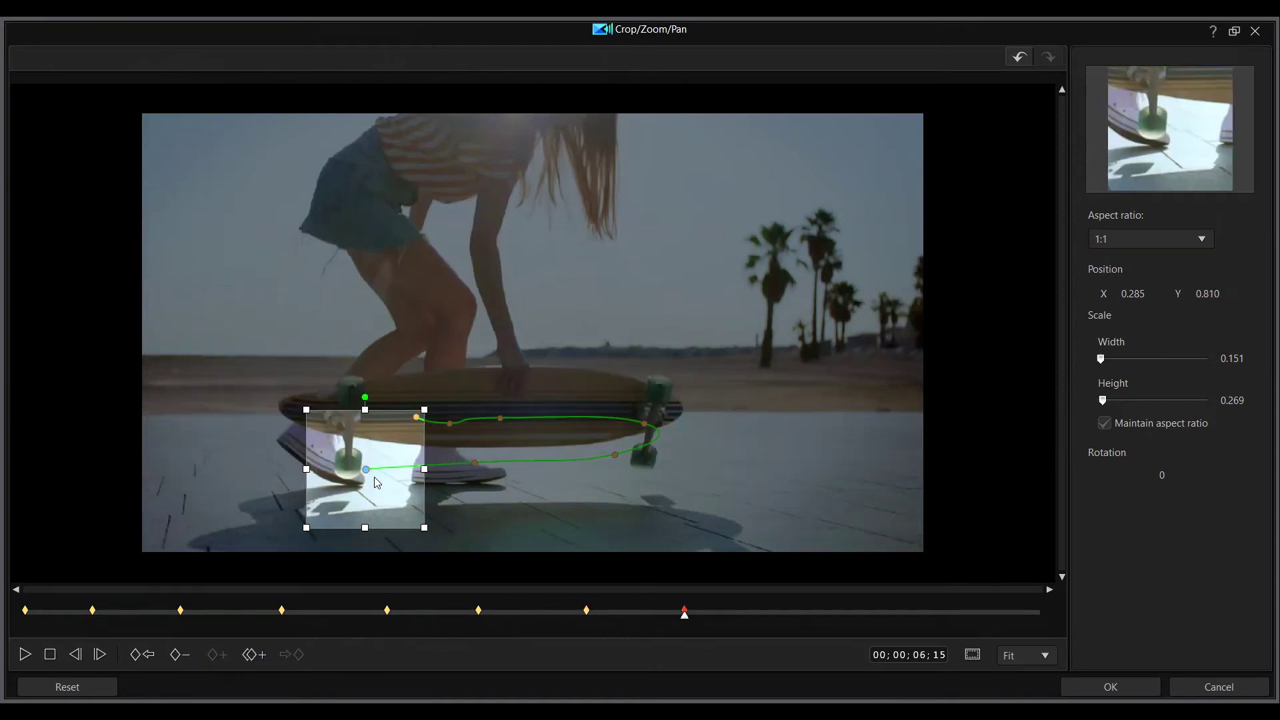
{"action": "left_click_drag", "start_coordinate": [368, 470], "coordinate": [319, 455]}
Check the crop frame near the clip's end, apply the crop animation, and play the clip from the start.
{"action": "left_click", "coordinate": [837, 612]}
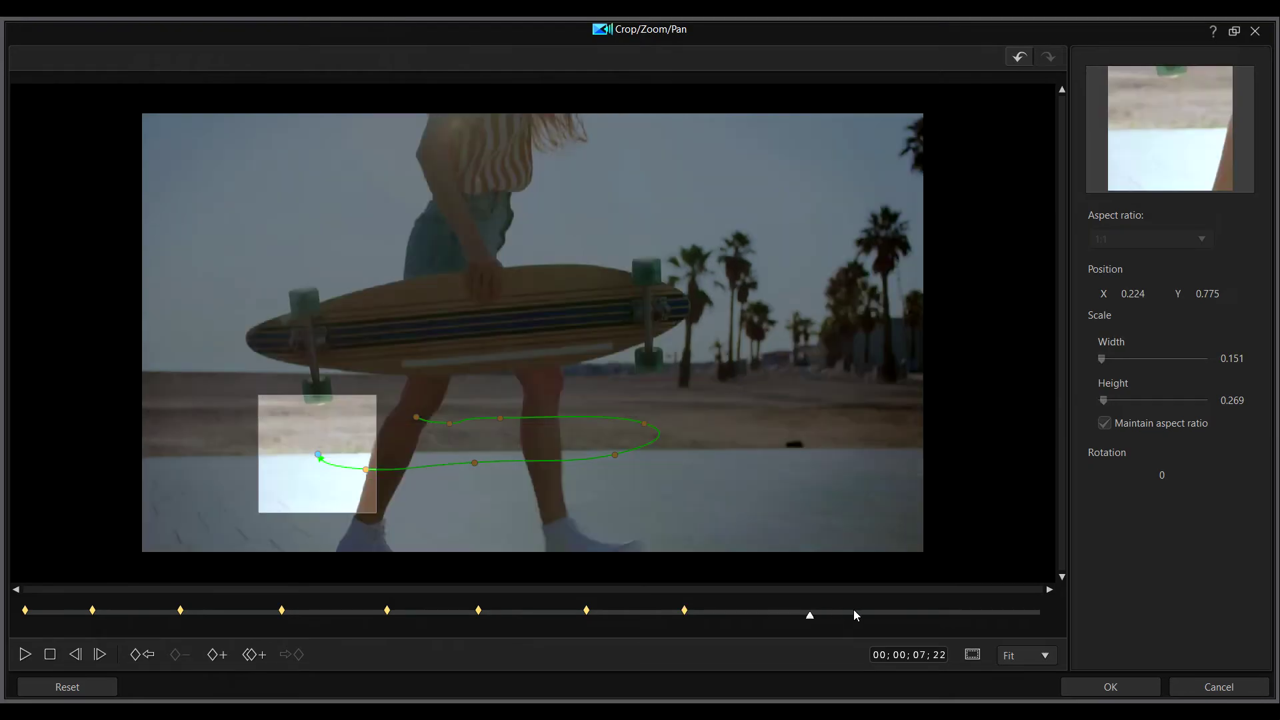
{"action": "left_click", "coordinate": [1115, 691]}
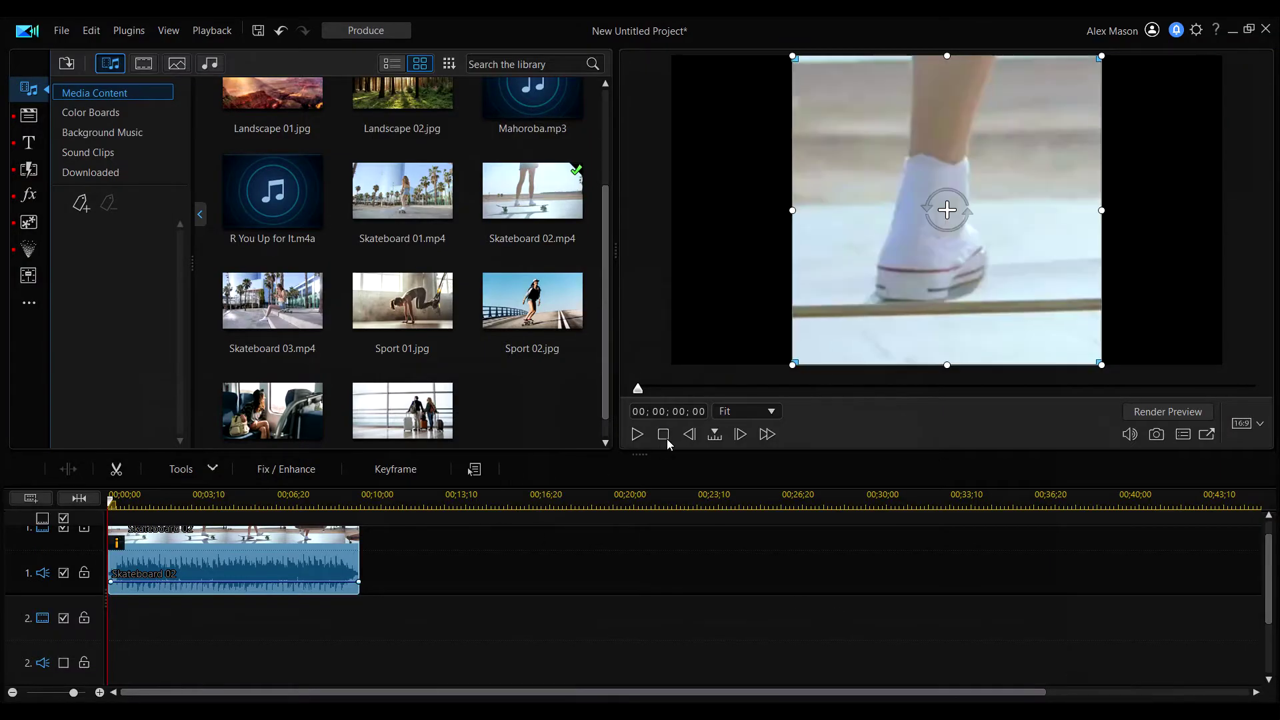
{"action": "left_click", "coordinate": [638, 435]}
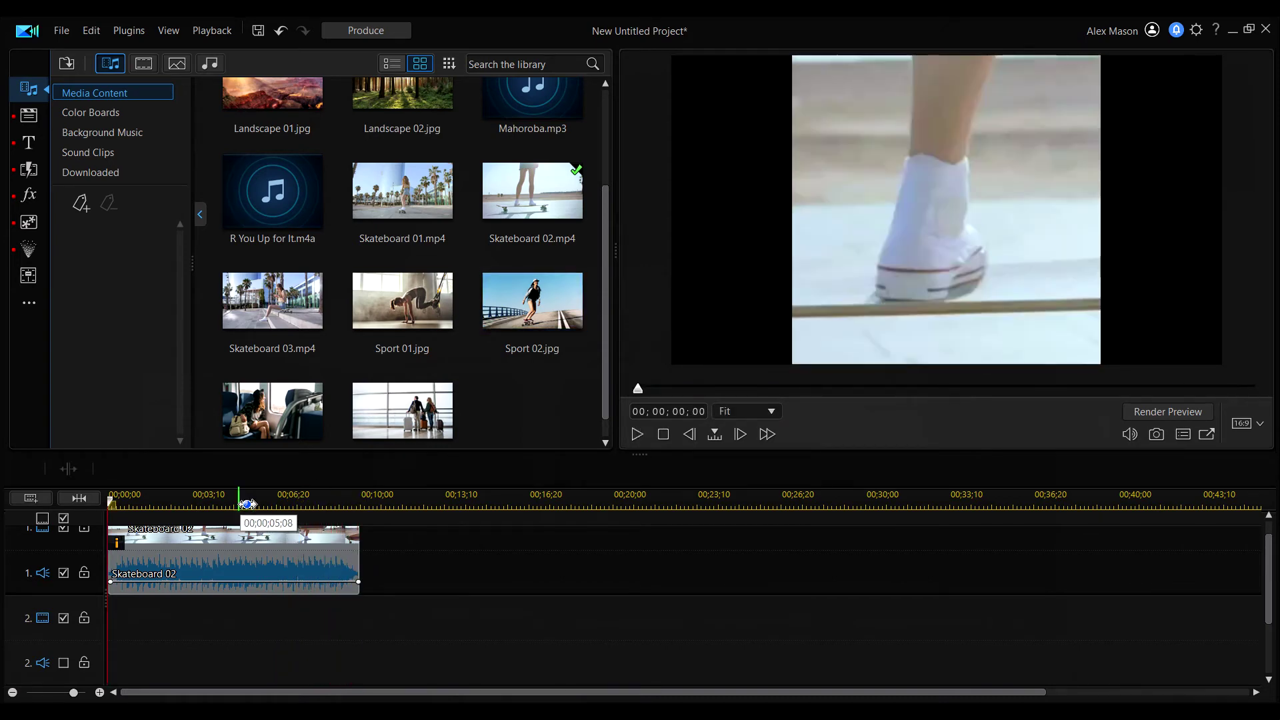
Split the Skateboard 02 clip at 00;00;06;27 and delete the segment after the cut.
{"action": "left_click", "coordinate": [297, 493]}
{"action": "left_click_drag", "start_coordinate": [297, 501], "coordinate": [288, 511]}
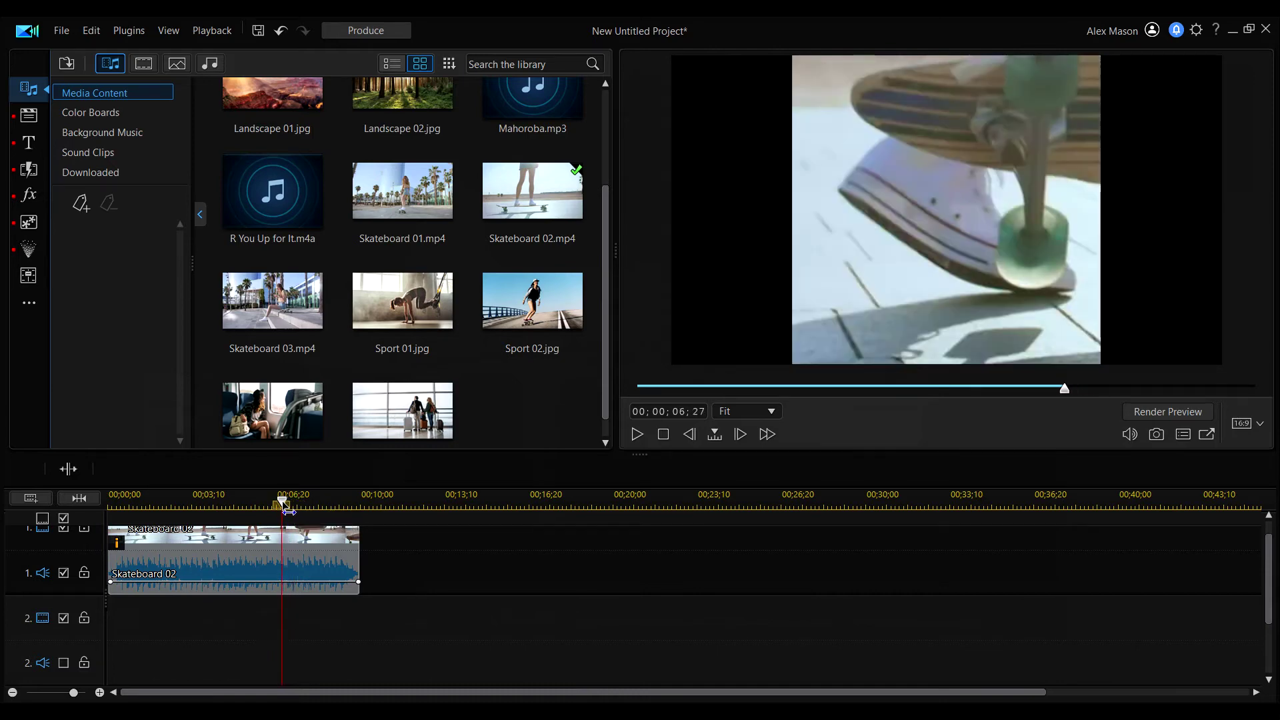
{"action": "left_click", "coordinate": [319, 565]}
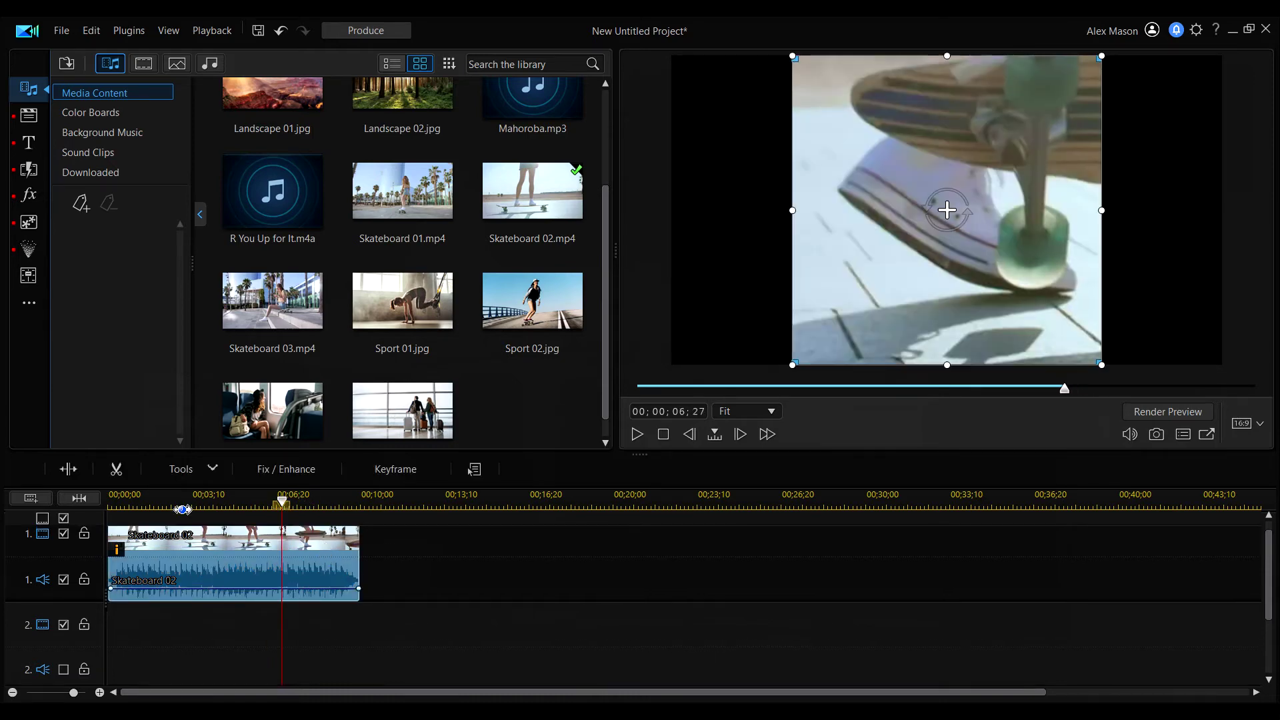
{"action": "left_click", "coordinate": [68, 469]}
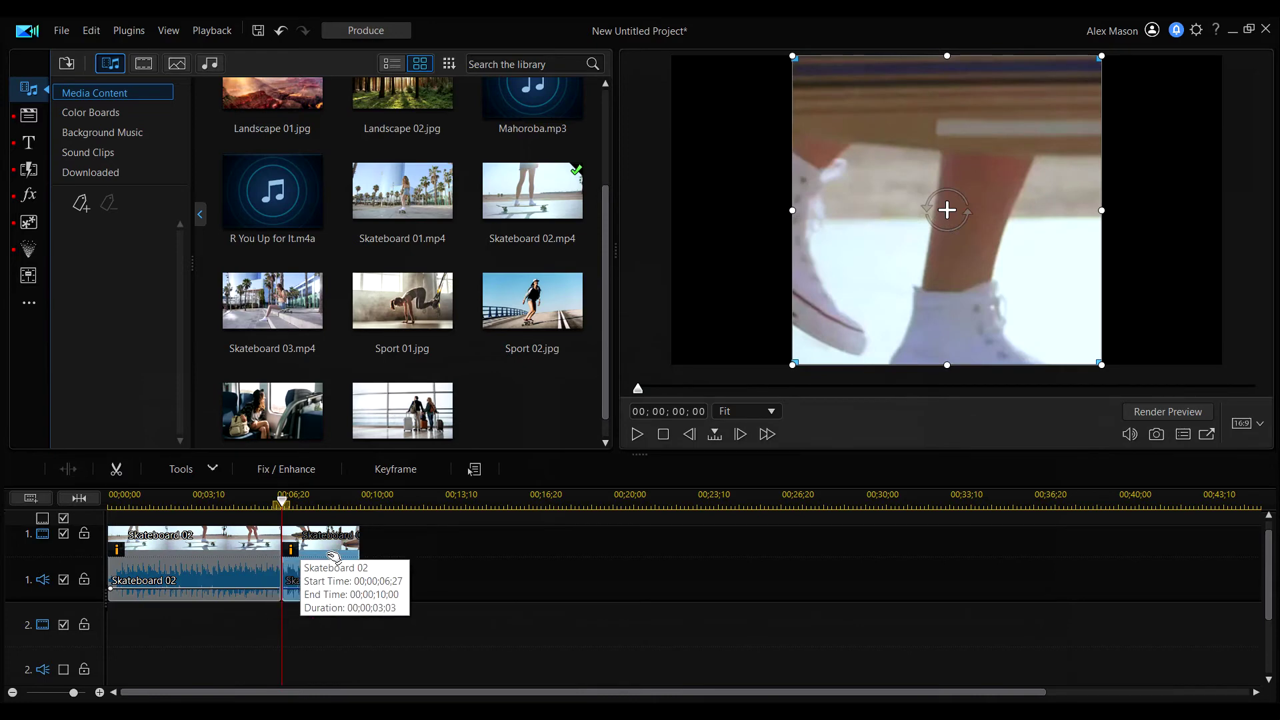
{"action": "key", "text": "Delete"}
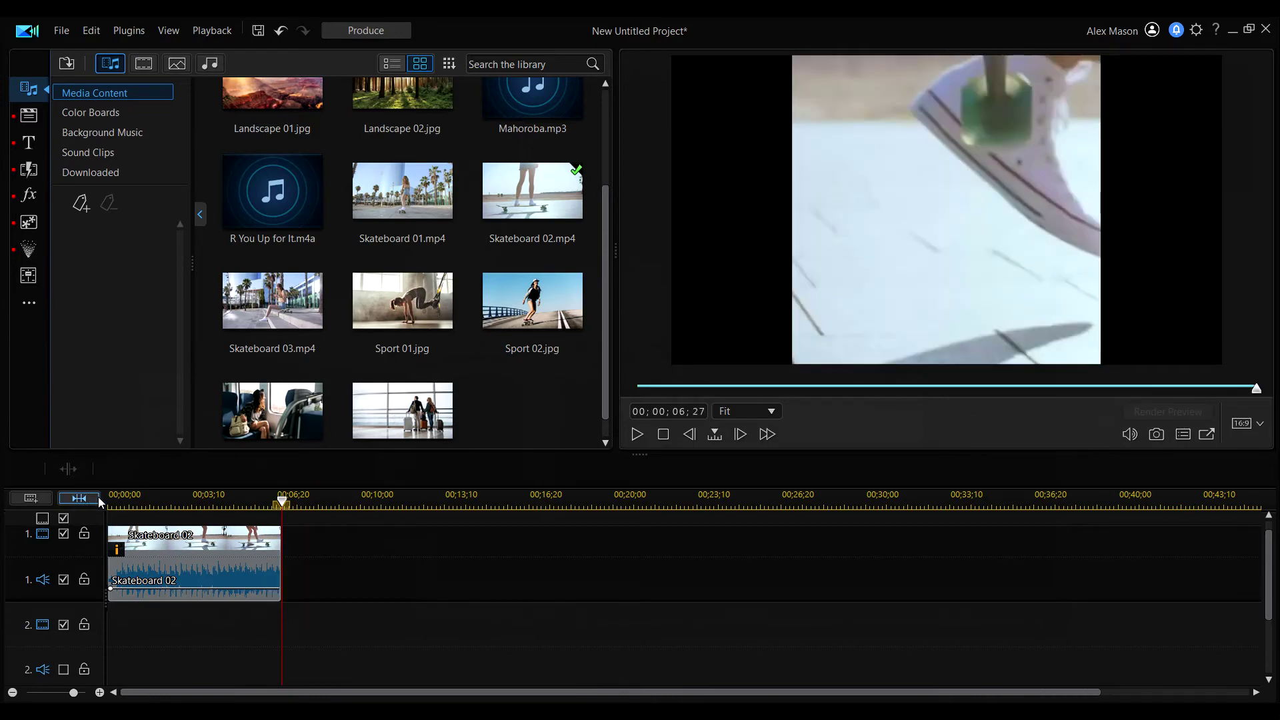
Replay the trimmed Skateboard 02 clip from the start and pause at 00;00;02;26.
{"action": "left_click", "coordinate": [111, 502]}
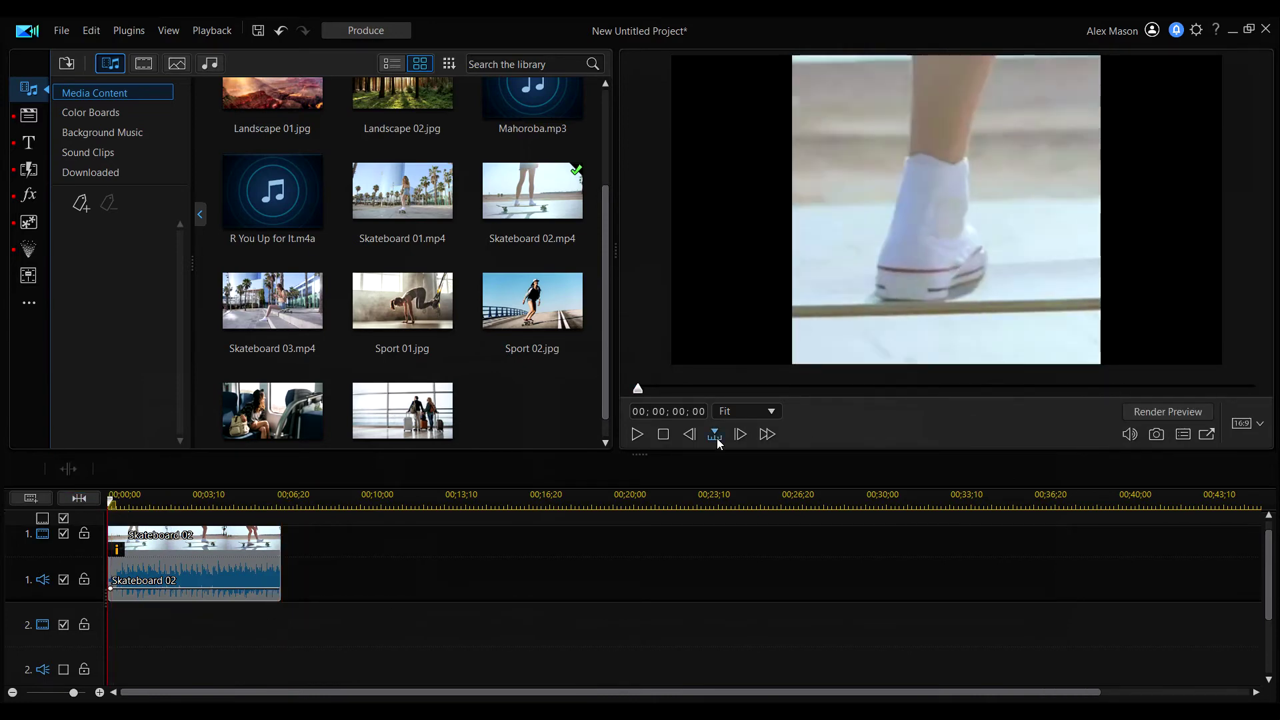
{"action": "left_click", "coordinate": [639, 434]}
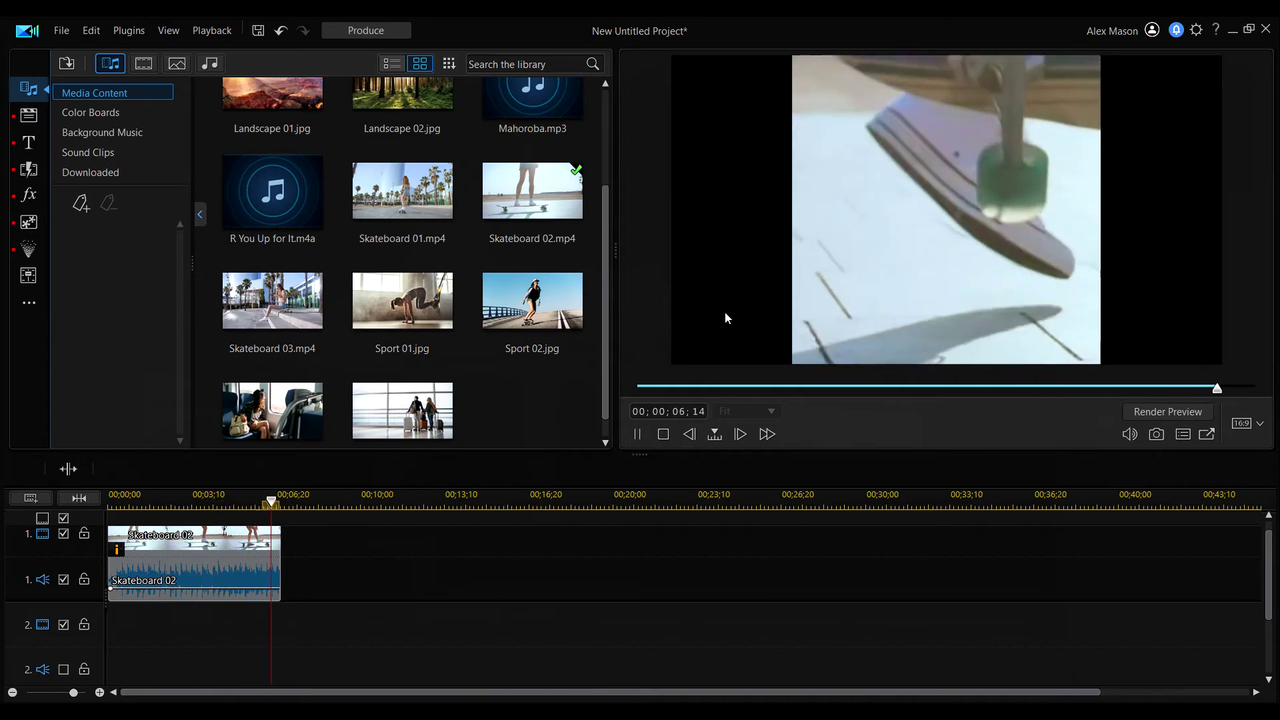
{"action": "left_click", "coordinate": [637, 435]}
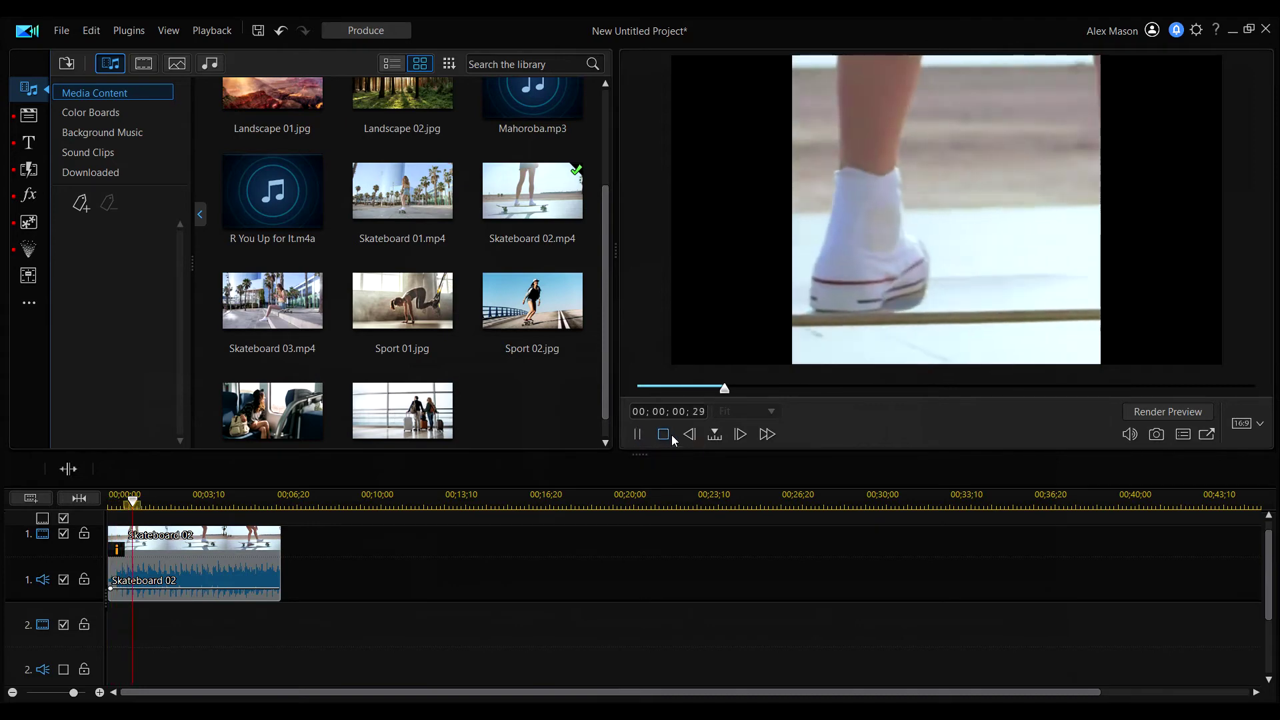
{"action": "left_click", "coordinate": [637, 438]}
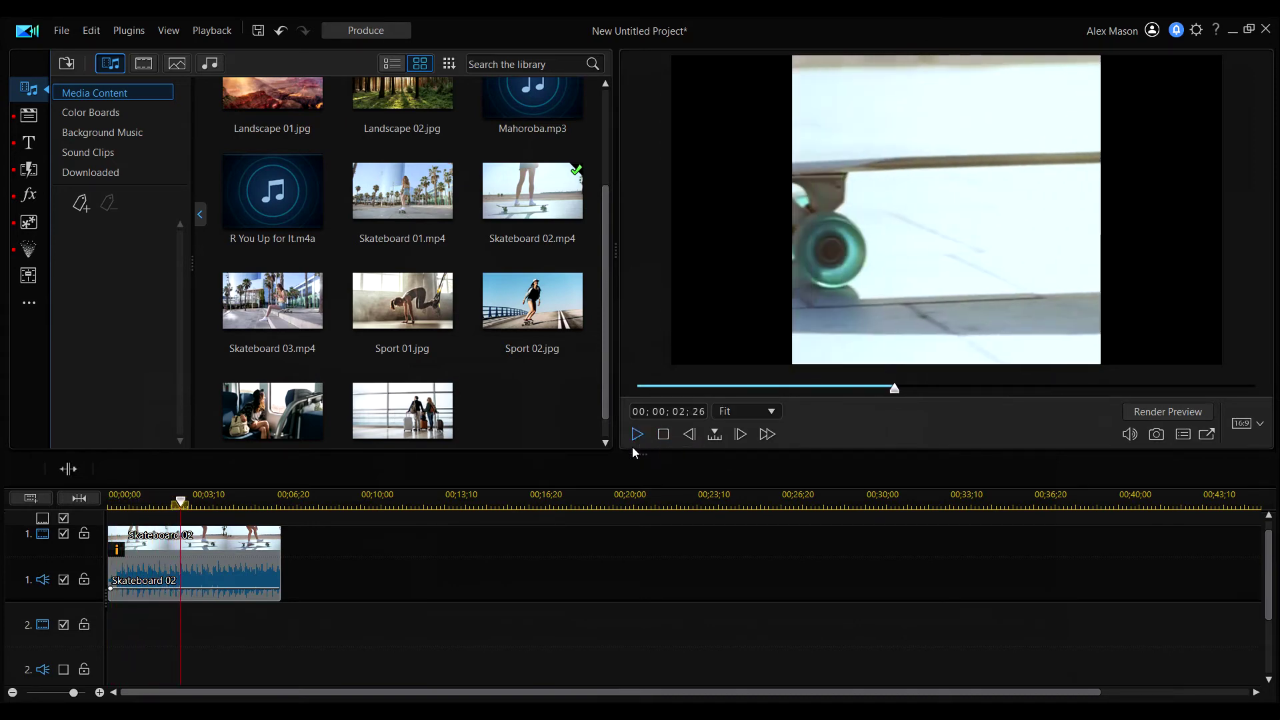
Reopen the trimmed Skateboard 02 clip in Crop/Zoom/Pan and examine the crop frame's alignment with the shoe at each keyframe.
{"action": "left_click", "coordinate": [185, 543]}
{"action": "left_click", "coordinate": [180, 468]}
{"action": "left_click", "coordinate": [209, 544]}
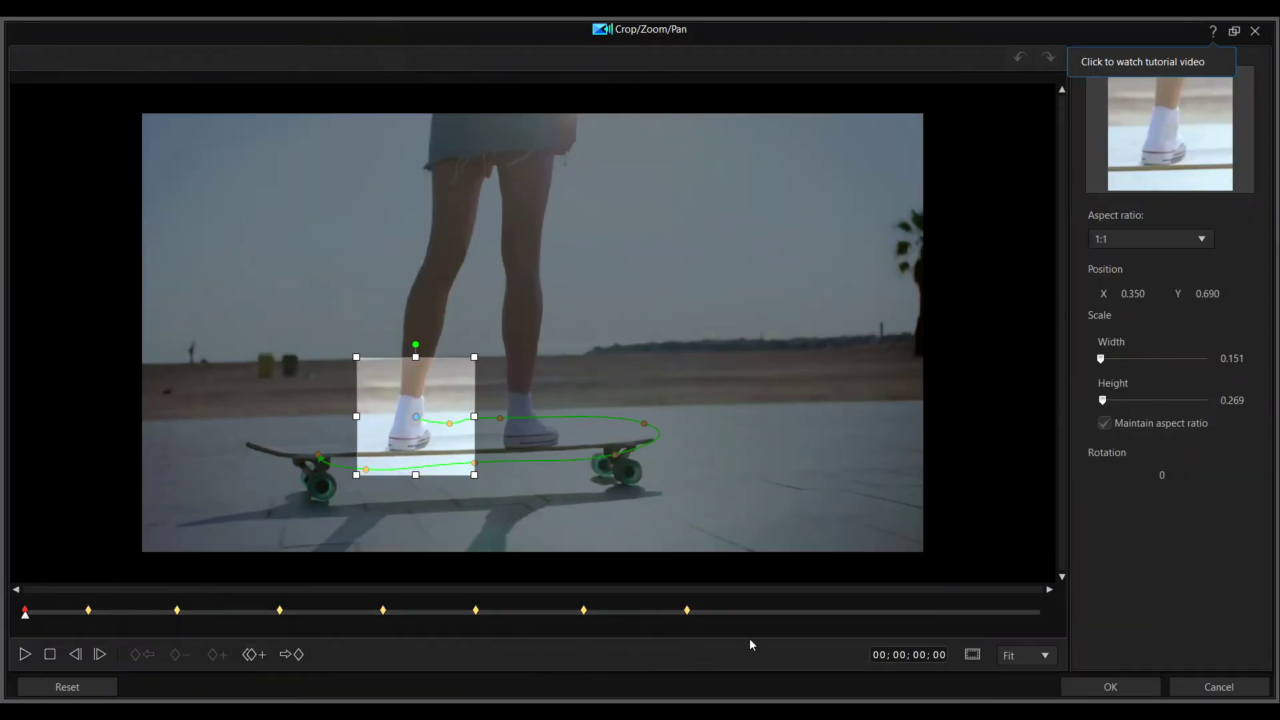
{"action": "left_click", "coordinate": [687, 615]}
{"action": "left_click", "coordinate": [581, 615]}
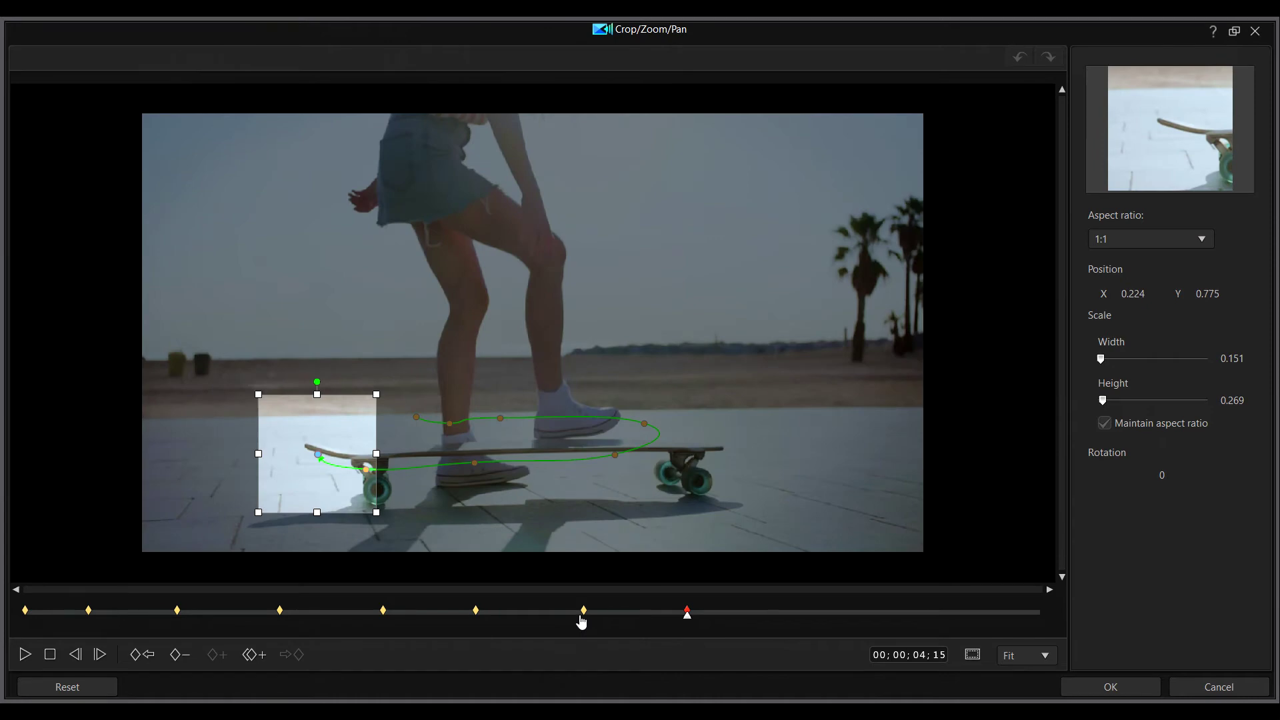
{"action": "left_click", "coordinate": [475, 614]}
{"action": "left_click", "coordinate": [384, 615]}
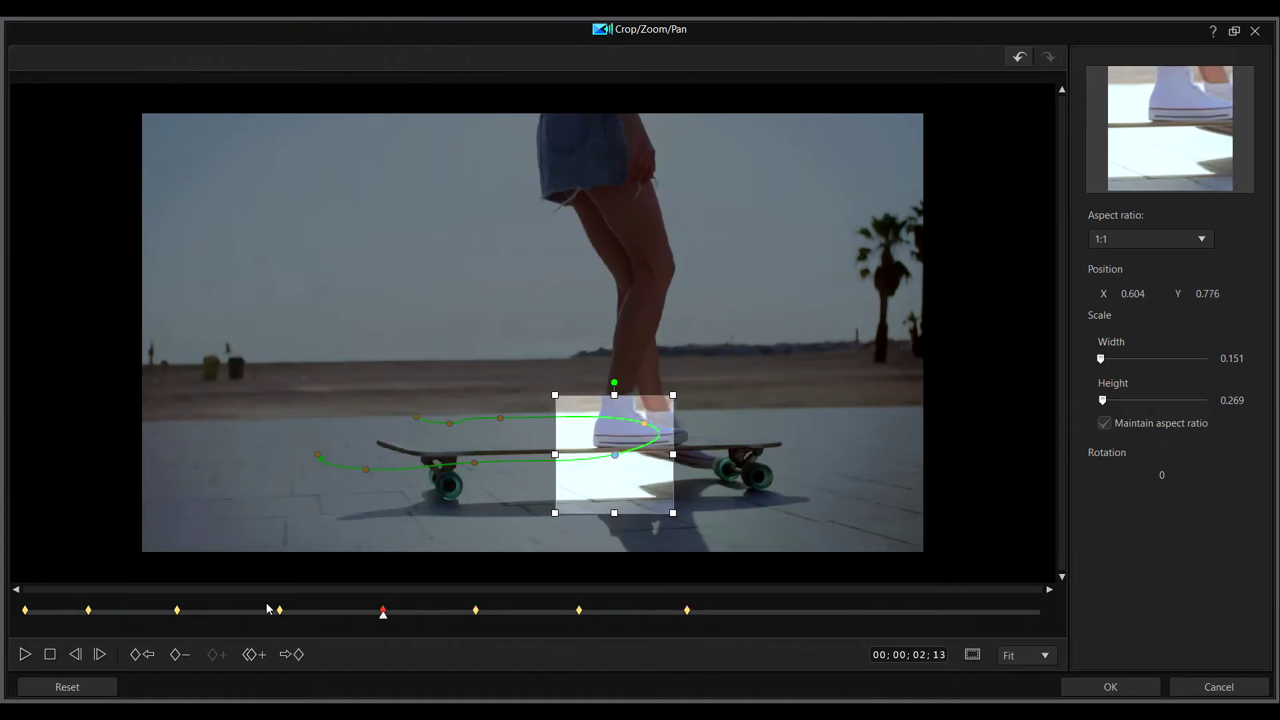
{"action": "left_click", "coordinate": [281, 612]}
{"action": "left_click", "coordinate": [179, 614]}
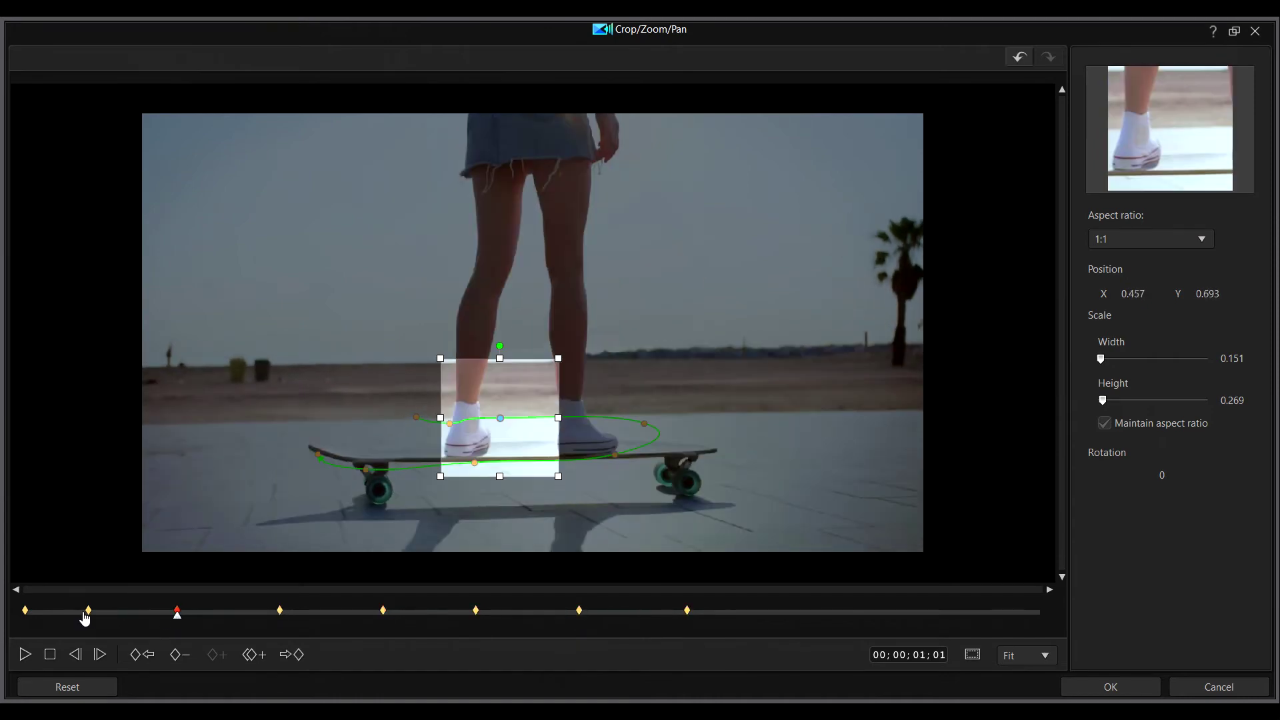
{"action": "left_click", "coordinate": [87, 613]}
Examine the crop frame between the last keyframe at 00;00;04;15 and the clip's end at 00;00;06;27.
{"action": "left_click", "coordinate": [840, 614]}
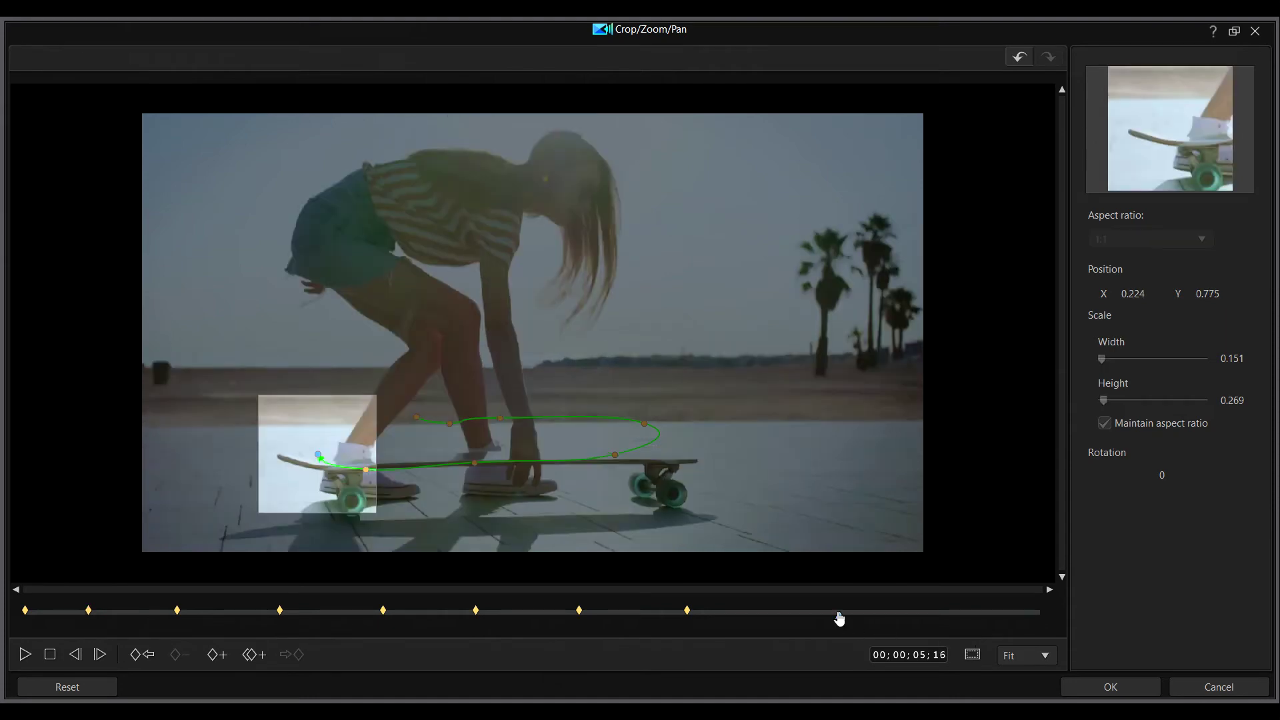
{"action": "left_click", "coordinate": [687, 612]}
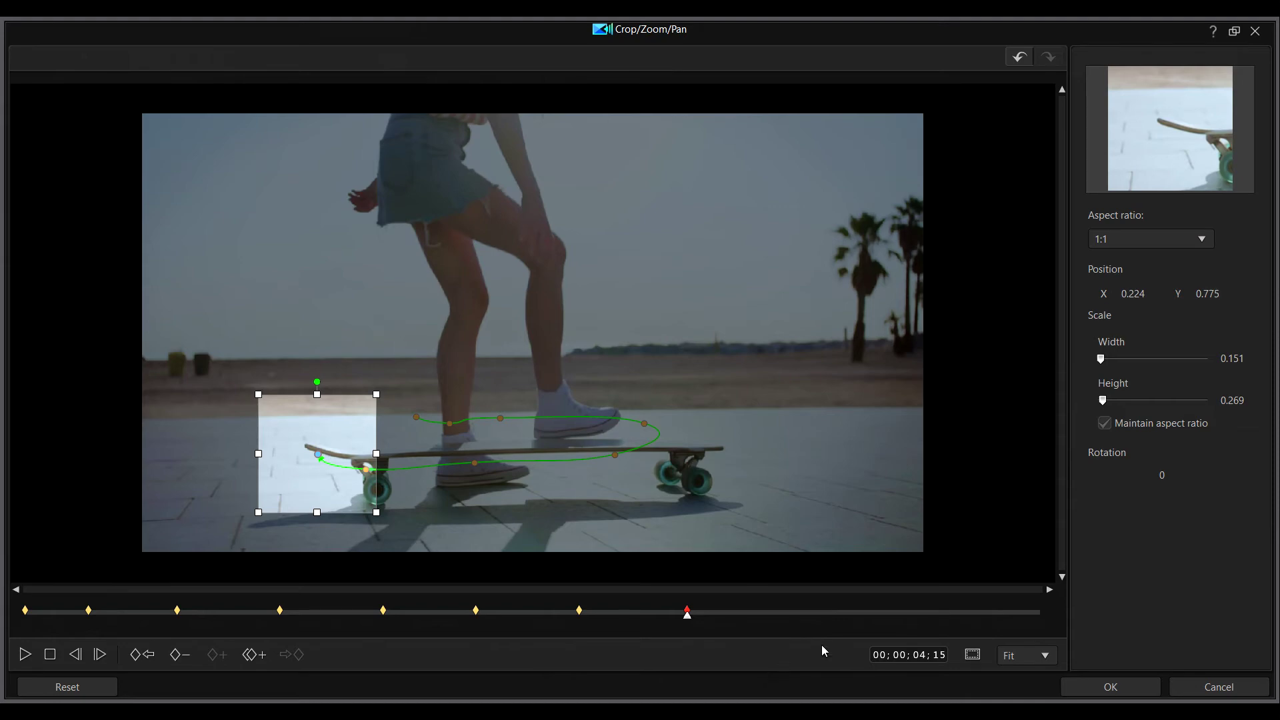
{"action": "left_click_drag", "start_coordinate": [851, 614], "coordinate": [1040, 615]}
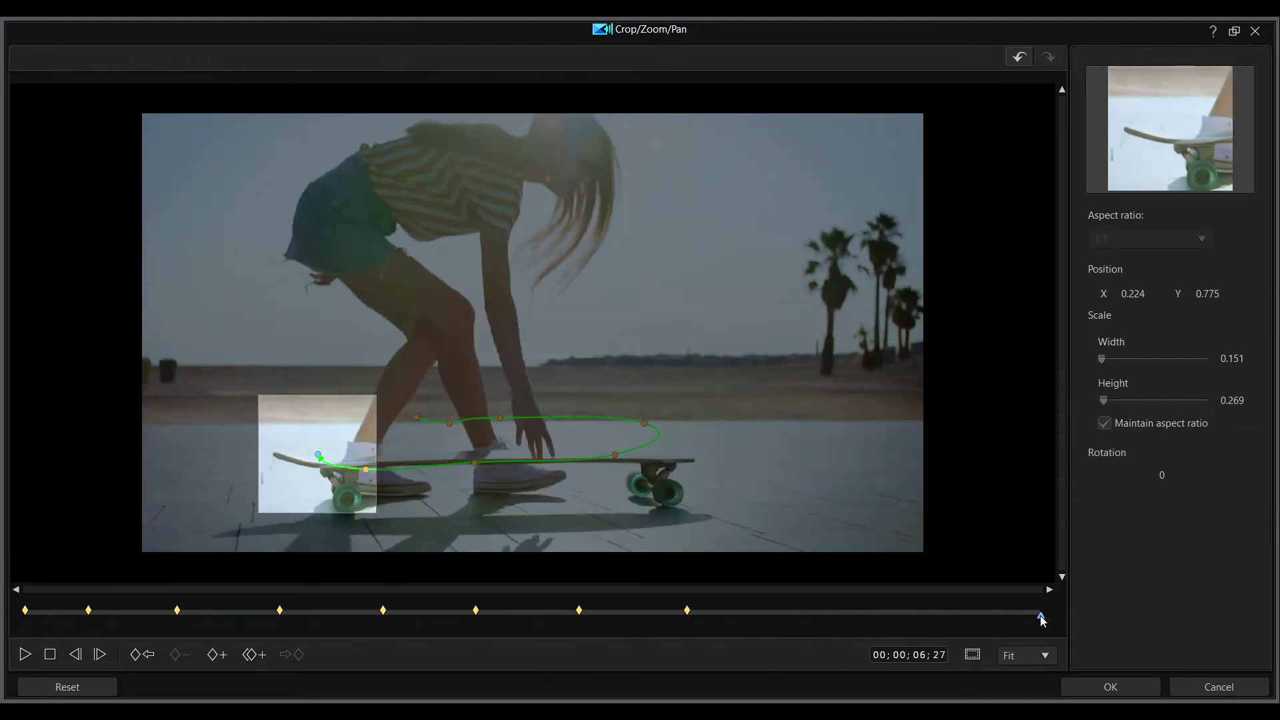
Scrub back and forth through the Crop/Zoom/Pan keyframes and examine how the crop frame follows the motion path relative to the shoe.
{"action": "left_click", "coordinate": [1026, 656]}
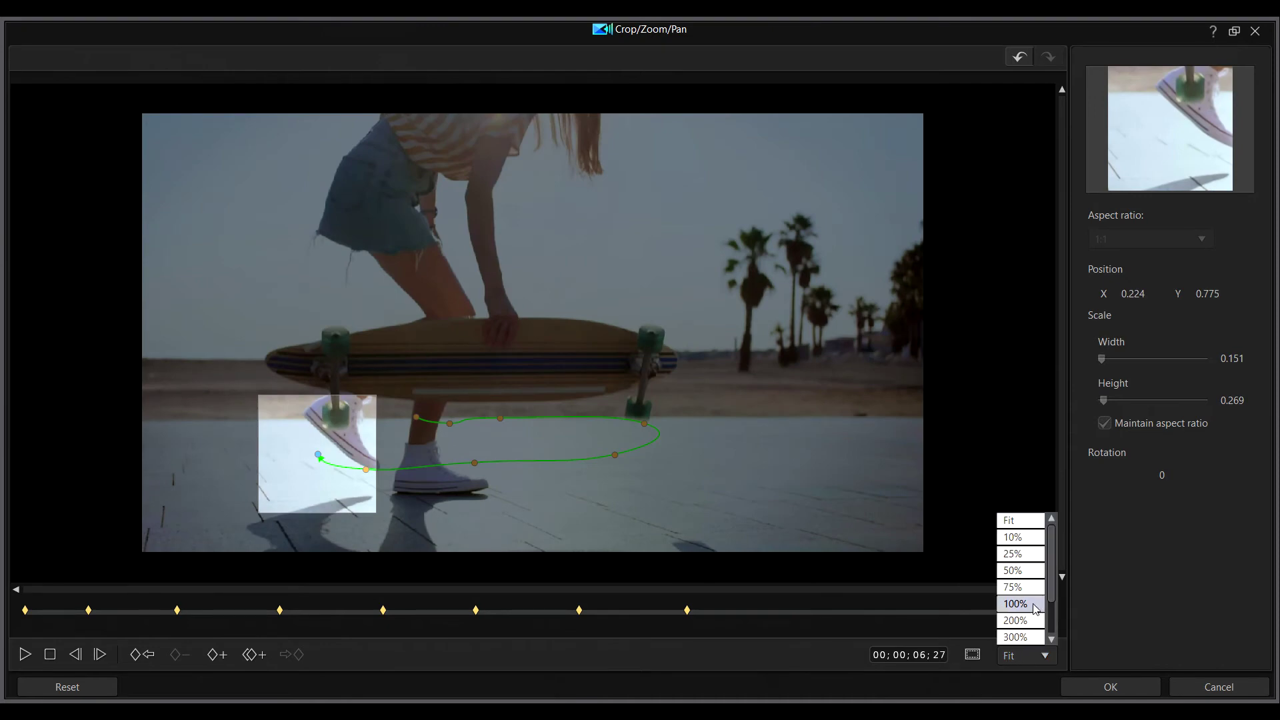
{"action": "left_click", "coordinate": [908, 626]}
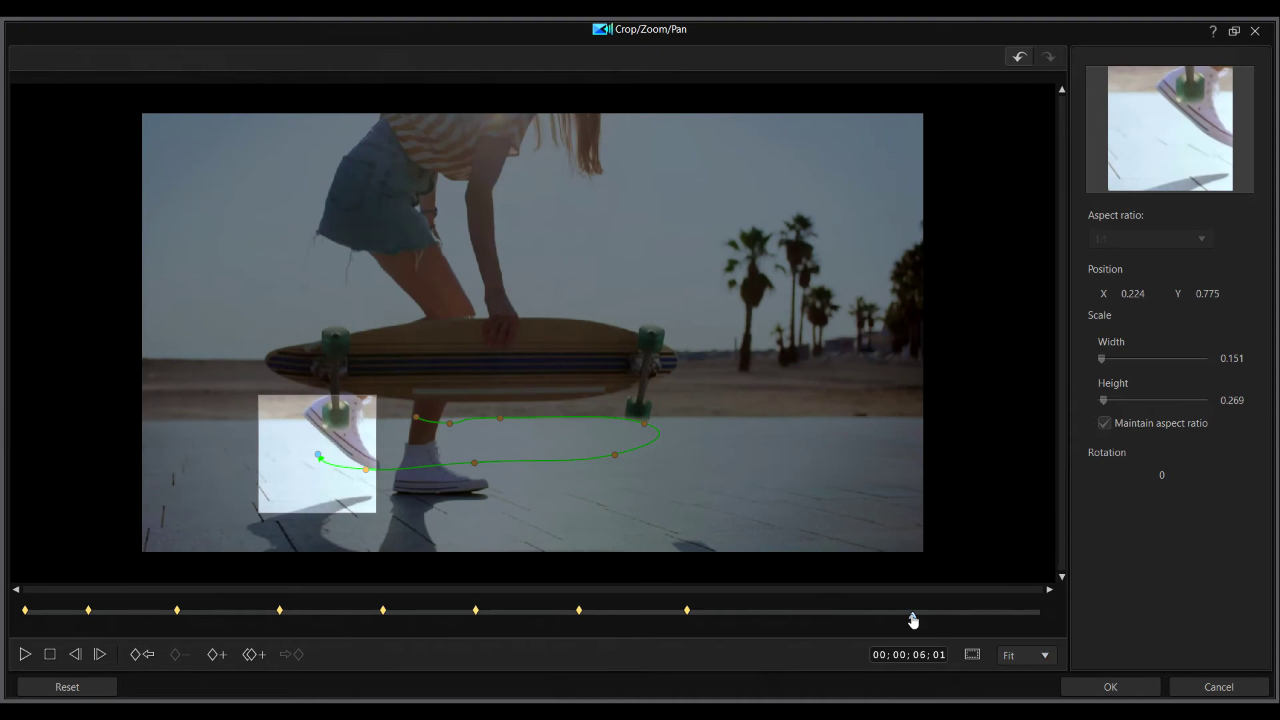
{"action": "left_click_drag", "start_coordinate": [913, 620], "coordinate": [487, 604]}
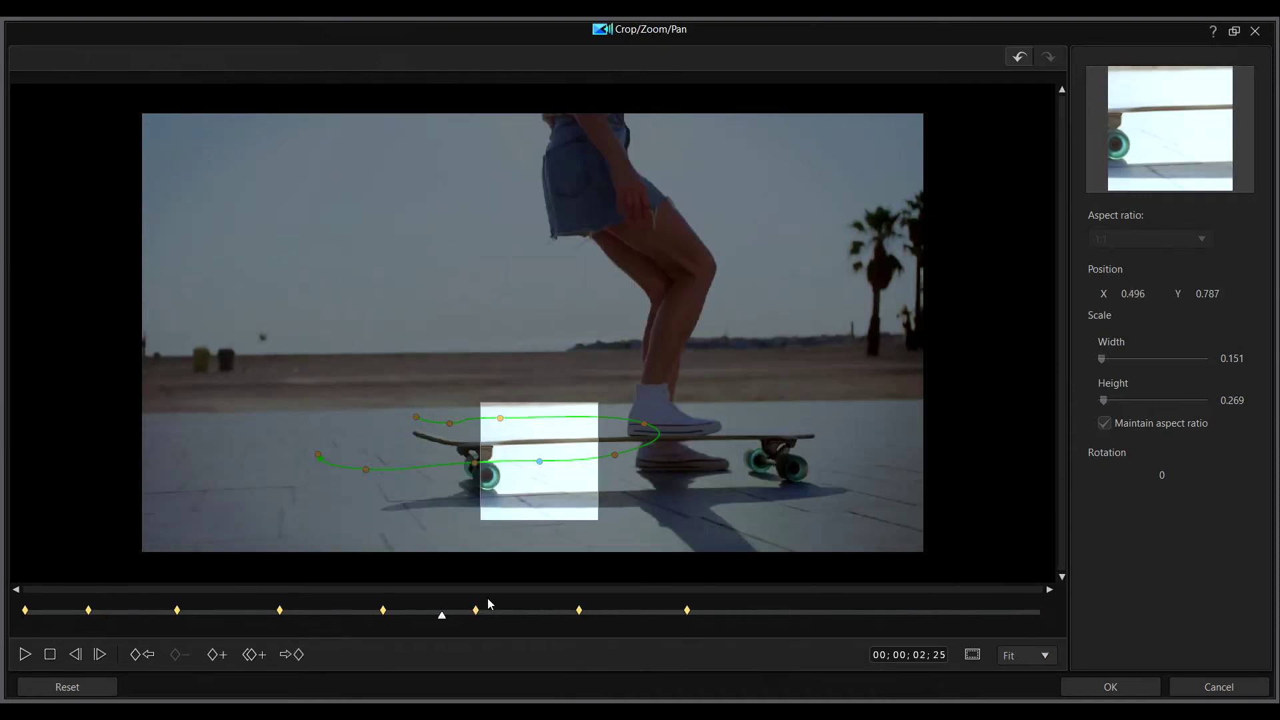
{"action": "left_click", "coordinate": [58, 614]}
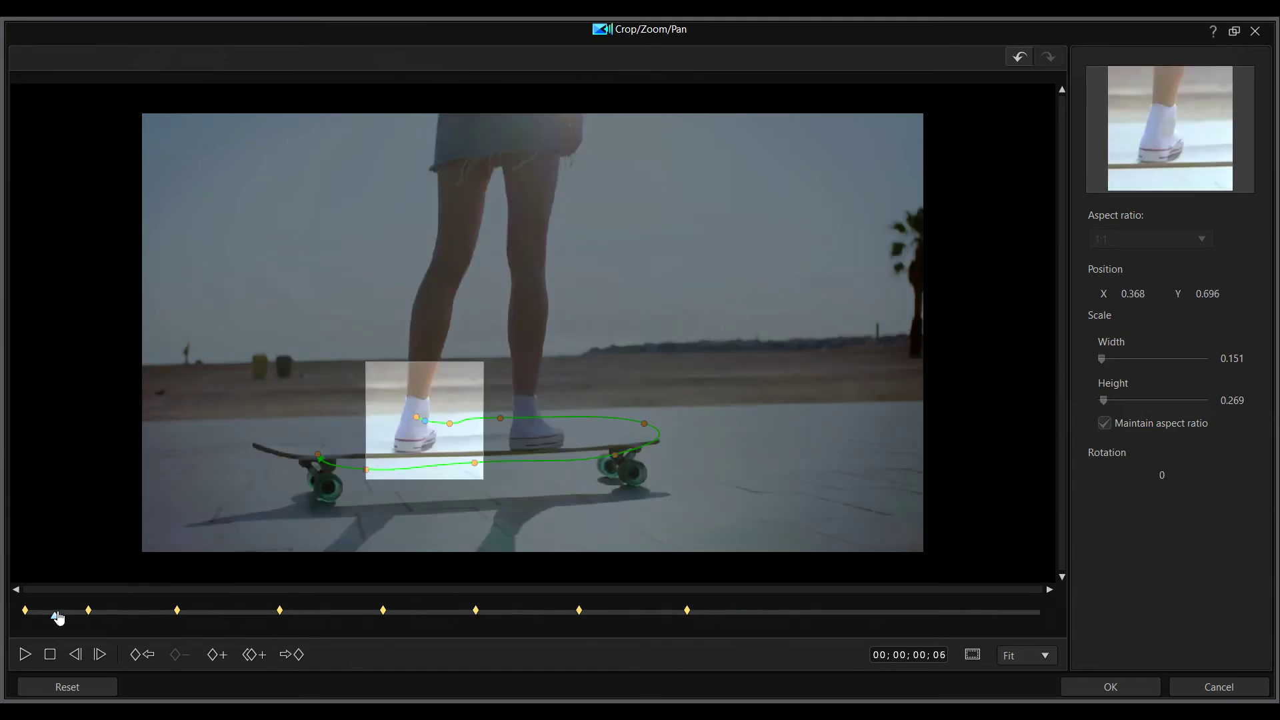
{"action": "left_click", "coordinate": [88, 613]}
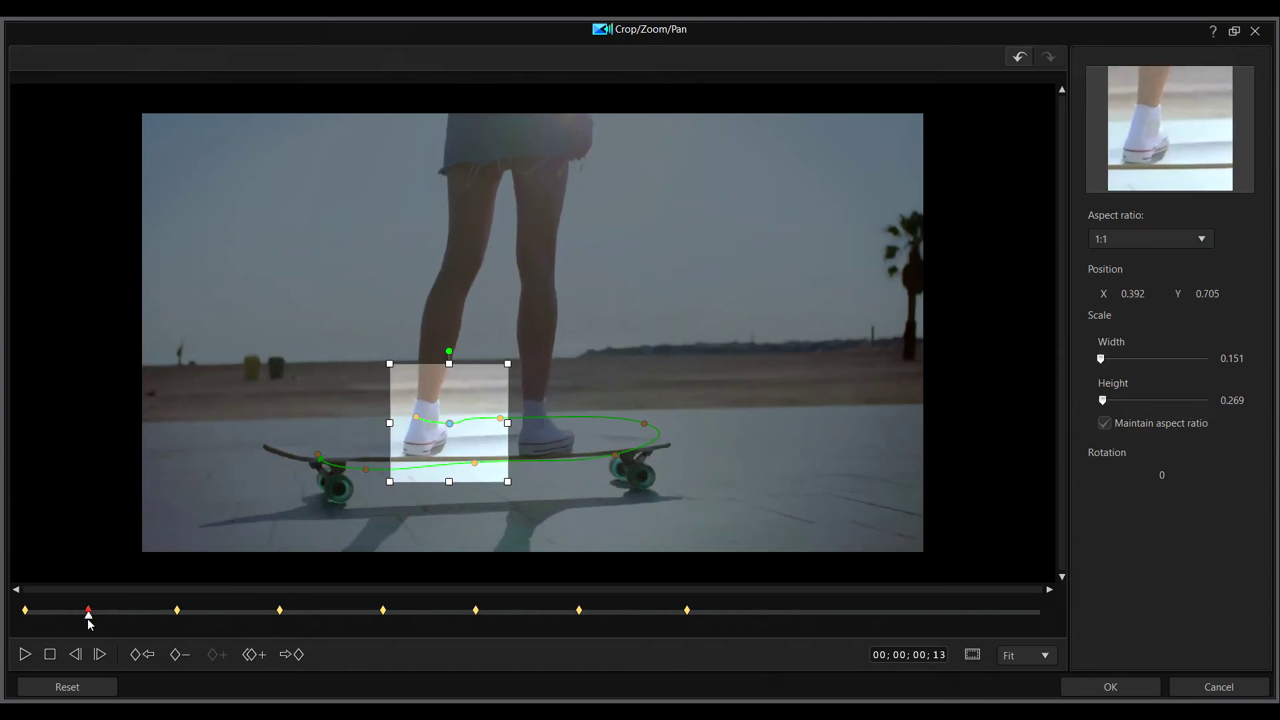
{"action": "left_click", "coordinate": [125, 619]}
{"action": "left_click_drag", "start_coordinate": [46, 623], "coordinate": [555, 619]}
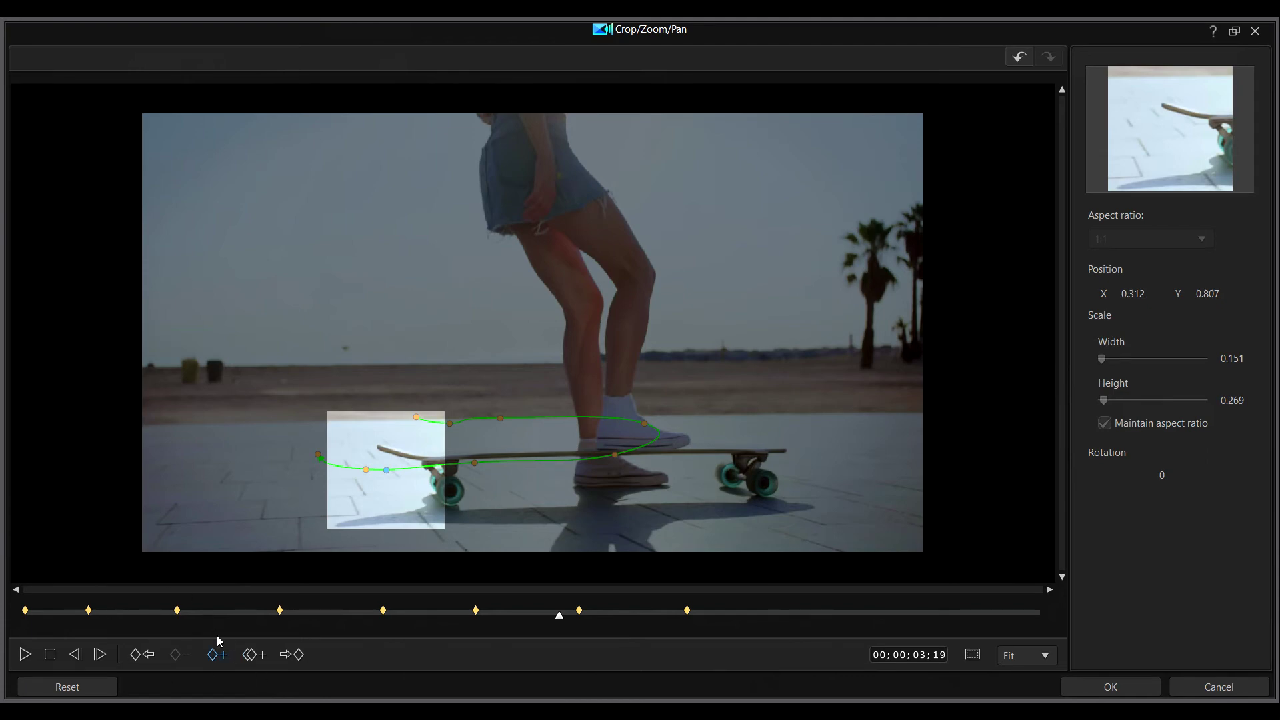
Try moving the third crop keyframe earlier to 00;00;00;29, undo the move and close Crop/Zoom/Pan.
{"action": "left_click_drag", "start_coordinate": [177, 619], "coordinate": [168, 619]}
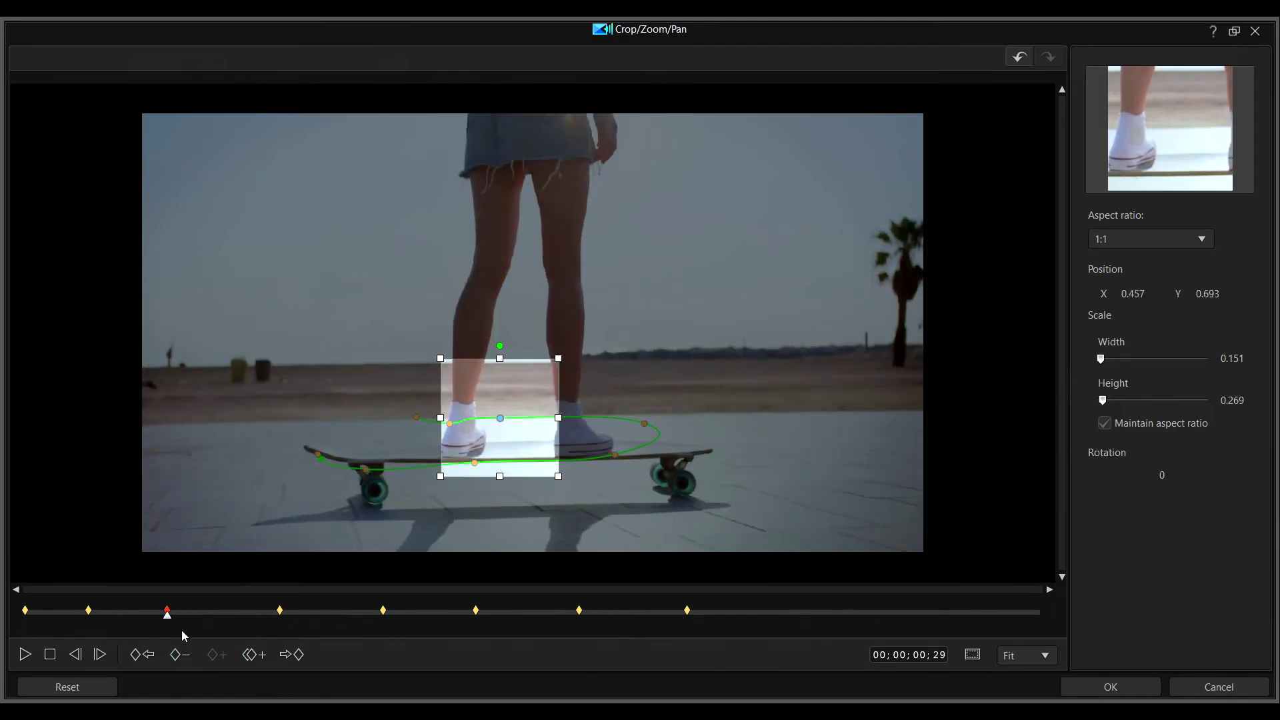
{"action": "key", "text": "ctrl+z"}
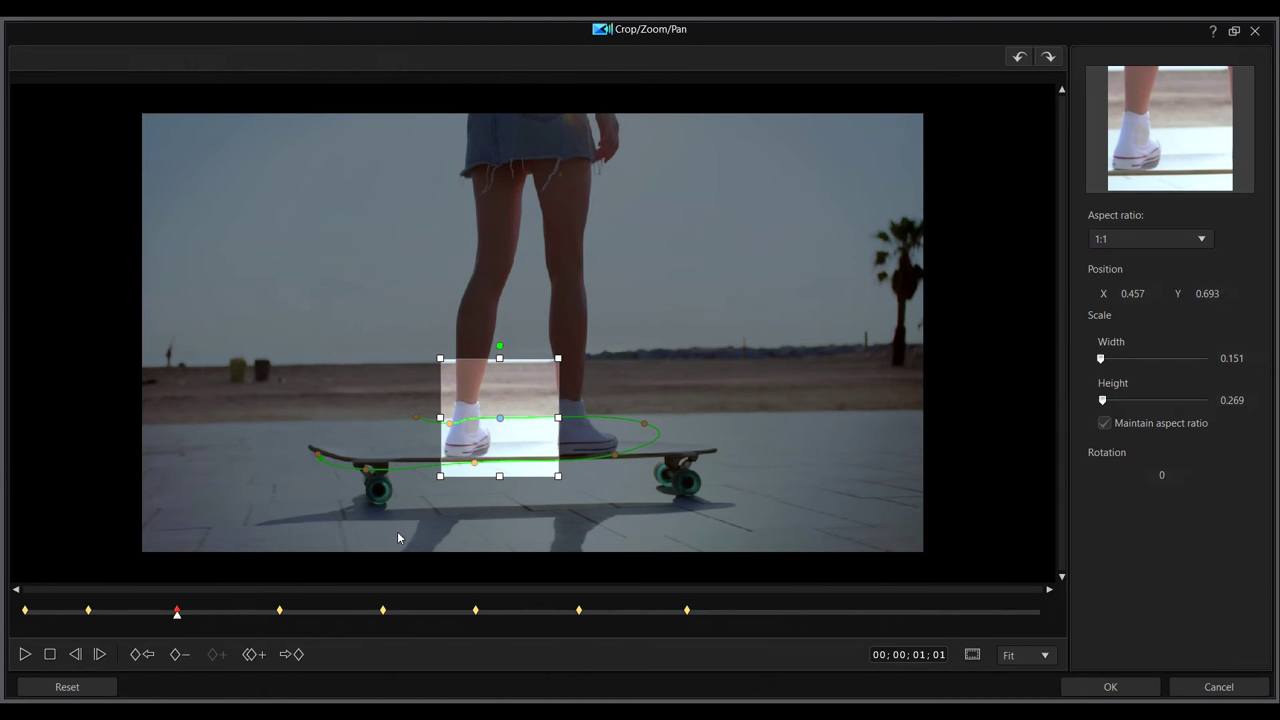
{"action": "left_click", "coordinate": [1157, 685]}
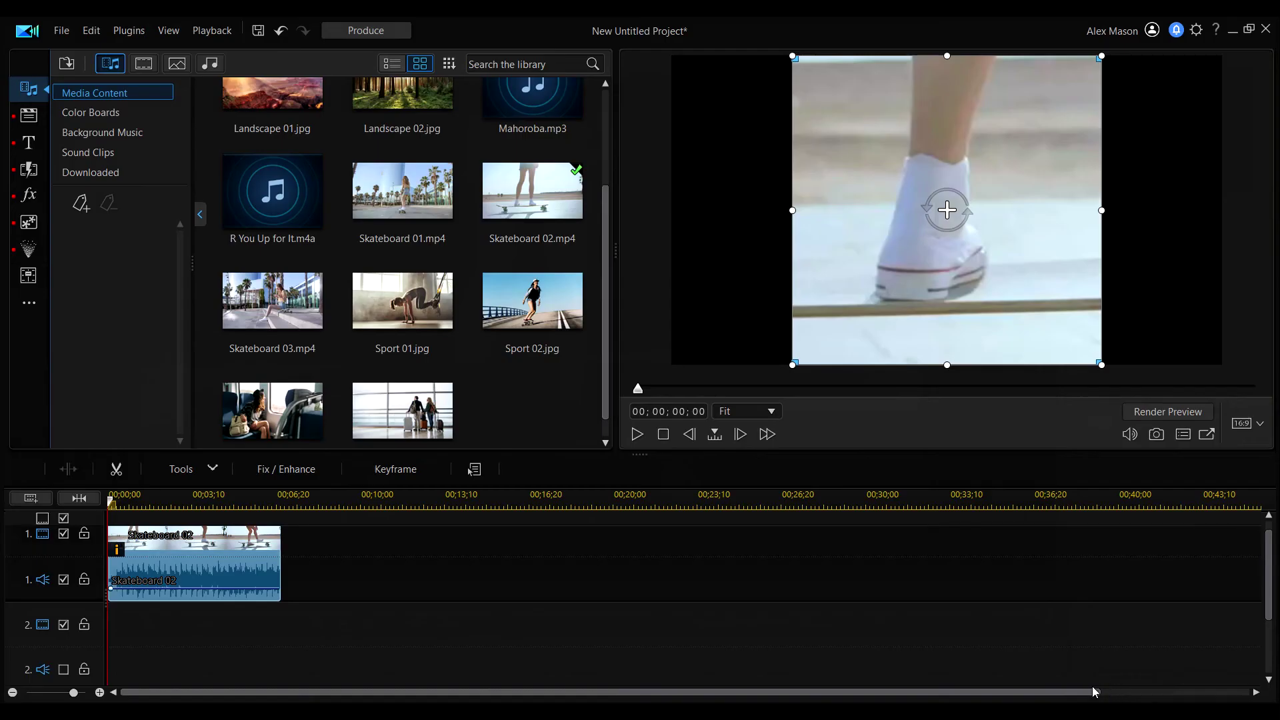
Split the Skateboard 02 clip at 00;00;03;11 and inspect the first half's keyframes in Crop/Zoom/Pan.
{"action": "left_click", "coordinate": [68, 469]}
{"action": "key", "text": "ctrl+z"}
{"action": "left_click", "coordinate": [181, 469]}
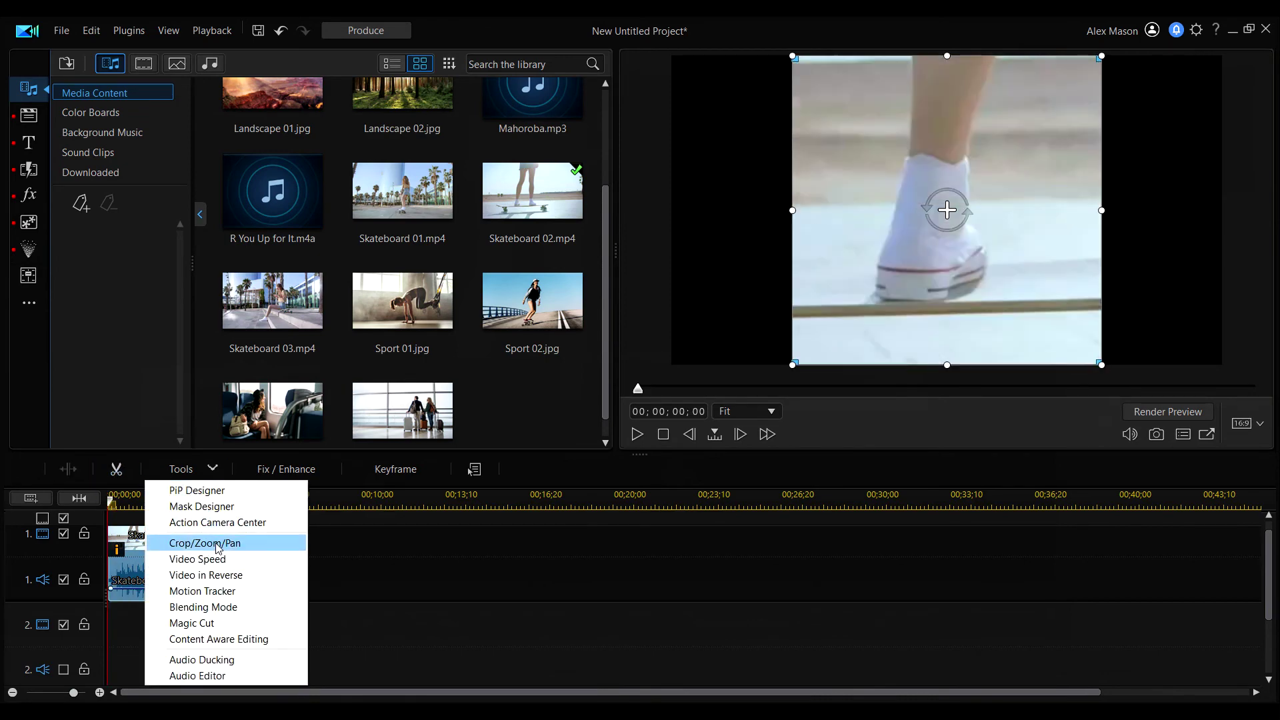
{"action": "left_click", "coordinate": [291, 536]}
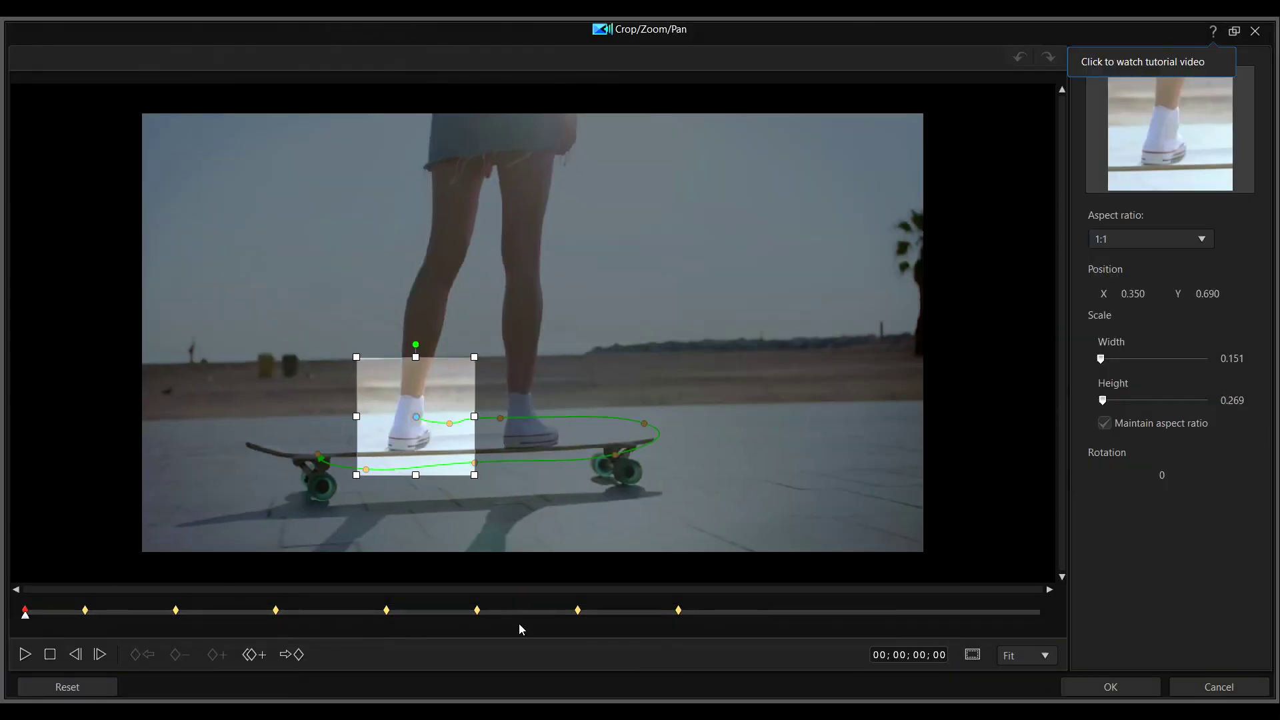
{"action": "left_click", "coordinate": [1136, 694]}
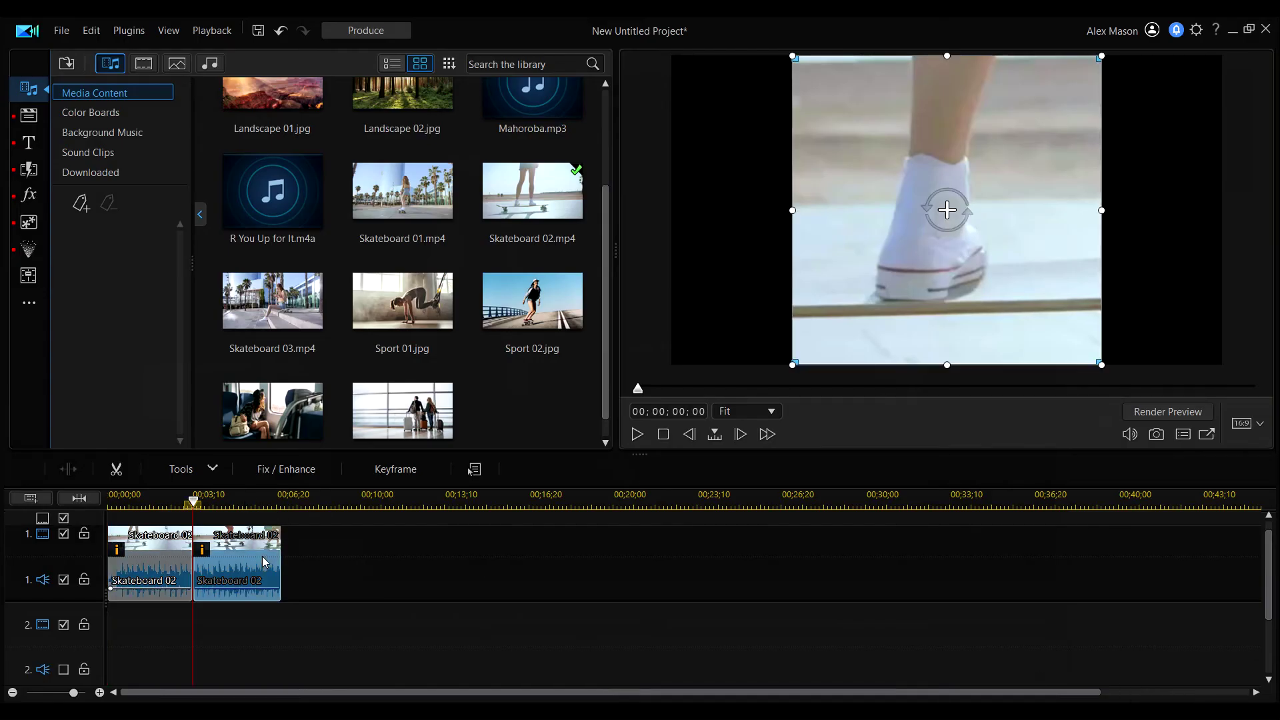
Open the second half of Skateboard 02 in Crop/Zoom/Pan, examine its crop frame around the last keyframe, and cancel.
{"action": "left_click", "coordinate": [181, 468]}
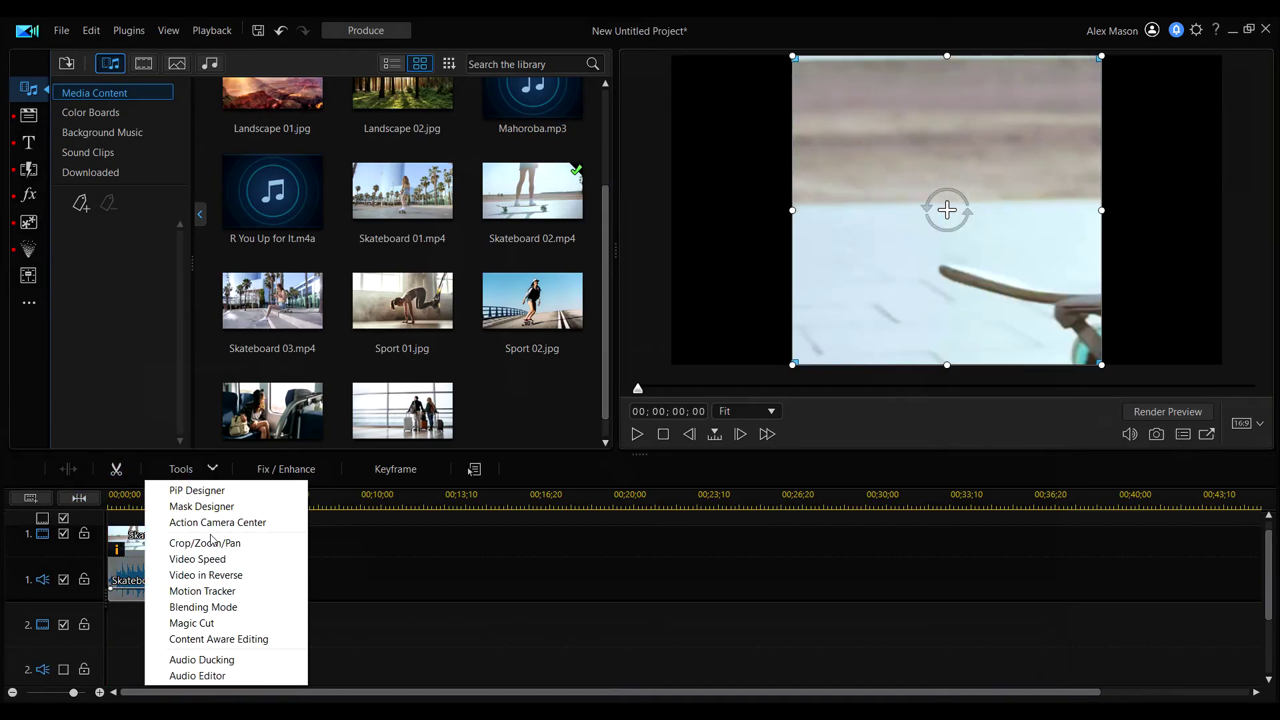
{"action": "left_click", "coordinate": [524, 560]}
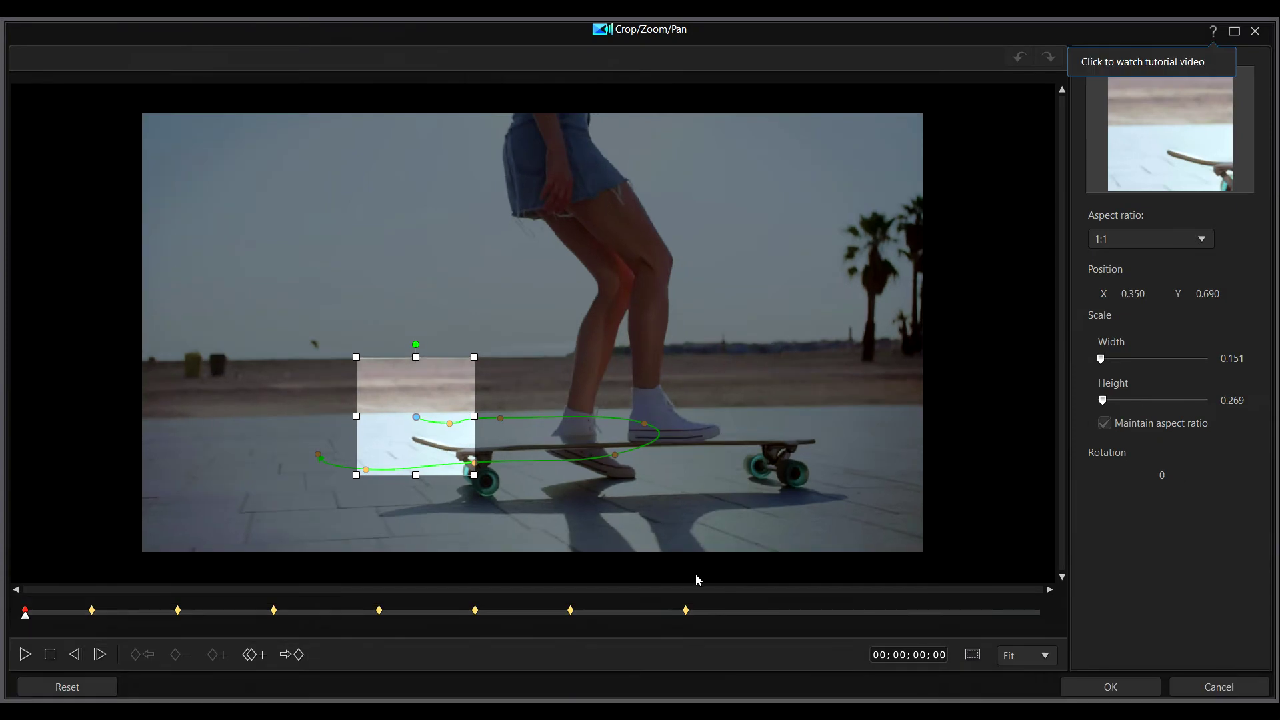
{"action": "left_click", "coordinate": [747, 612]}
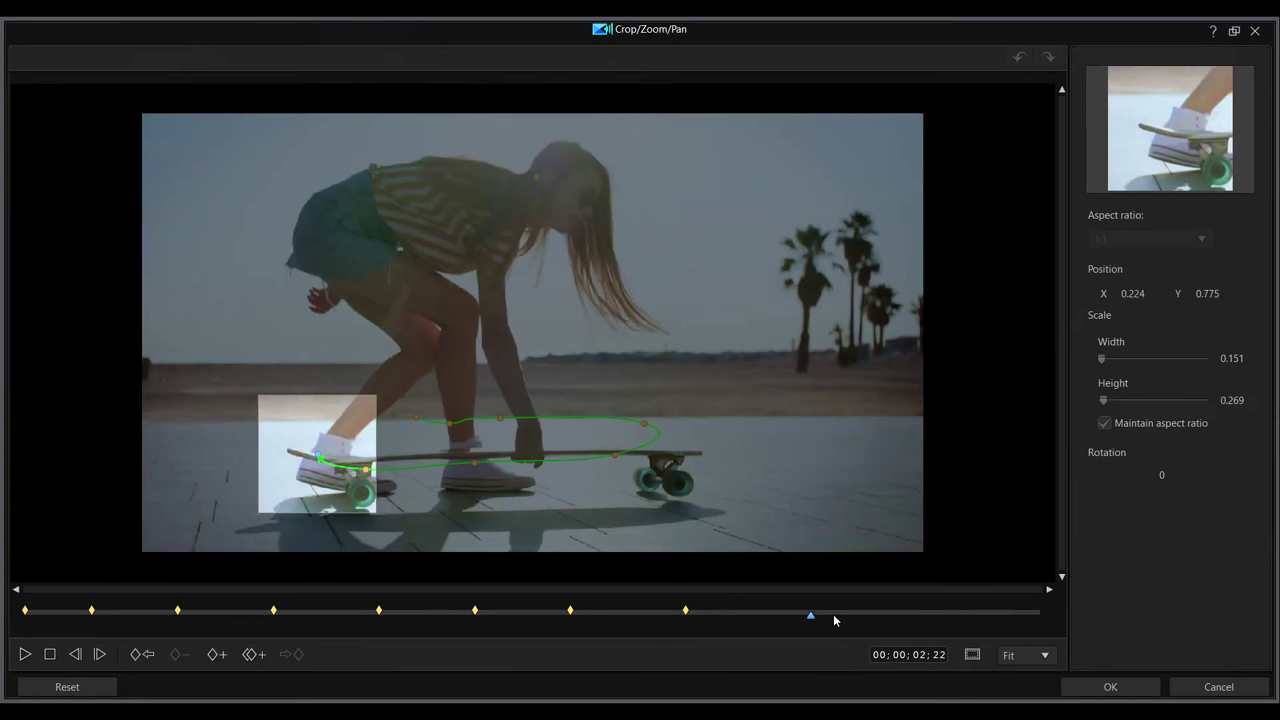
{"action": "key", "text": "Left"}
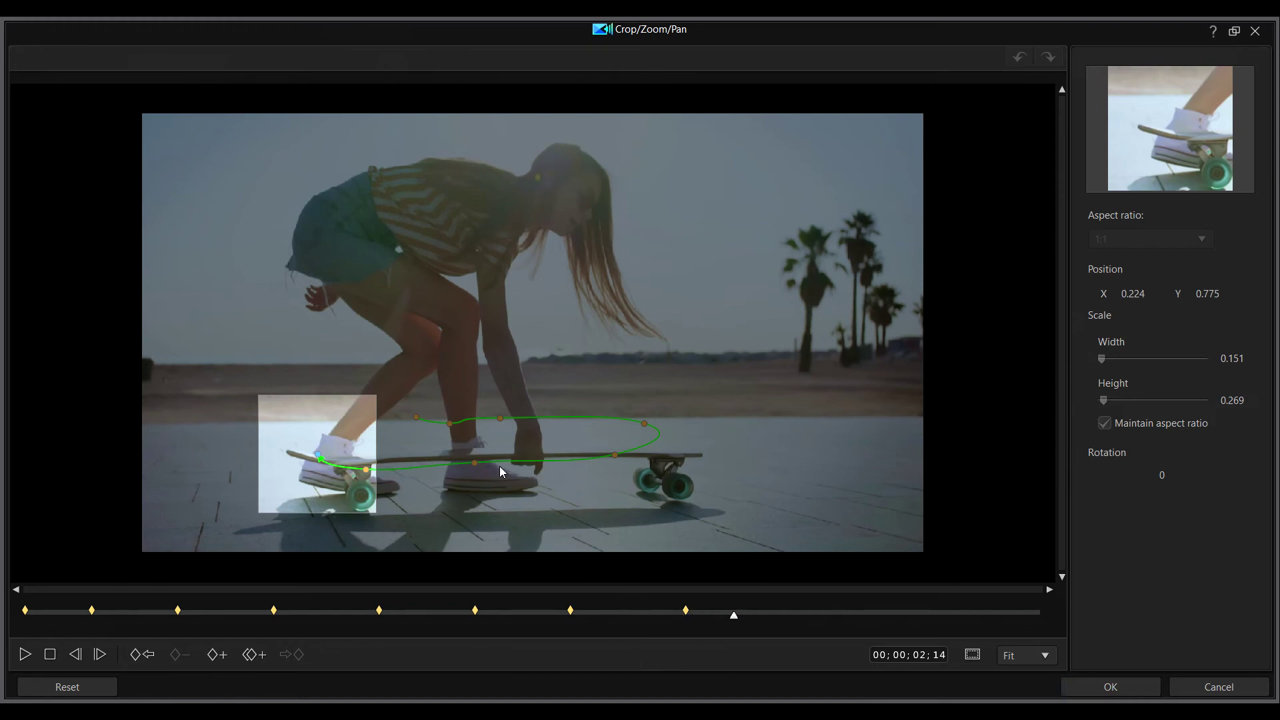
{"action": "left_click", "coordinate": [1219, 687]}
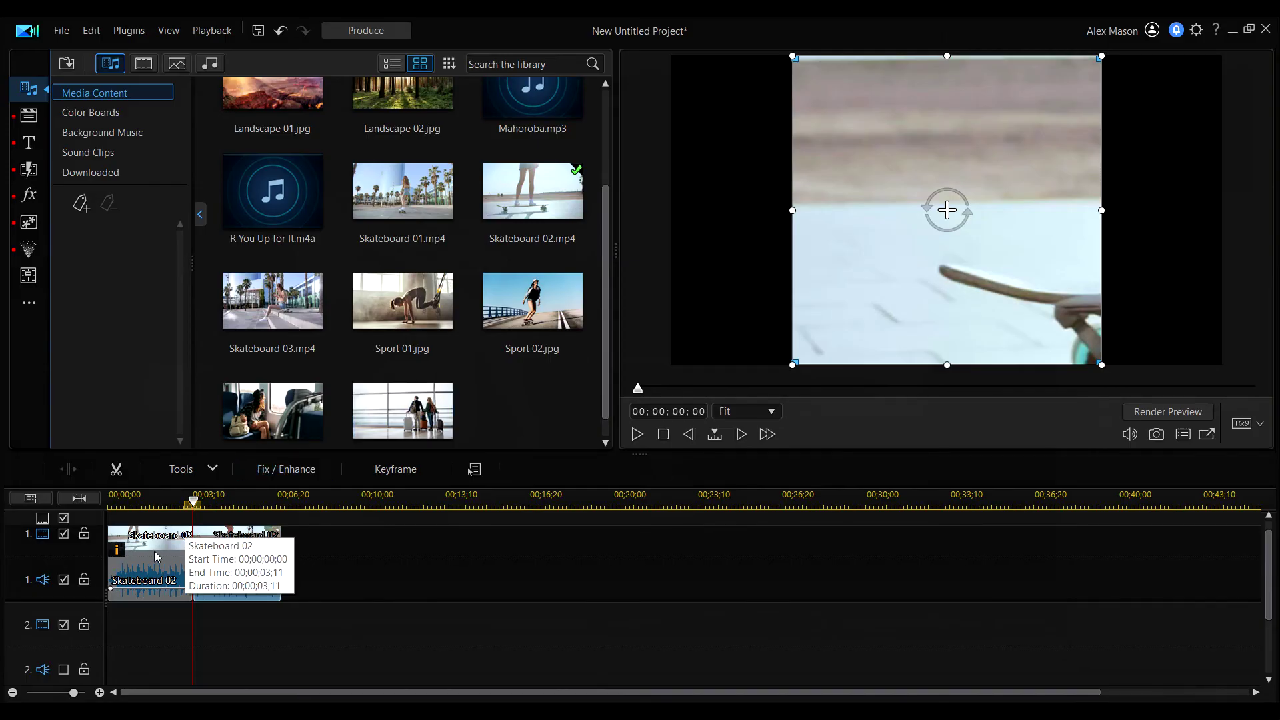
Play the split Skateboard 02 clip from near its start to check the crop movement.
{"action": "left_click", "coordinate": [222, 560]}
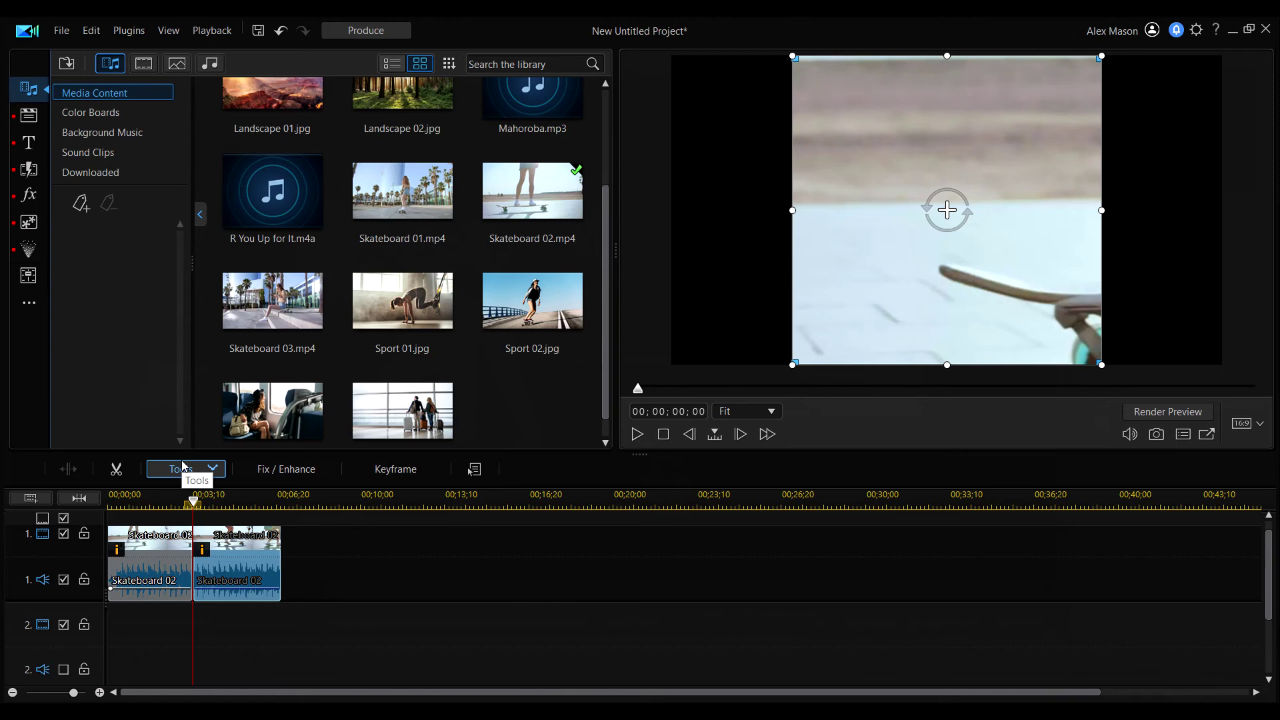
{"action": "left_click", "coordinate": [634, 433]}
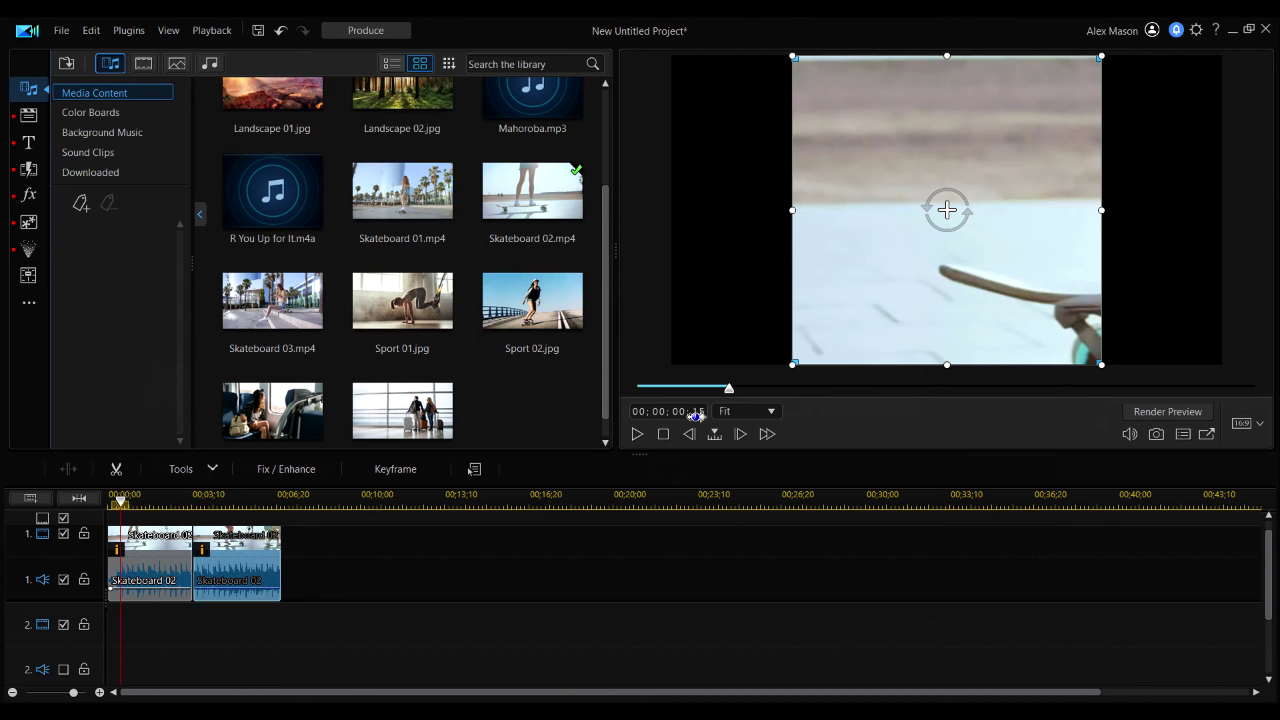
{"action": "left_click", "coordinate": [638, 435]}
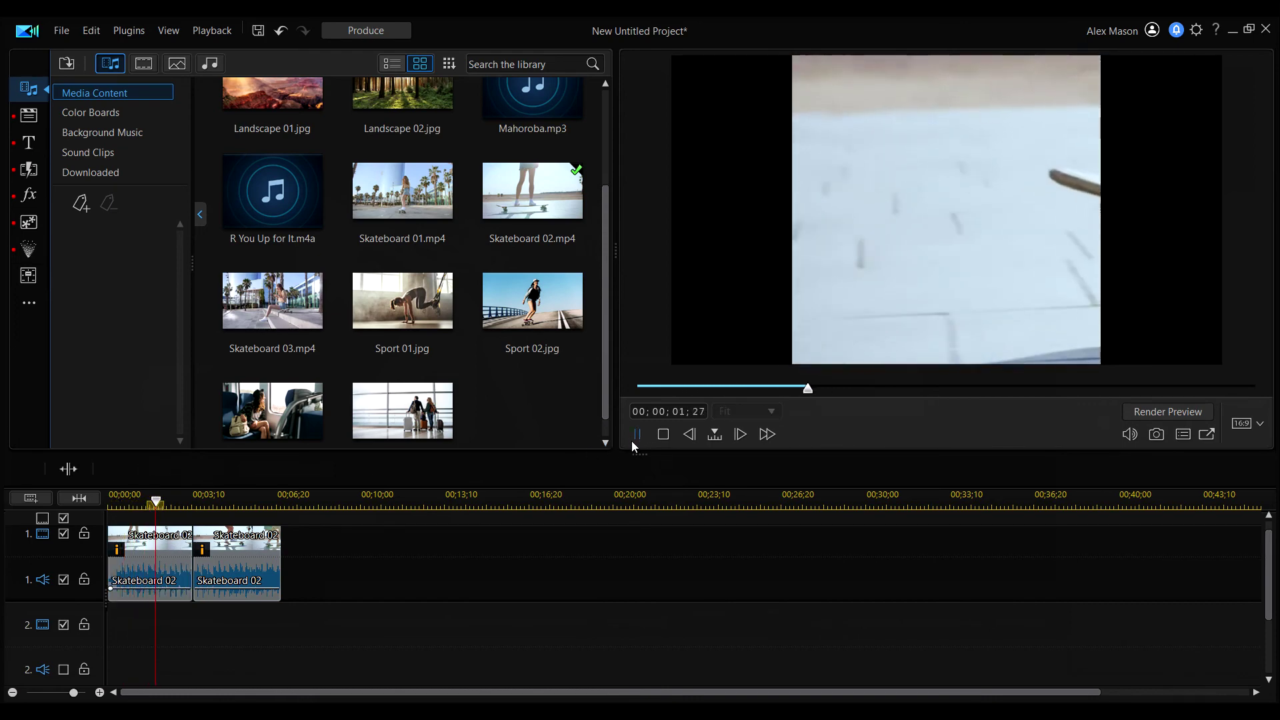
{"action": "left_click", "coordinate": [222, 578]}
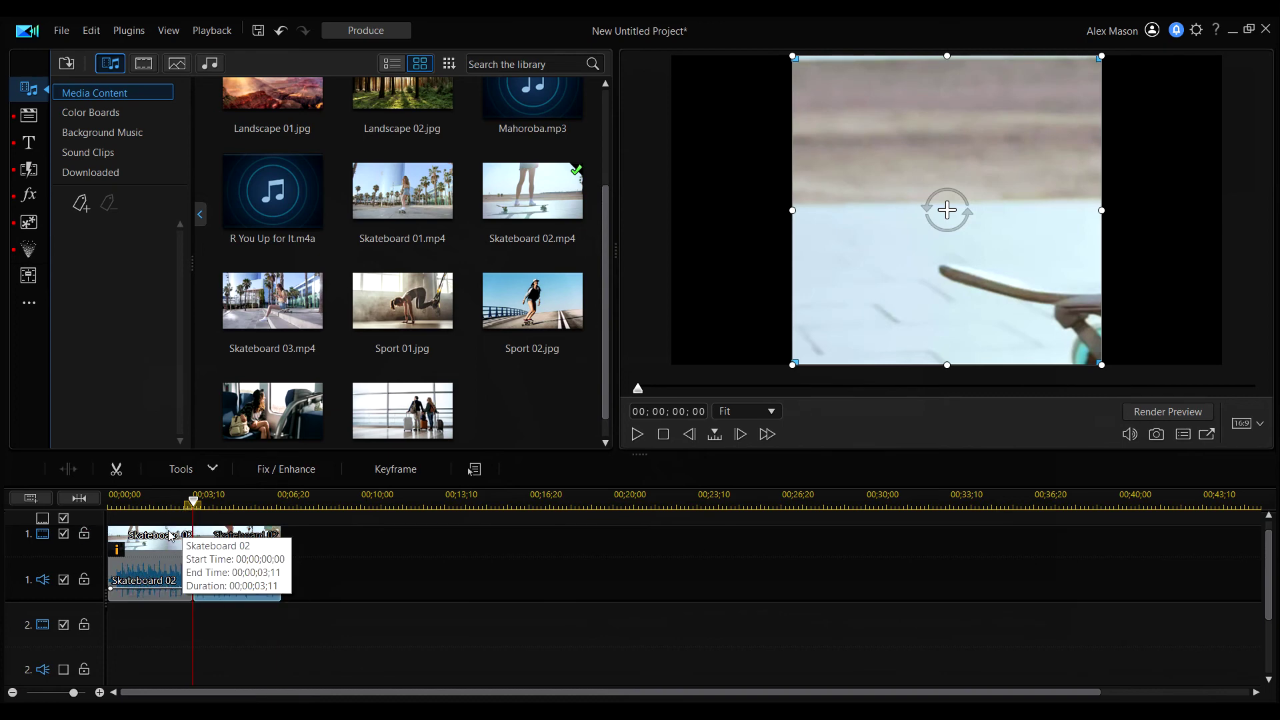
Scrub the timeline across both halves of Skateboard 02 to compare their crop framing.
{"action": "left_click", "coordinate": [143, 560]}
{"action": "left_click", "coordinate": [160, 507]}
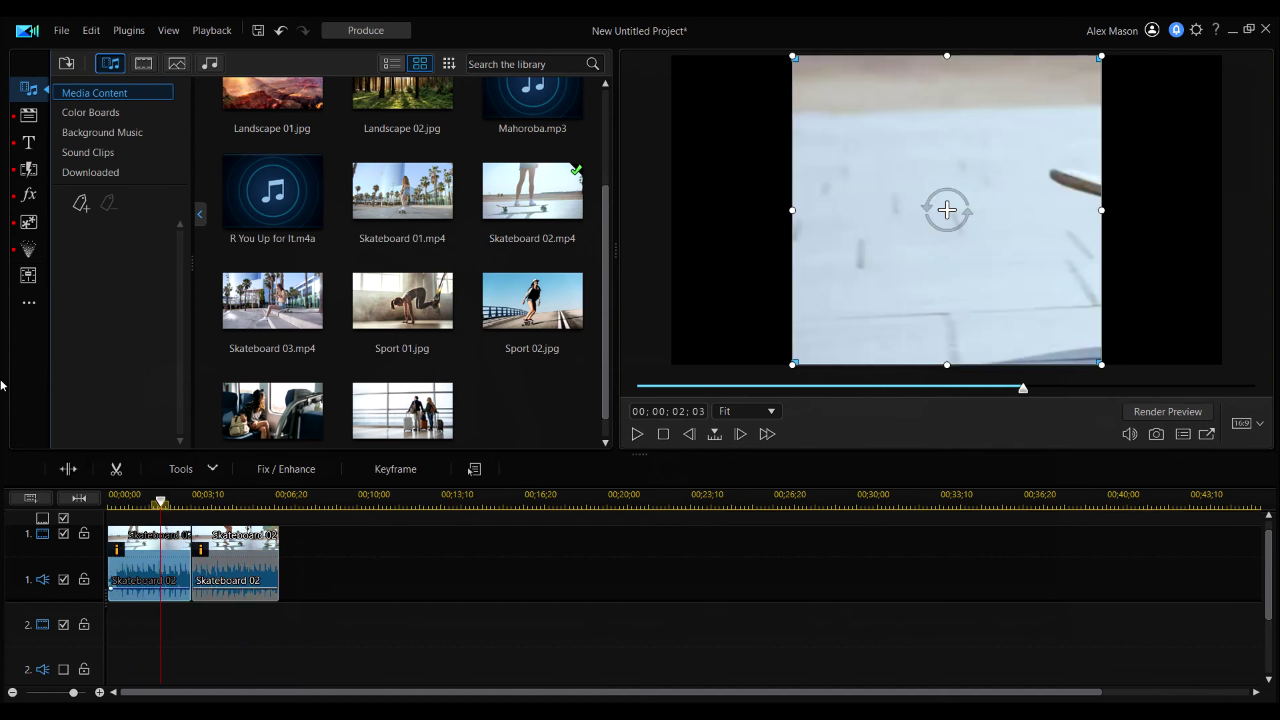
{"action": "left_click", "coordinate": [243, 505]}
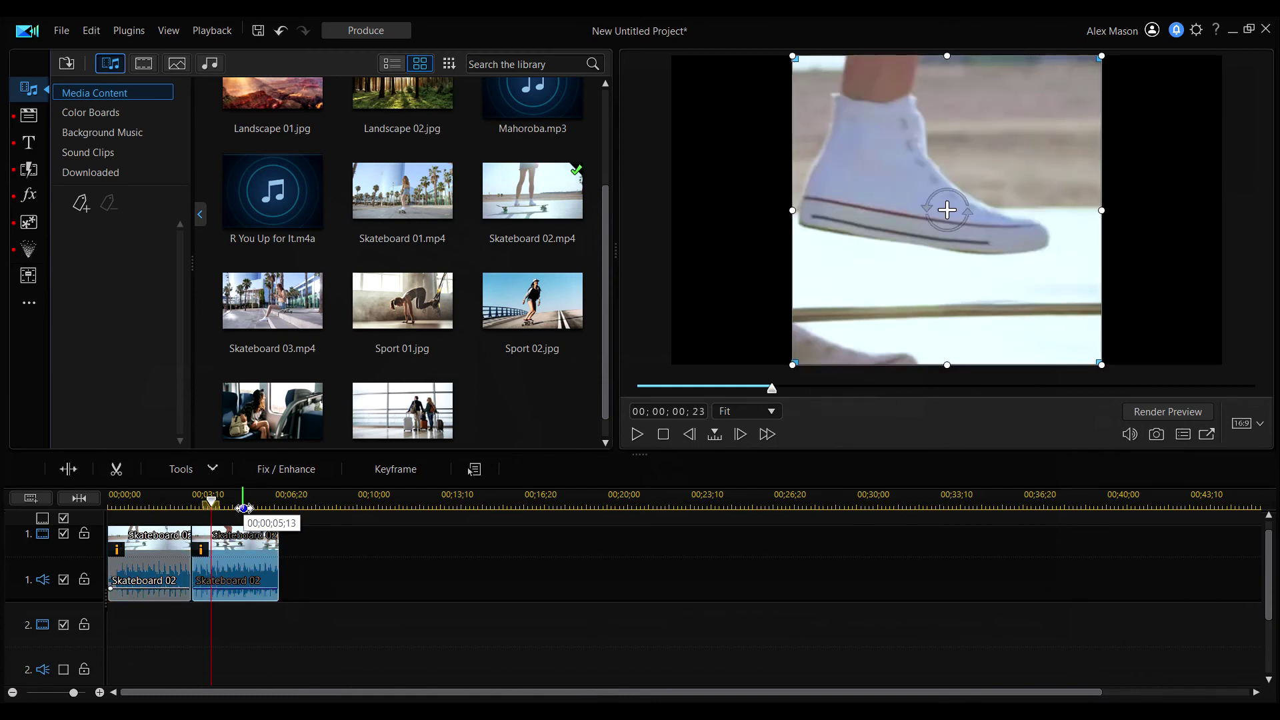
{"action": "left_click_drag", "start_coordinate": [179, 497], "coordinate": [310, 497]}
{"action": "left_click", "coordinate": [152, 504]}
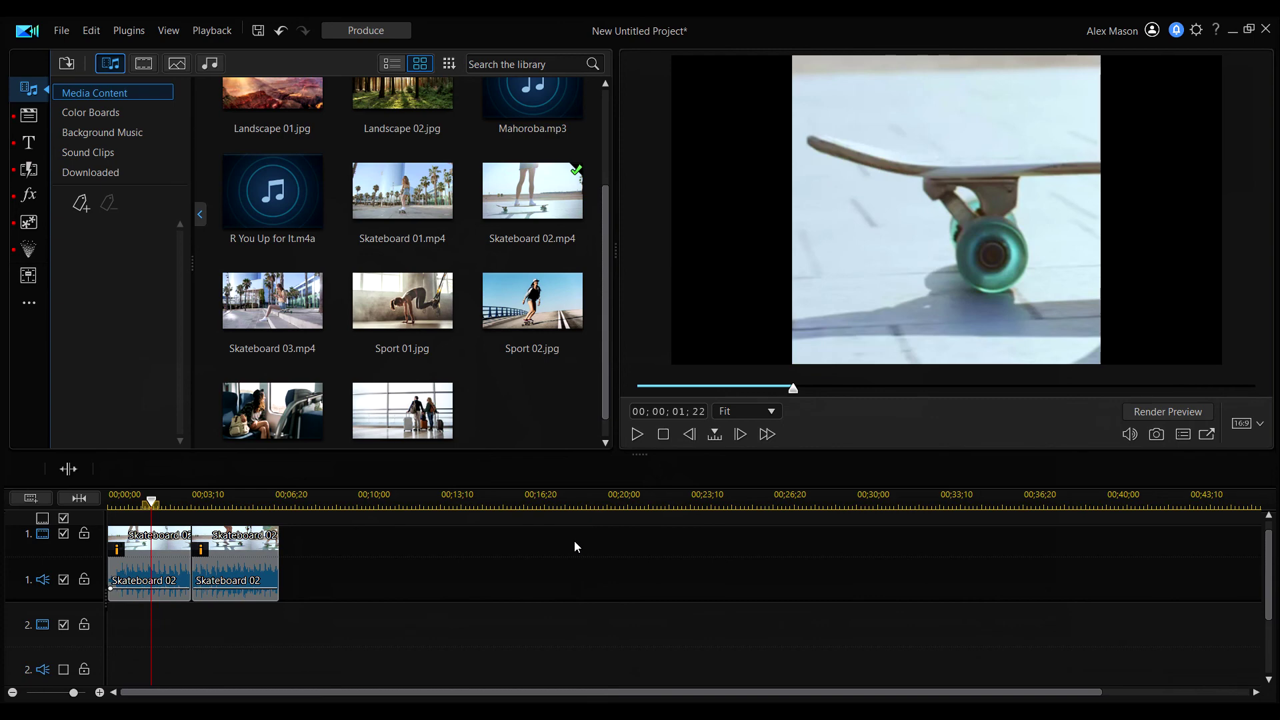
Split the second Skateboard 02 segment at 00;00;05;04 on the timeline.
{"action": "left_click", "coordinate": [235, 563]}
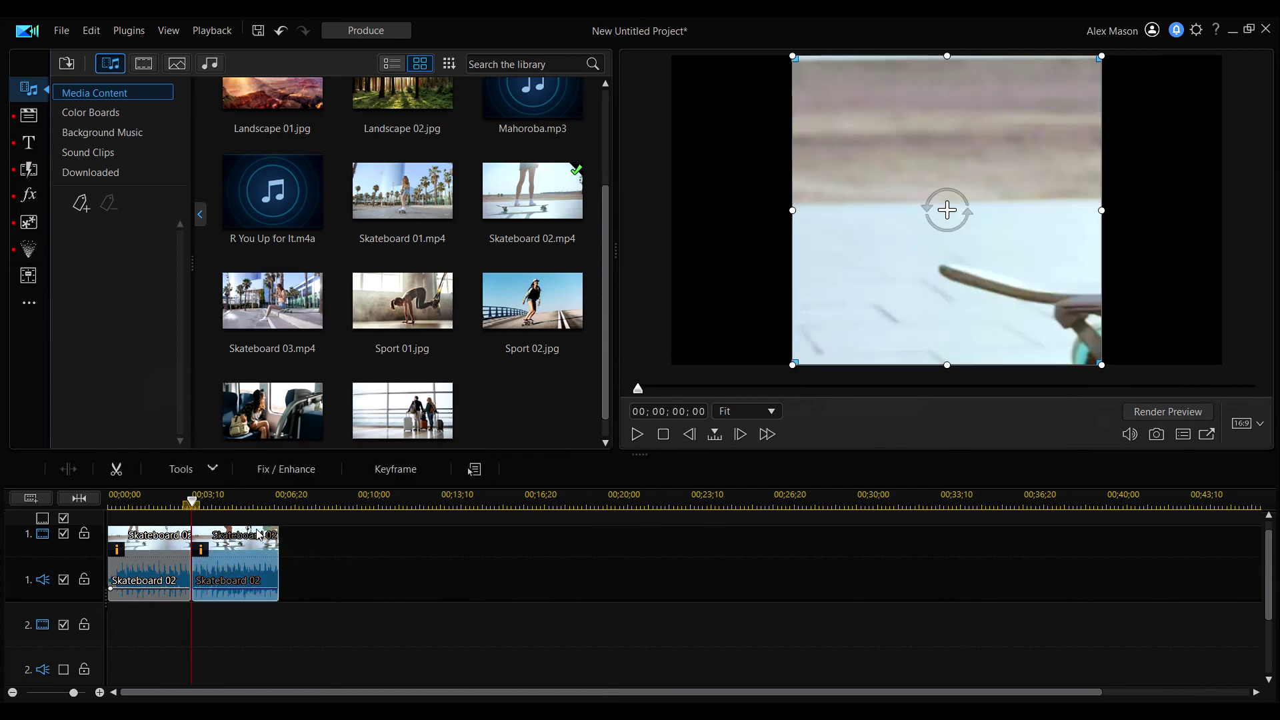
{"action": "left_click", "coordinate": [234, 501]}
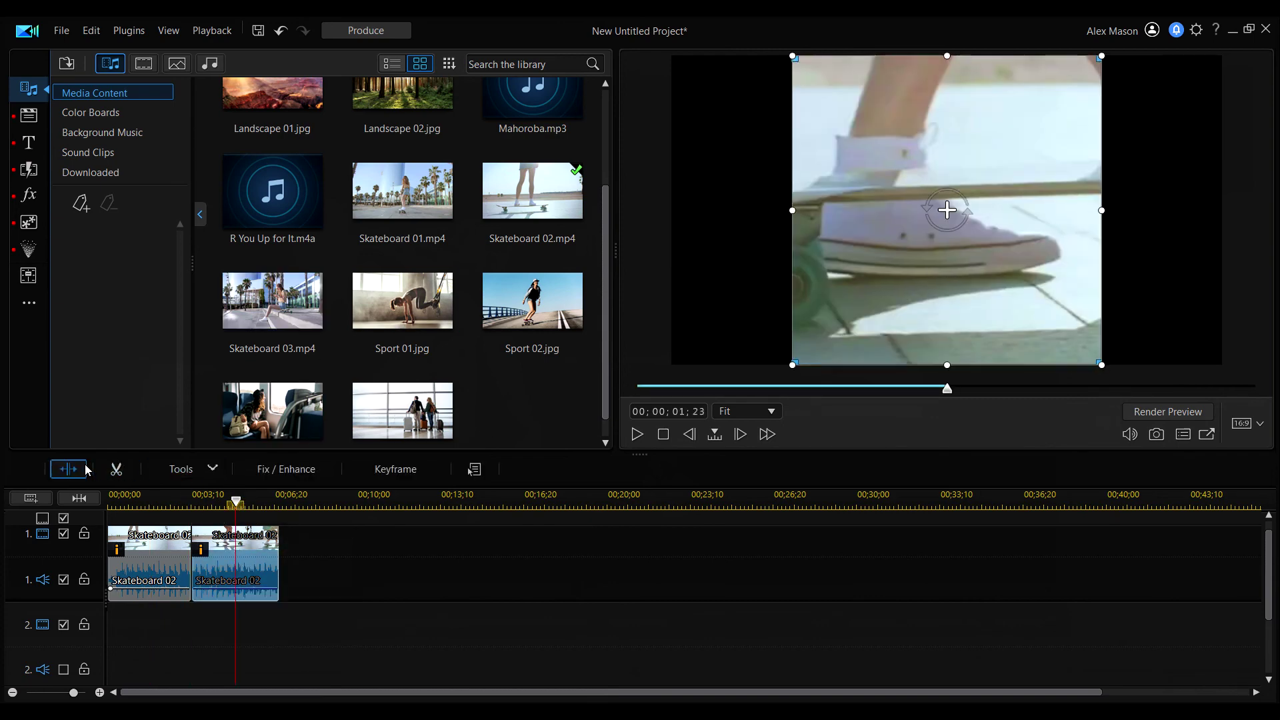
{"action": "left_click", "coordinate": [68, 468]}
Split the first Skateboard 02 segment at 00;00;01;20.
{"action": "left_click", "coordinate": [226, 543]}
{"action": "left_click", "coordinate": [149, 502]}
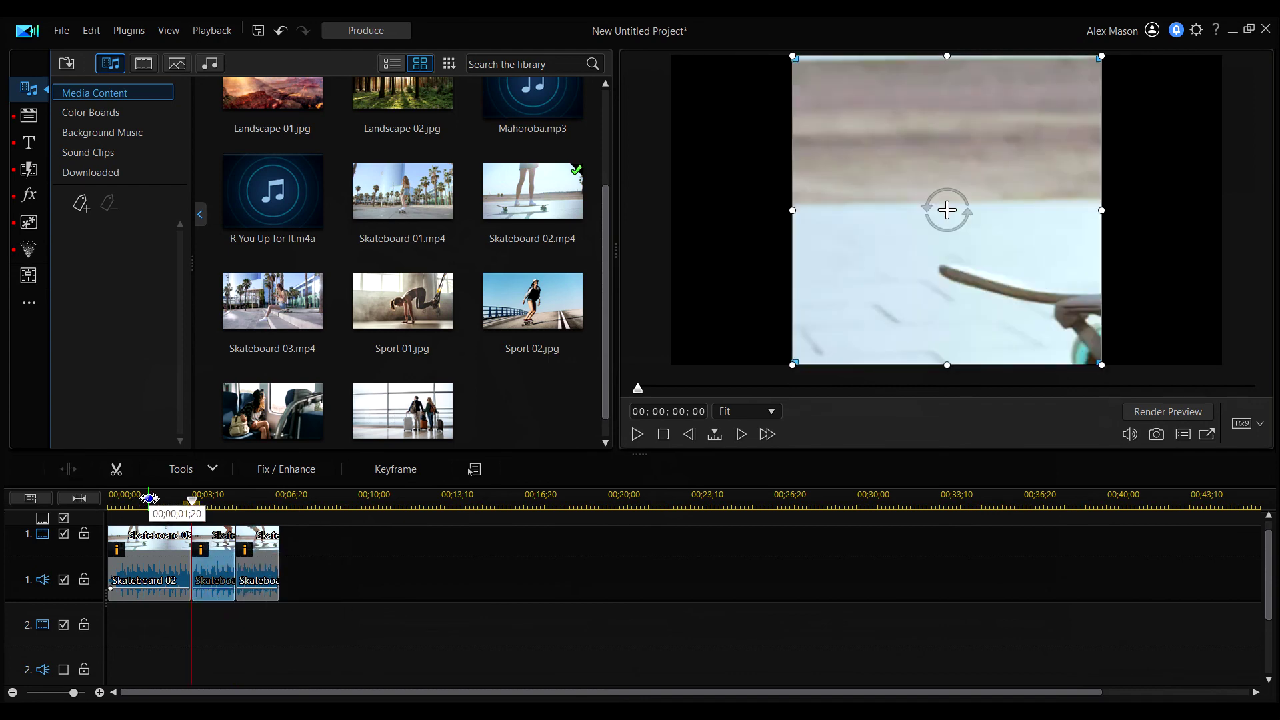
{"action": "left_click", "coordinate": [68, 469]}
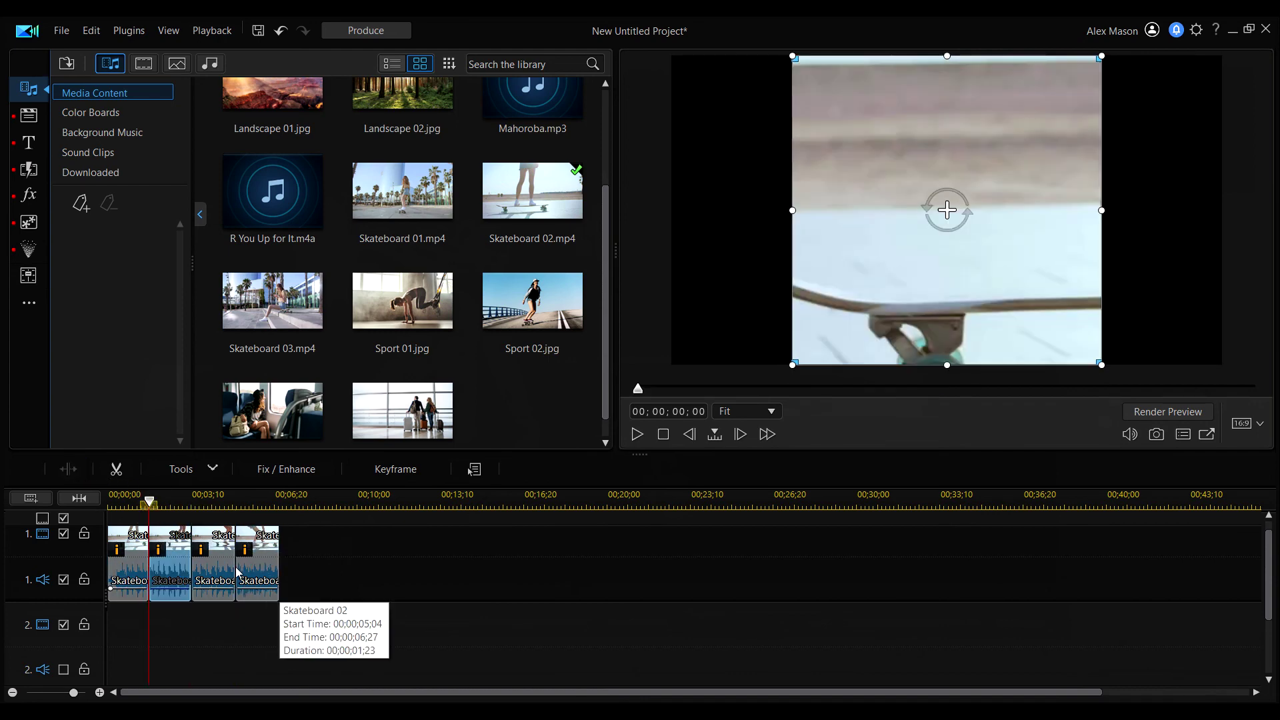
Select all four Skateboard 02 segments on track 1 together by drawing a selection box around them.
{"action": "left_click", "coordinate": [315, 660]}
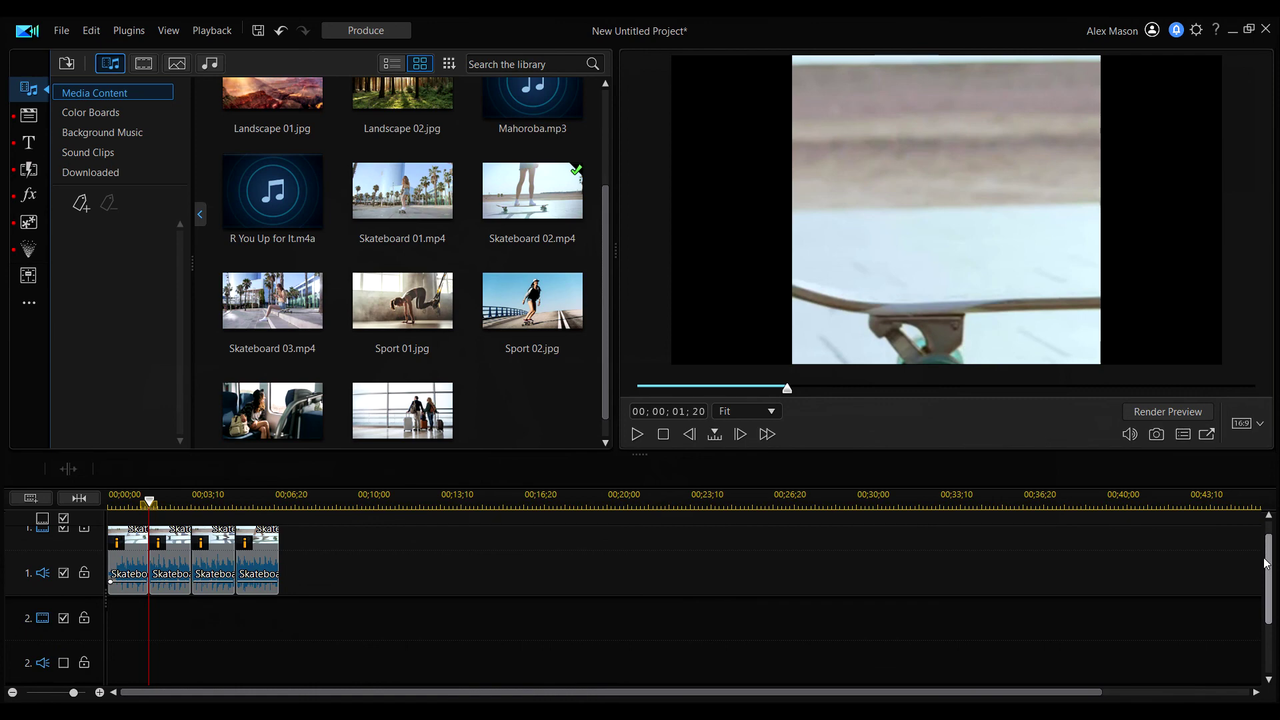
{"action": "scroll", "coordinate": [1271, 566], "scroll_direction": "up", "scroll_amount": 1}
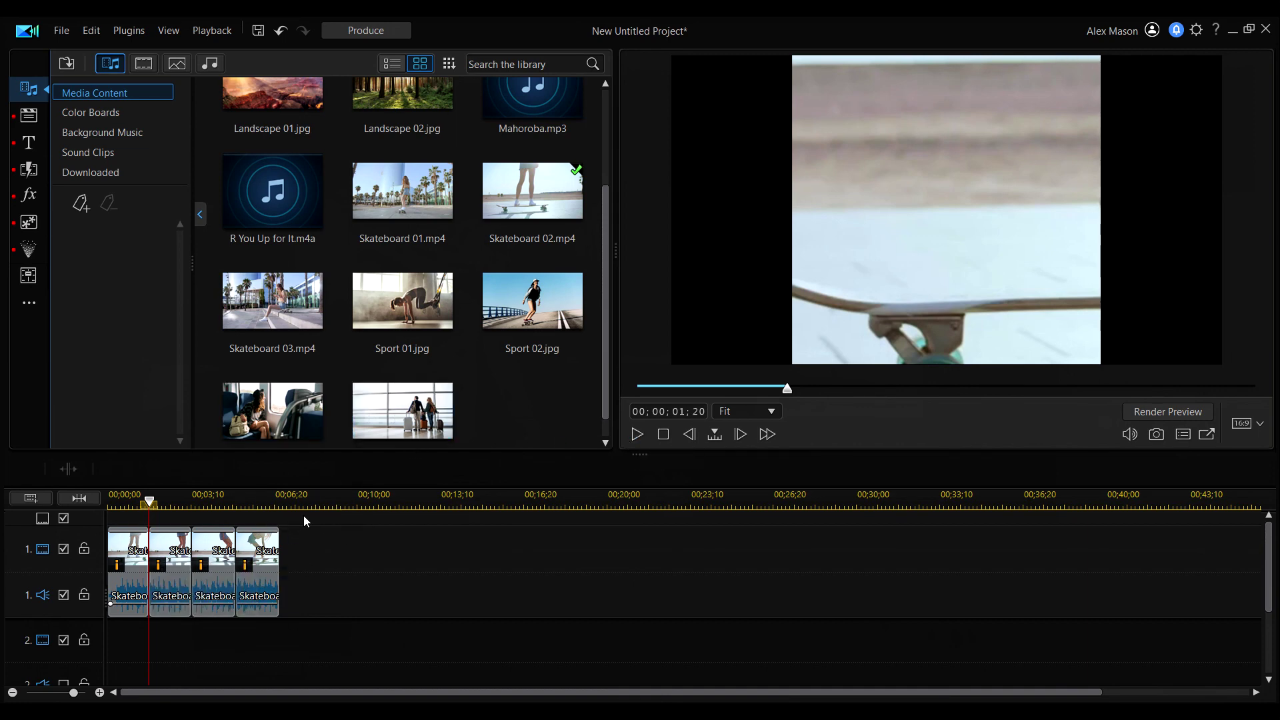
{"action": "left_click_drag", "start_coordinate": [465, 530], "coordinate": [113, 573]}
{"action": "scroll", "coordinate": [1270, 598], "scroll_direction": "up", "scroll_amount": 2}
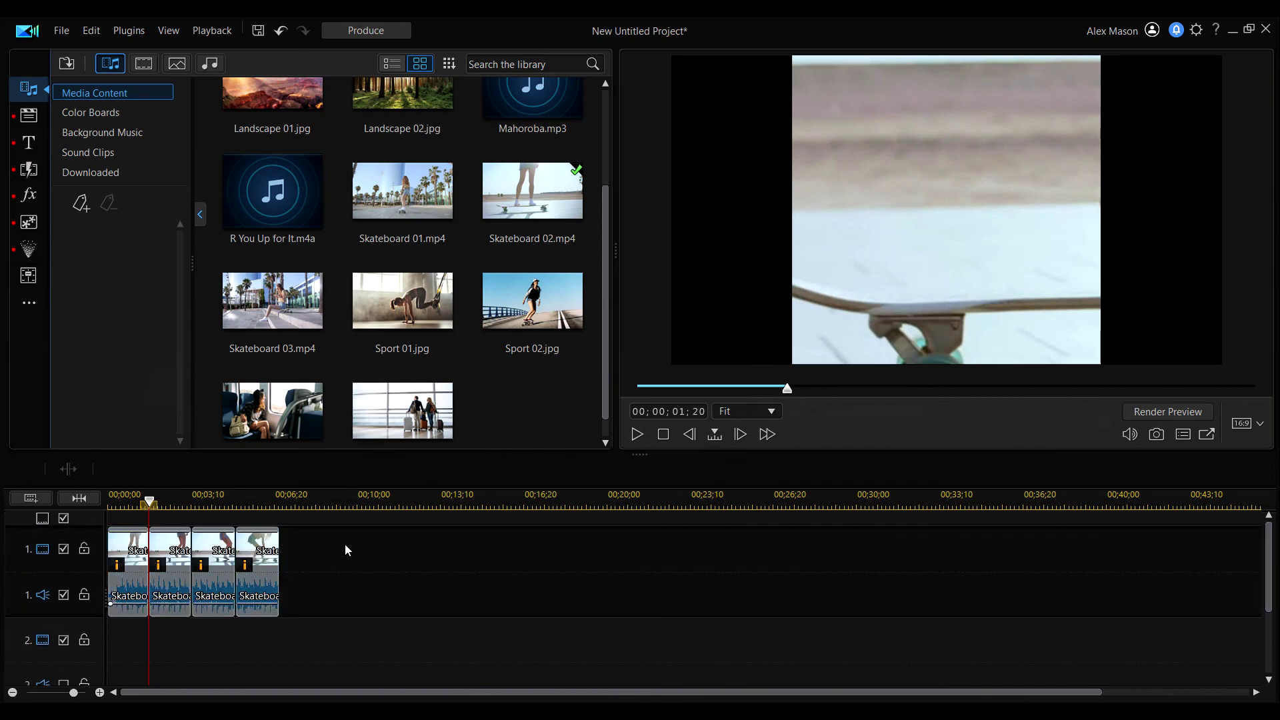
{"action": "scroll", "coordinate": [134, 659], "scroll_direction": "down", "scroll_amount": 1}
{"action": "left_click_drag", "start_coordinate": [364, 550], "coordinate": [144, 659]}
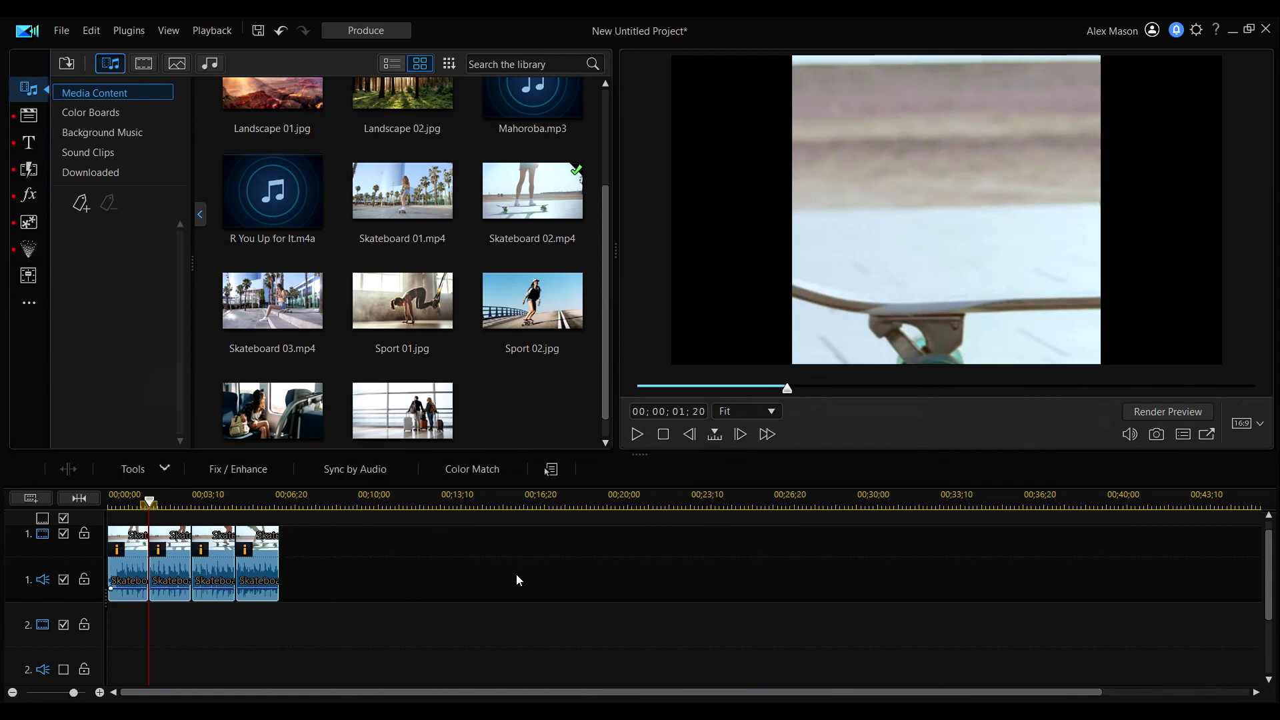
{"action": "left_click_drag", "start_coordinate": [314, 555], "coordinate": [73, 542]}
{"action": "left_click", "coordinate": [354, 595]}
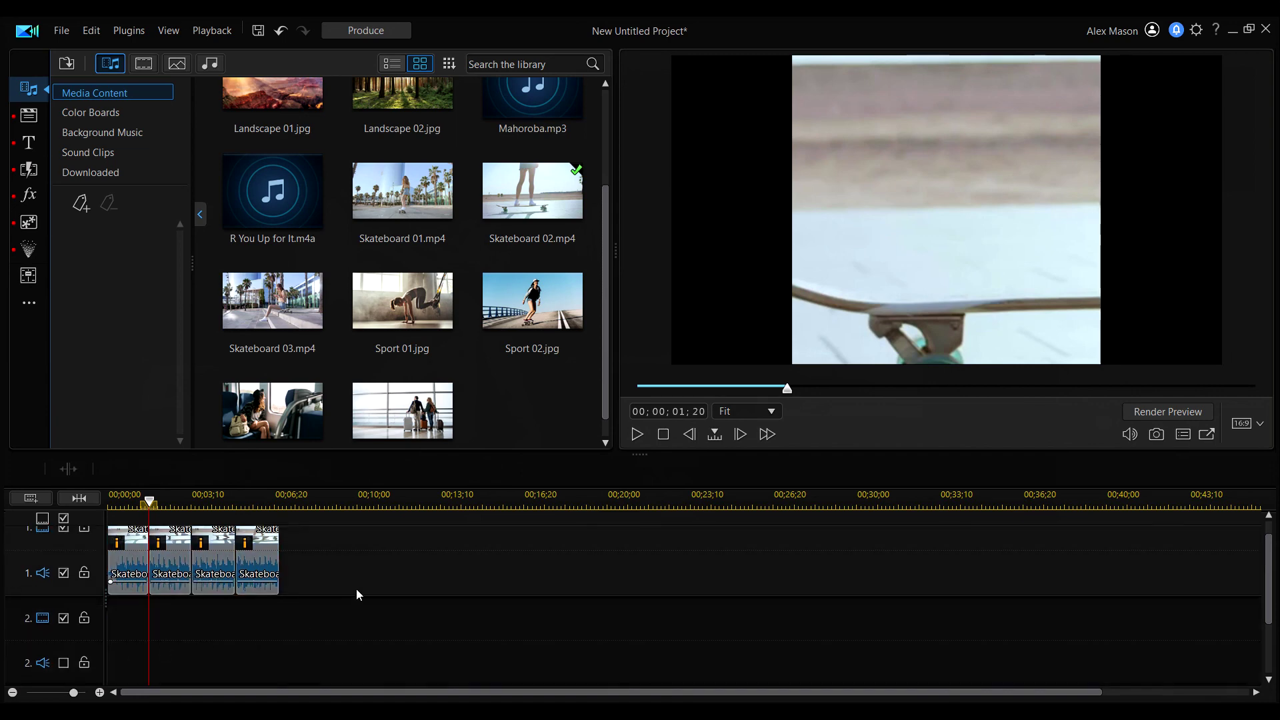
{"action": "left_click_drag", "start_coordinate": [302, 567], "coordinate": [122, 642]}
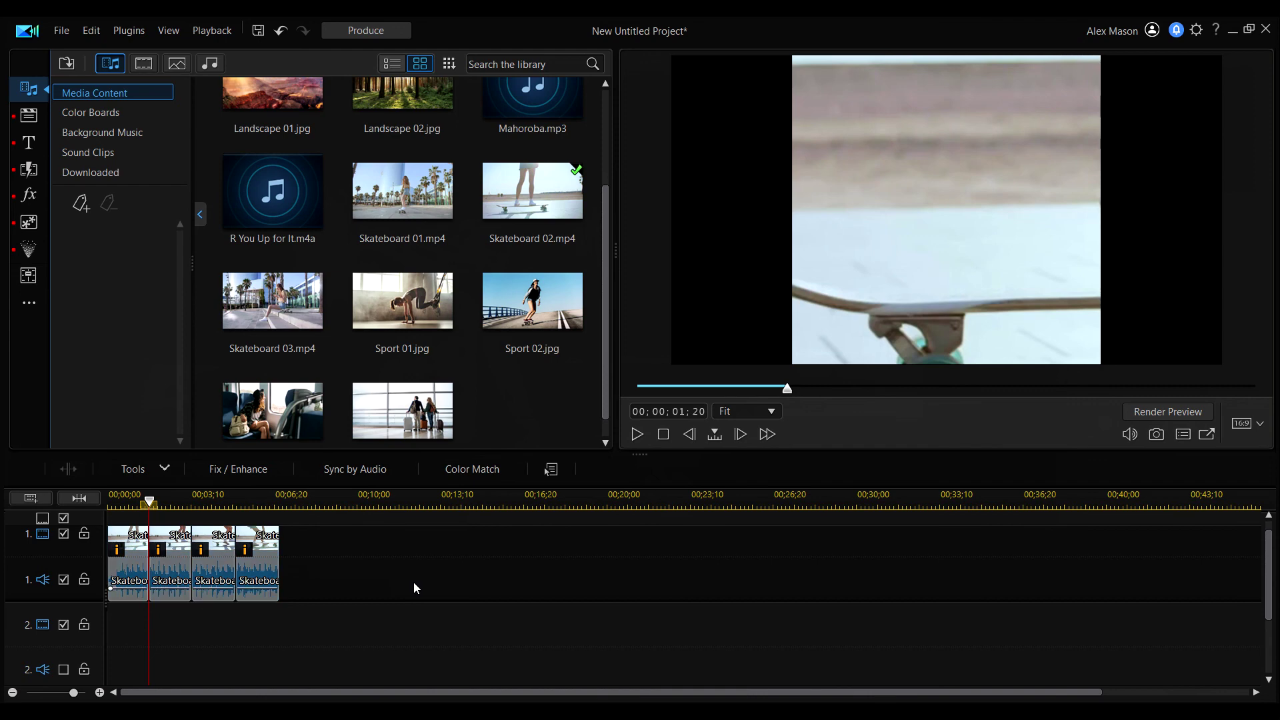